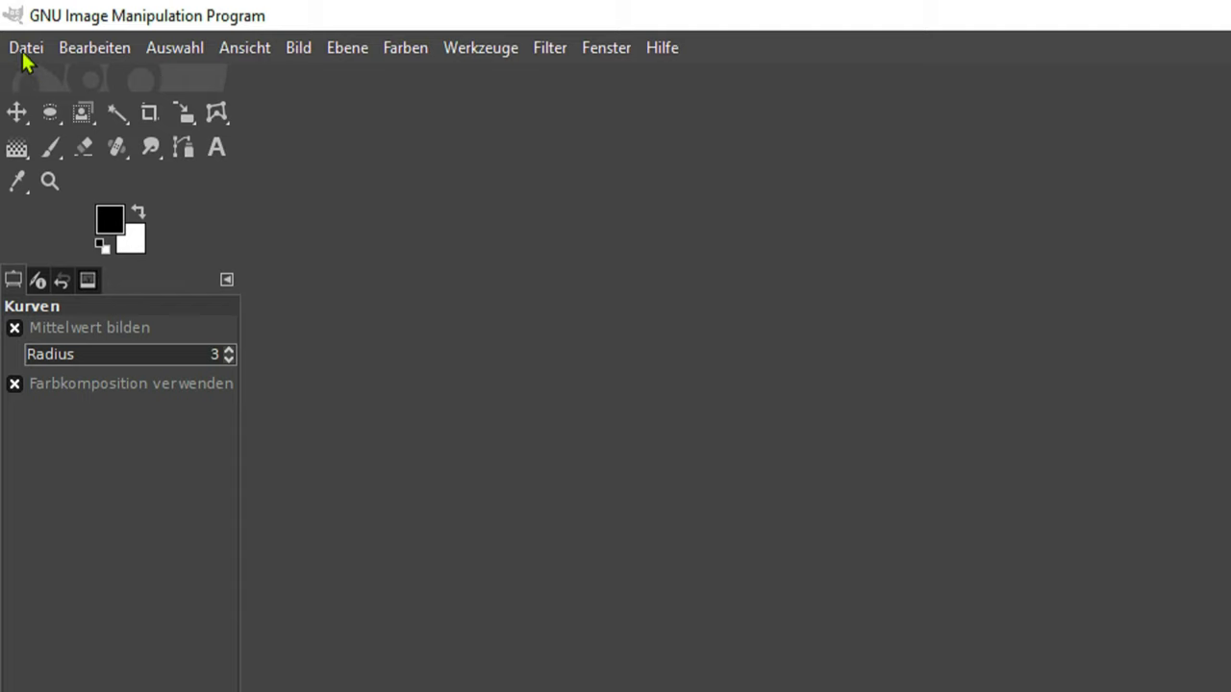
Create a new blank image from the 1920×1080 Full HD 1080p template.
click(24, 53)
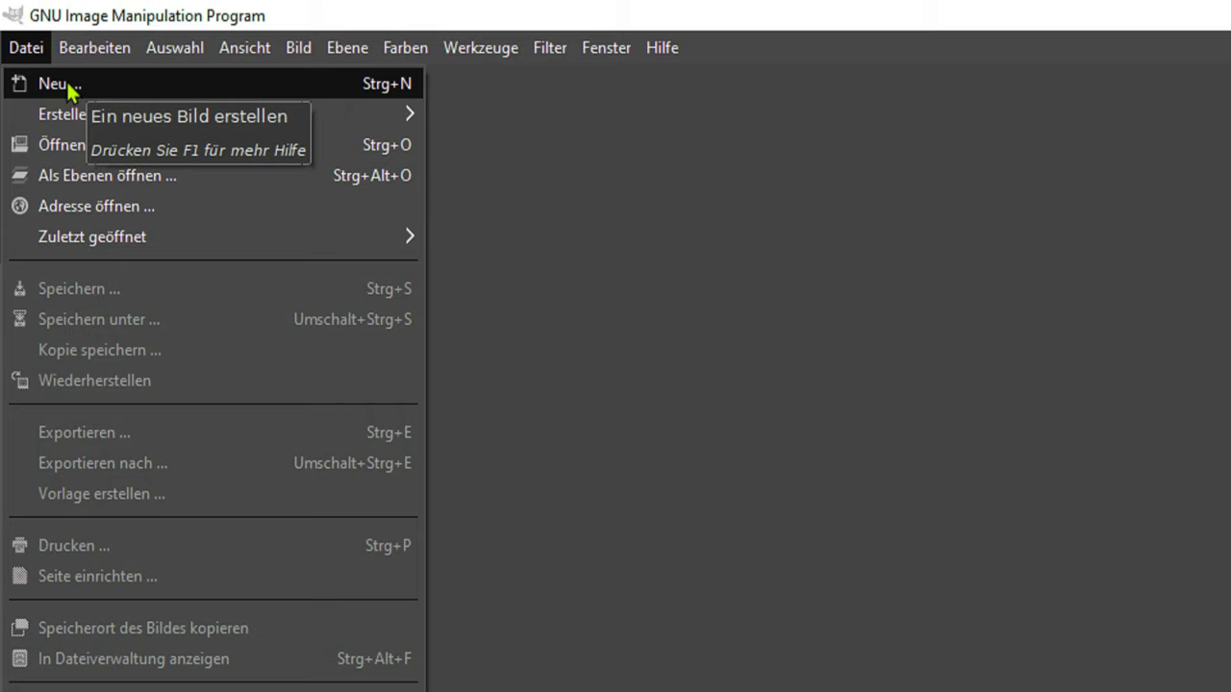
click(68, 86)
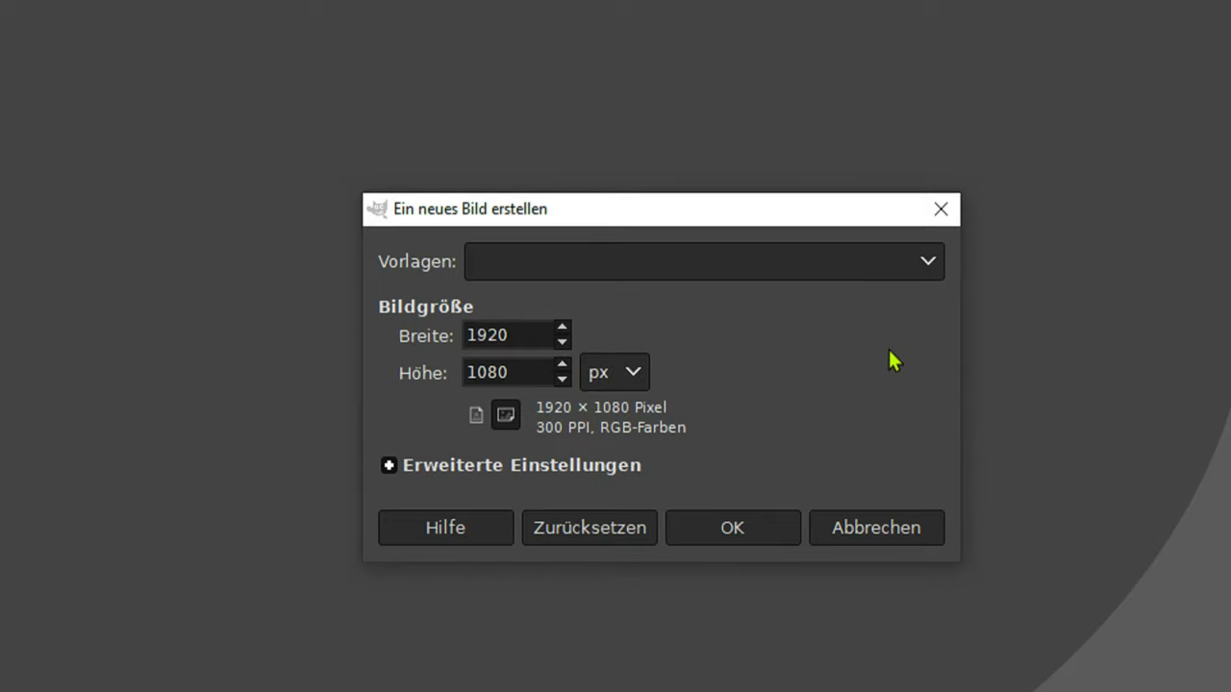
click(929, 265)
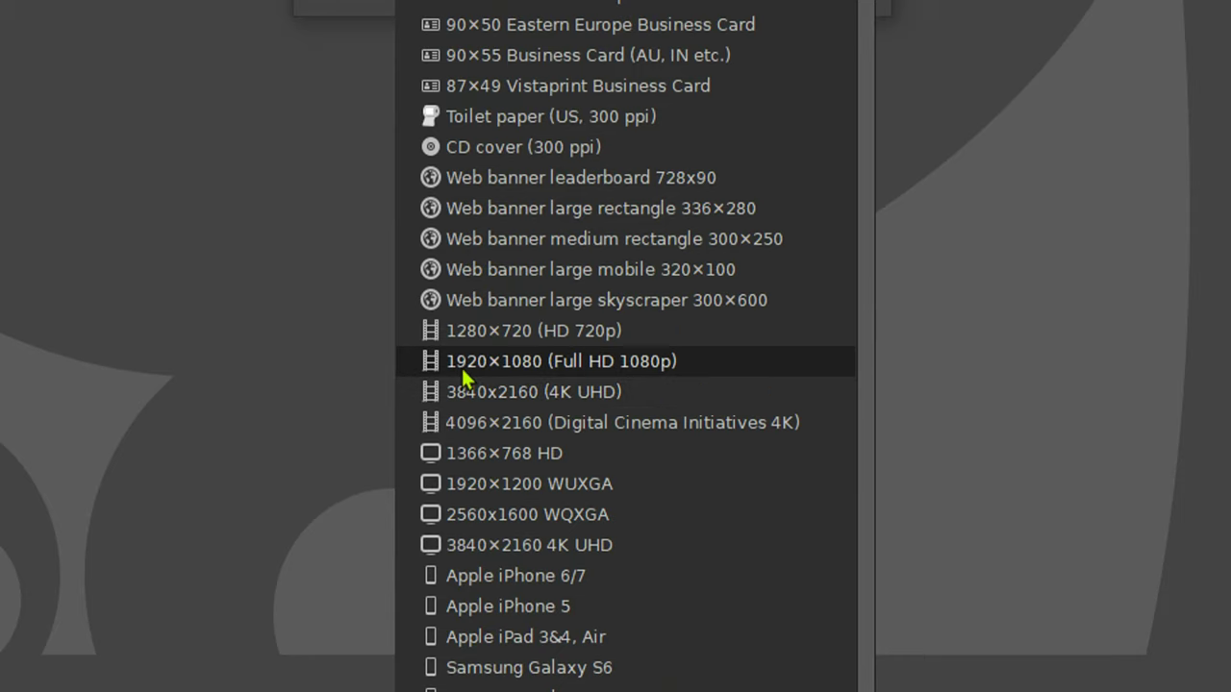
click(594, 364)
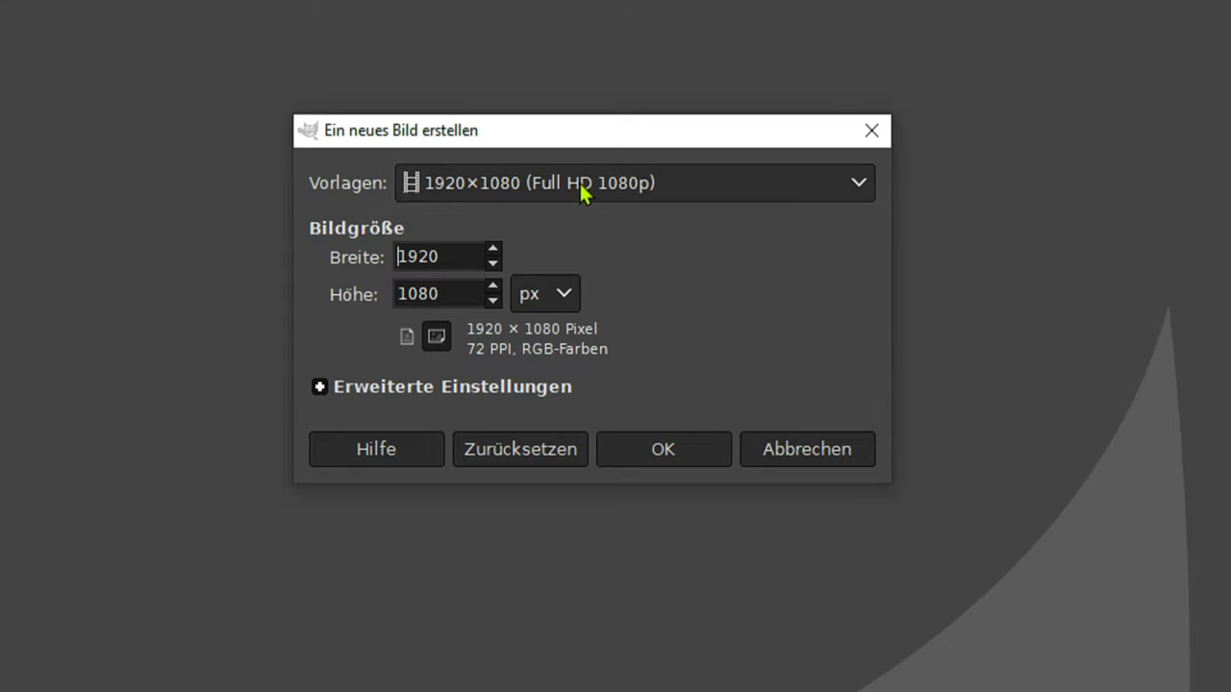
click(663, 450)
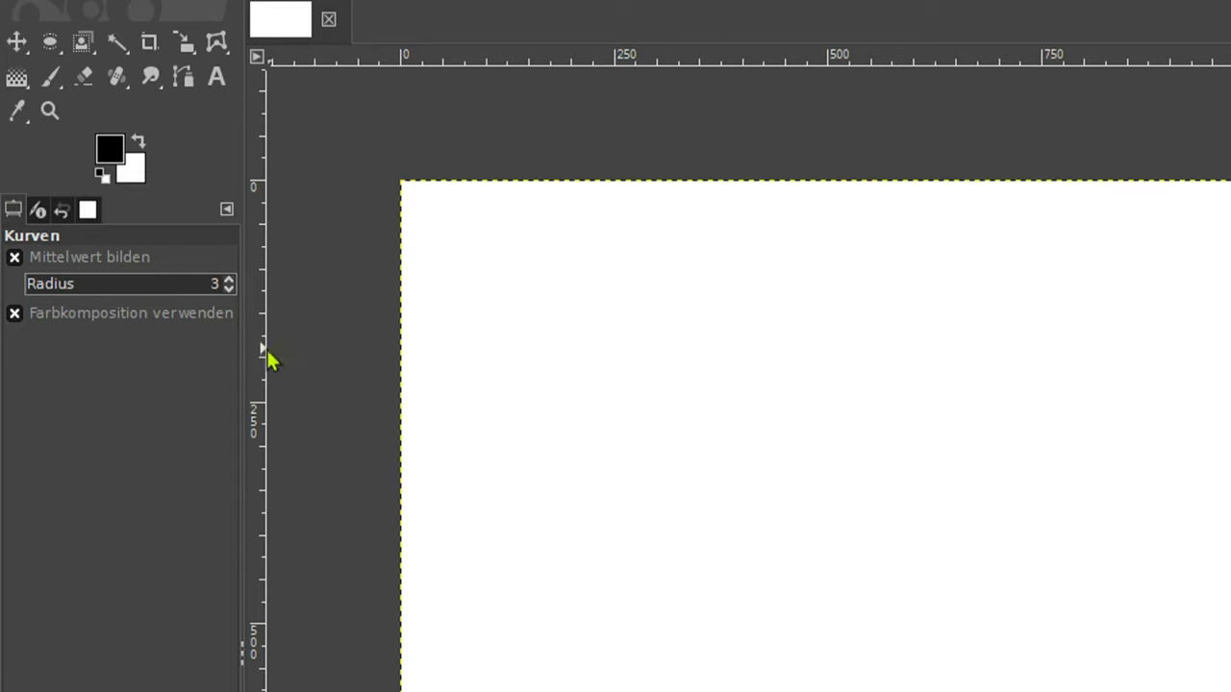
Look through the dock tabs: device status, undo history, images, patterns, fonts, then brushes.
click(40, 211)
click(62, 211)
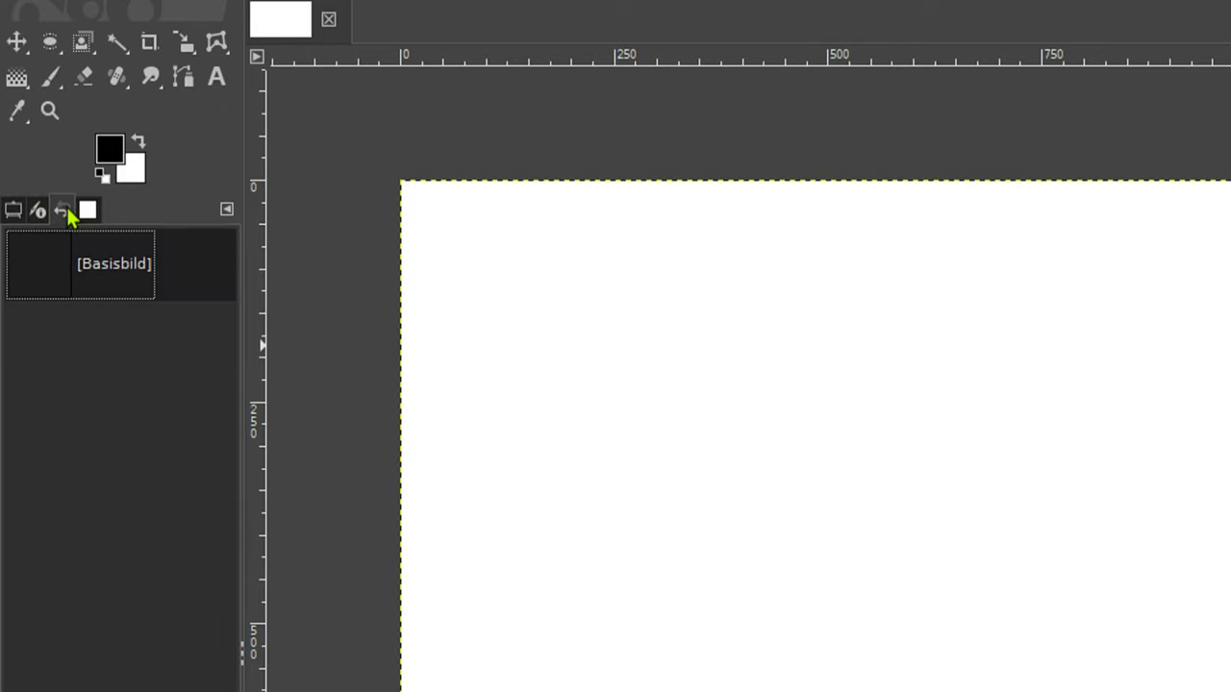
click(88, 214)
click(17, 211)
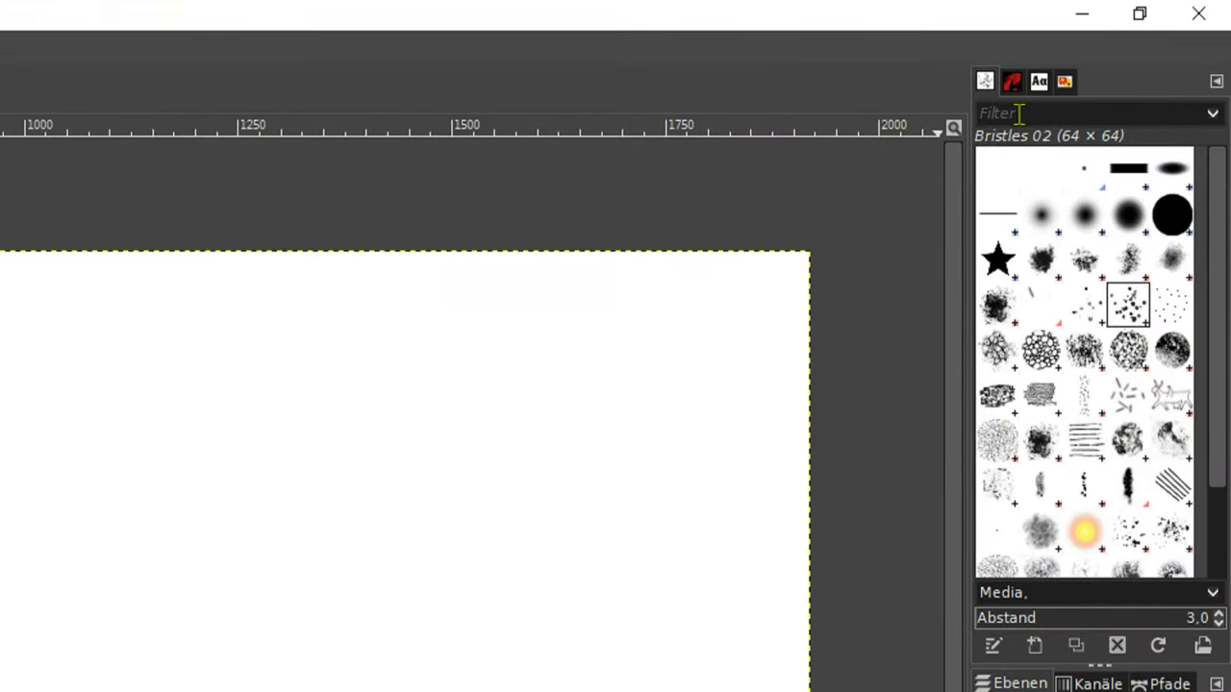
click(1036, 72)
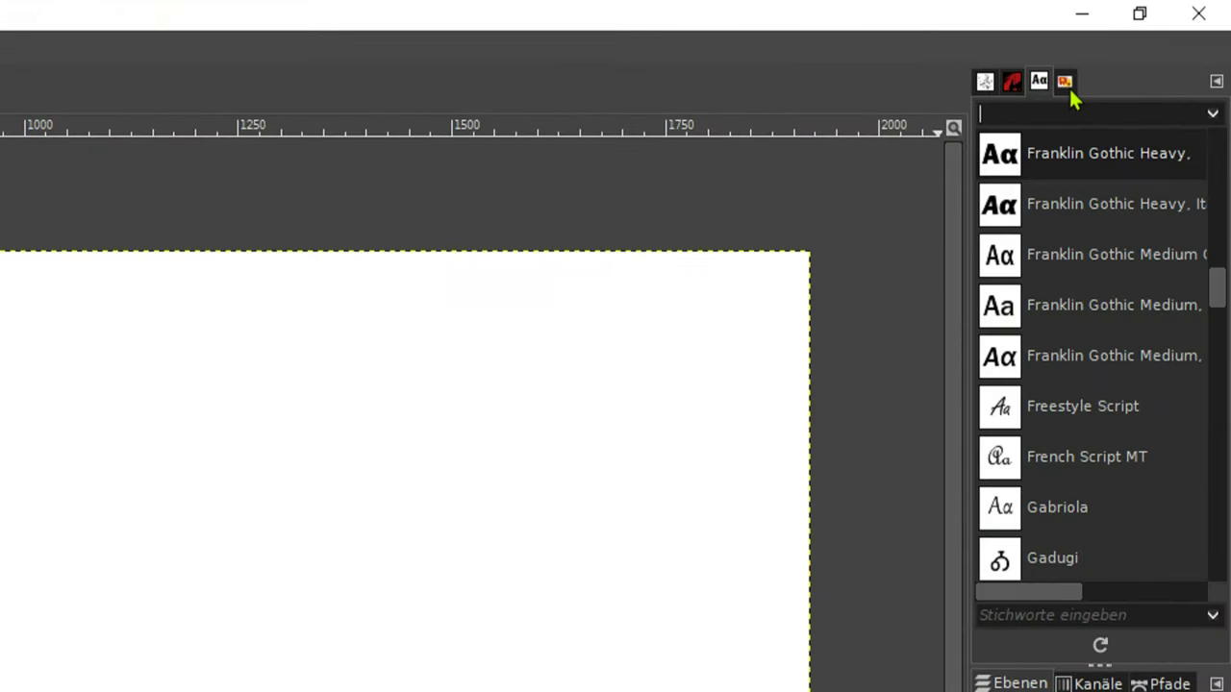
click(1066, 82)
click(987, 83)
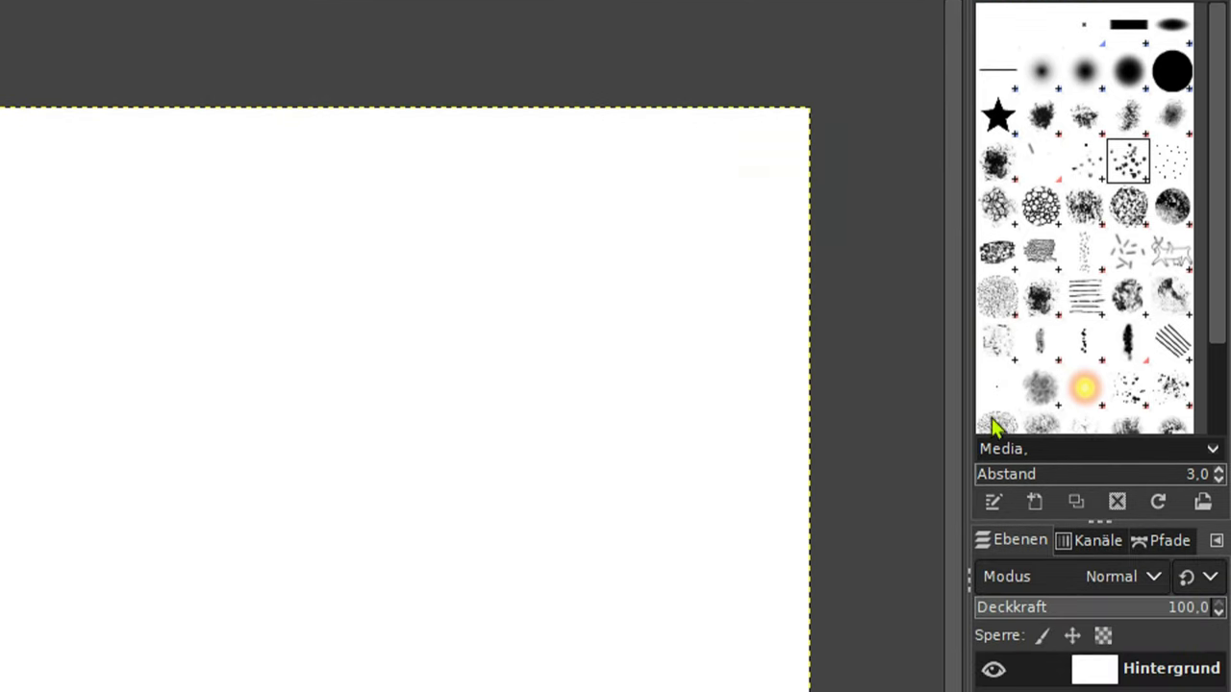
Widen the right dock holding brushes and layers, then return to the Ebenen tab.
mouse_move(966, 398)
mouse_down()
mouse_move(805, 376)
mouse_move(865, 379)
mouse_move(814, 394)
mouse_up()
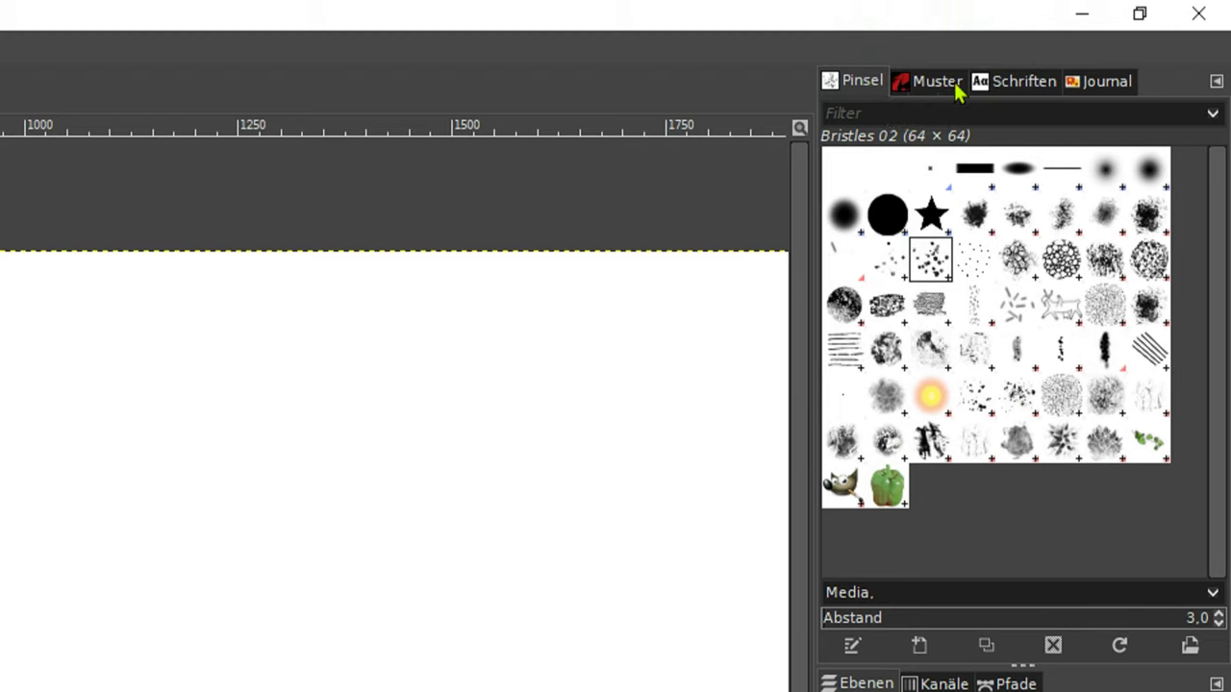
click(1217, 85)
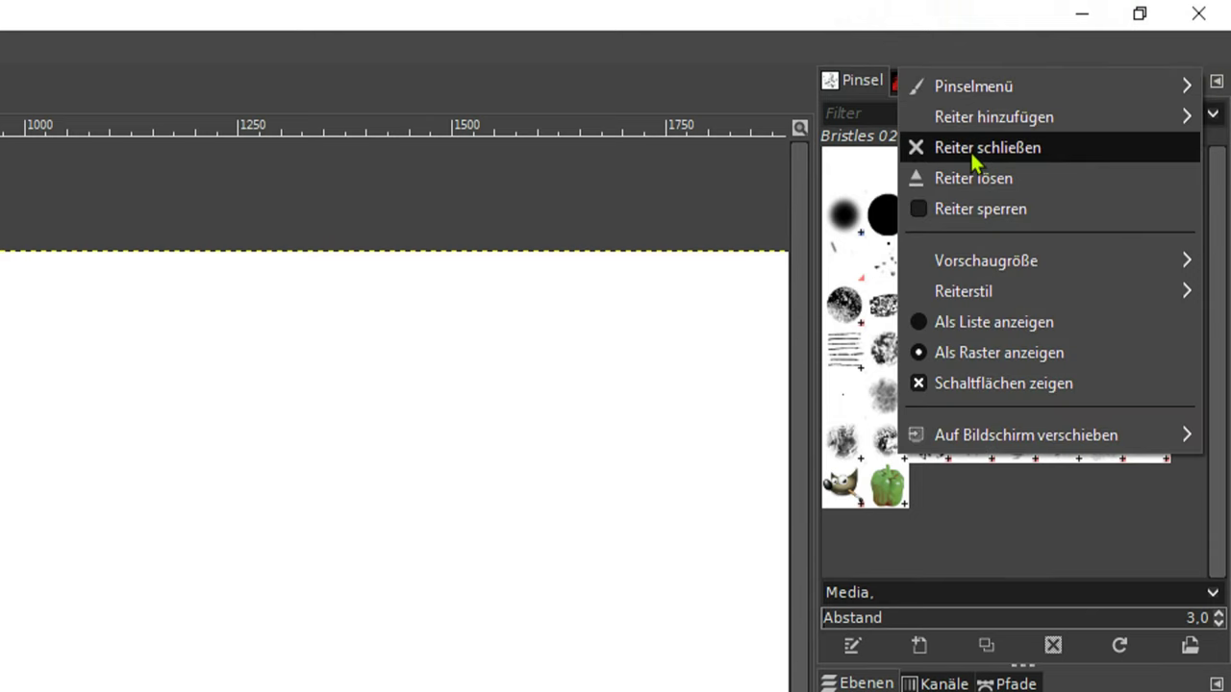
click(857, 85)
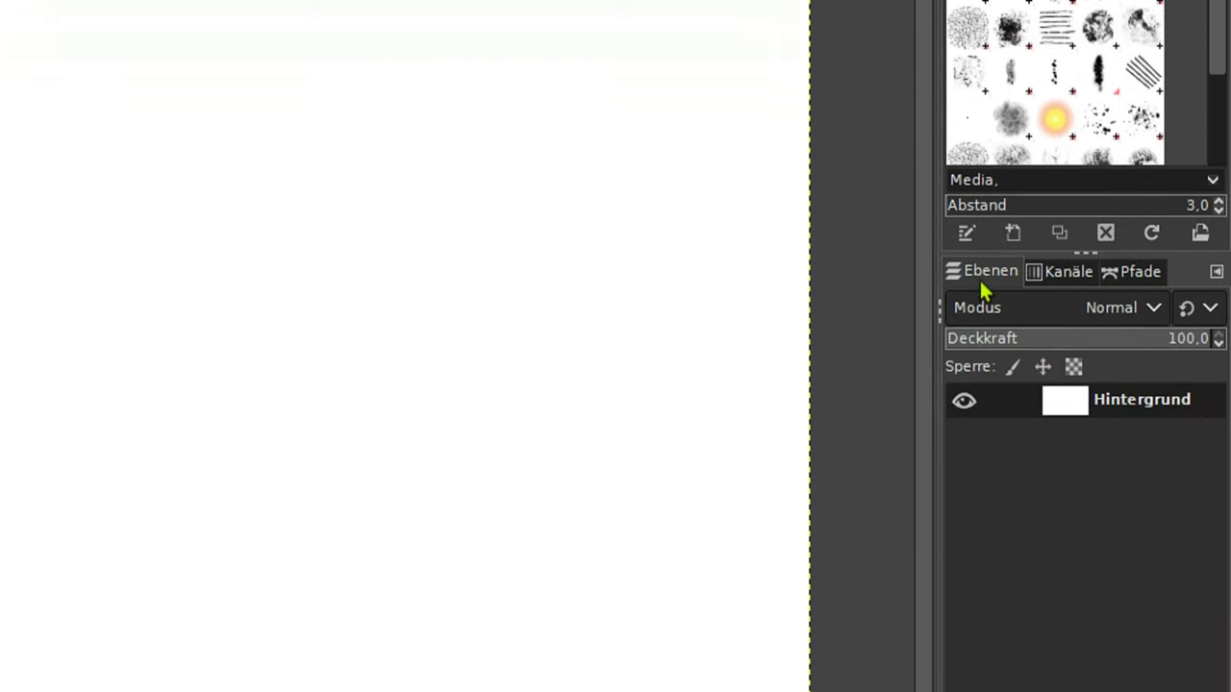
click(1040, 270)
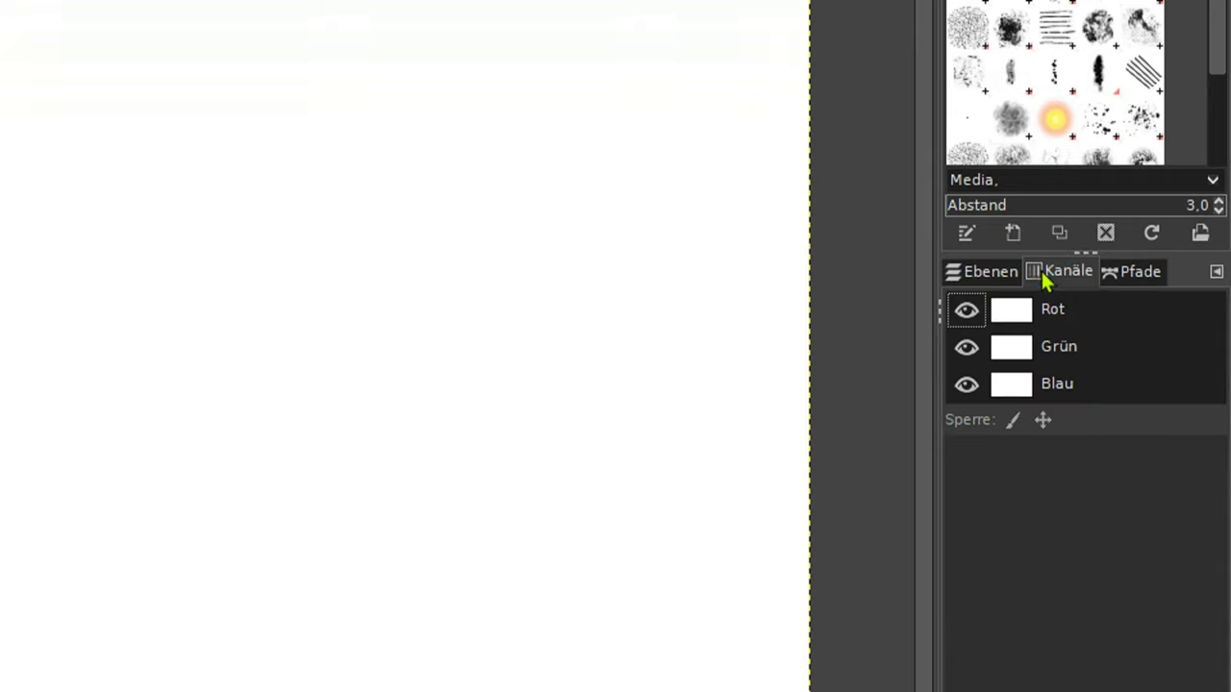
click(1133, 269)
click(1074, 273)
click(985, 276)
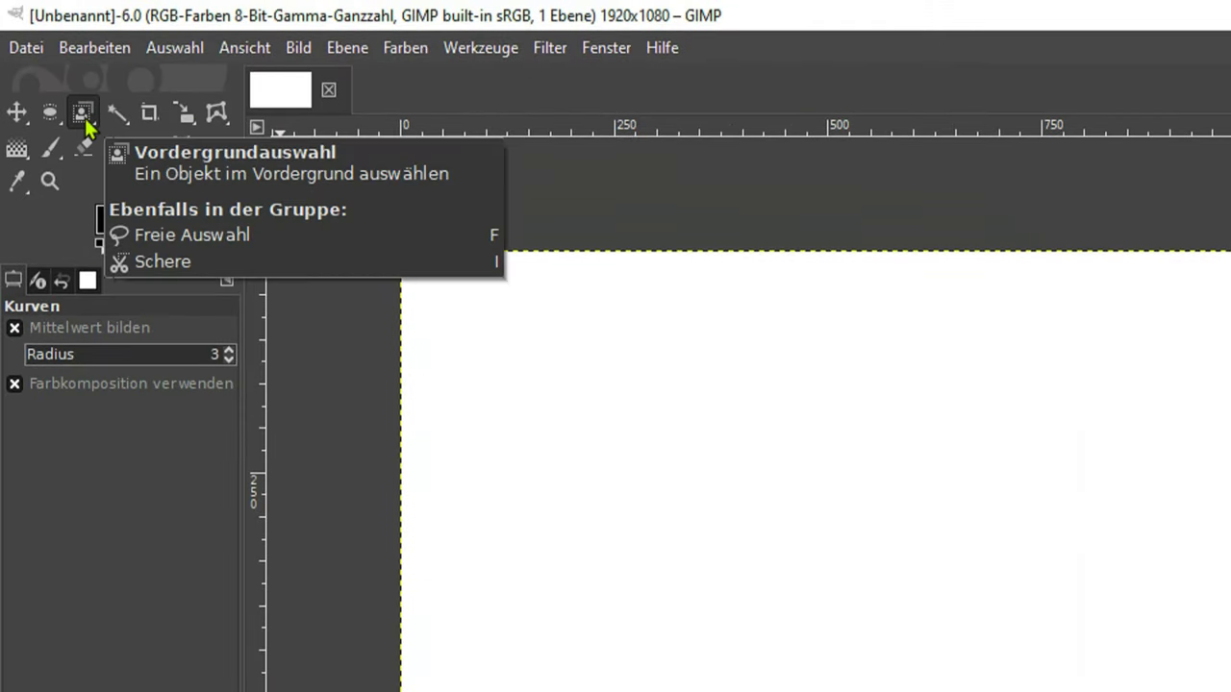
right_click(83, 119)
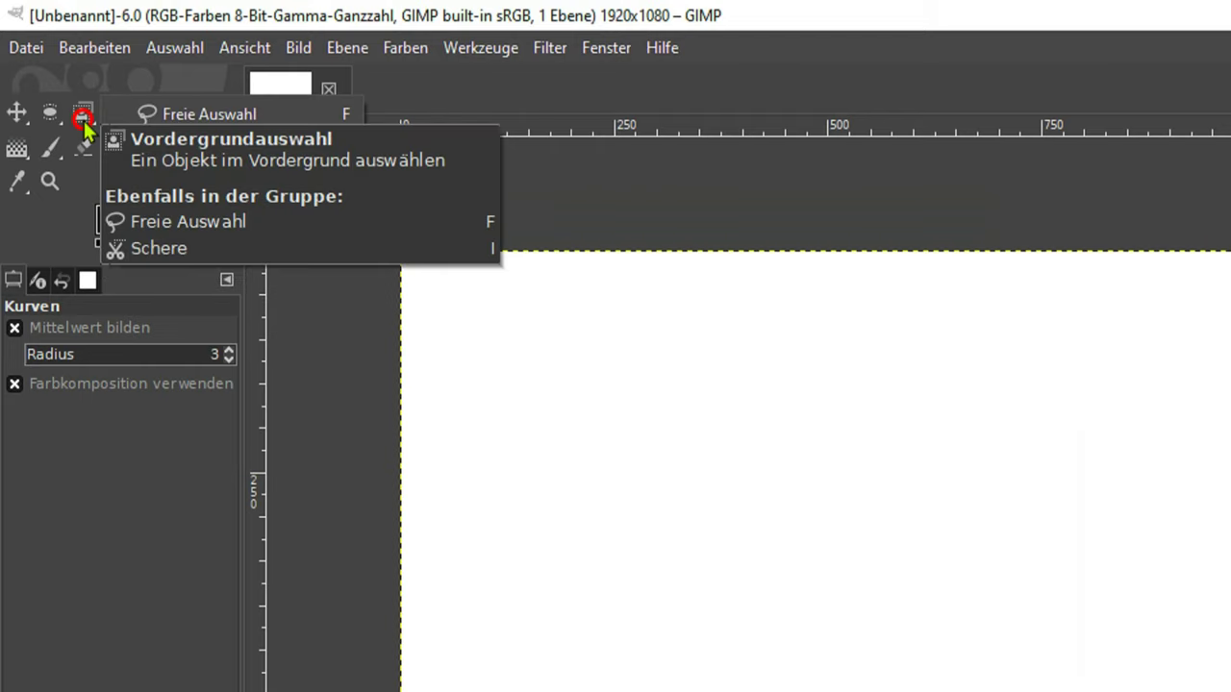
click(83, 118)
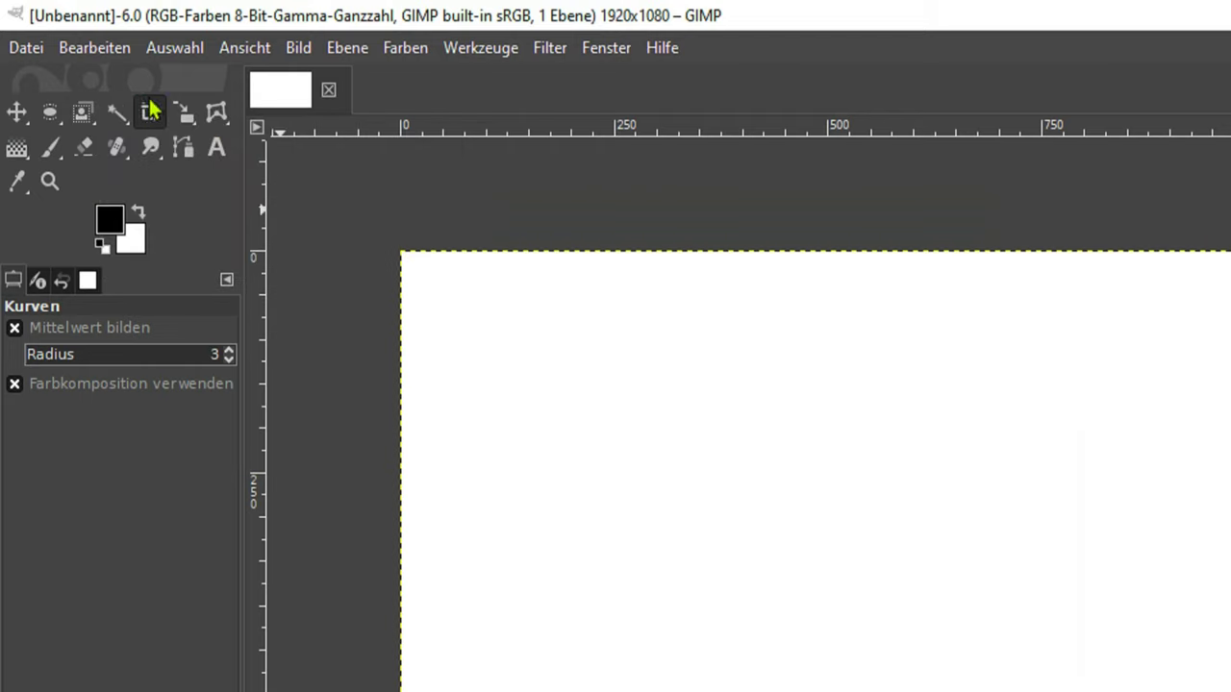
right_click(183, 119)
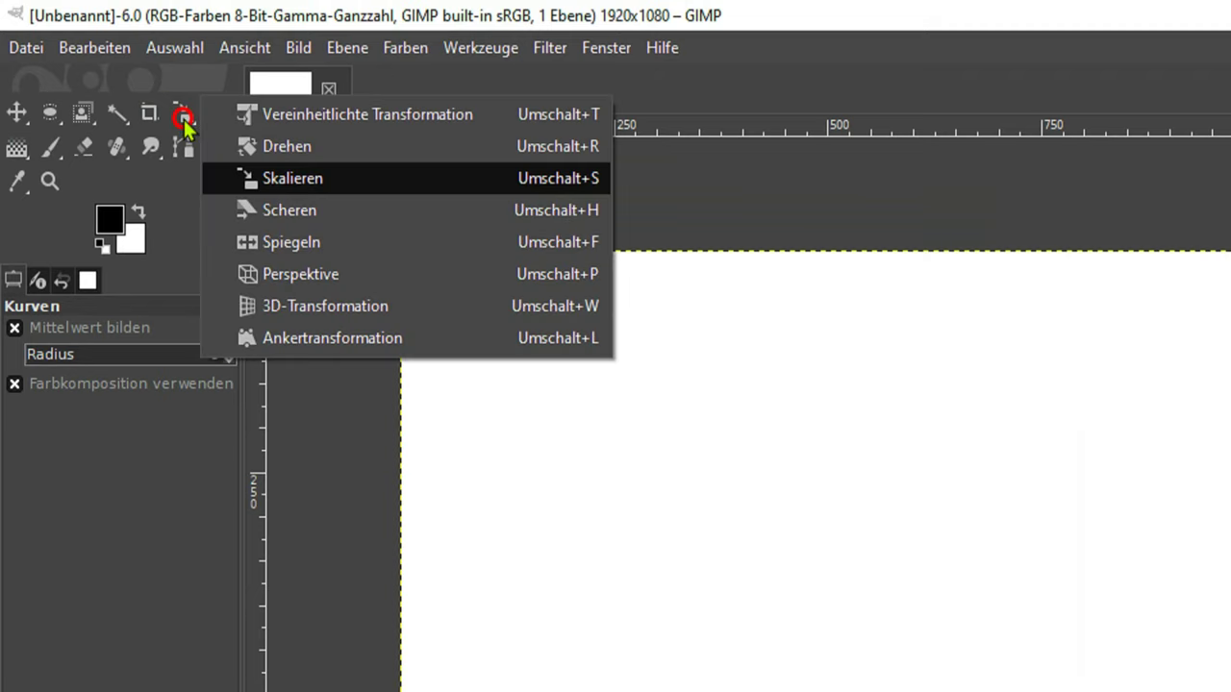
click(184, 120)
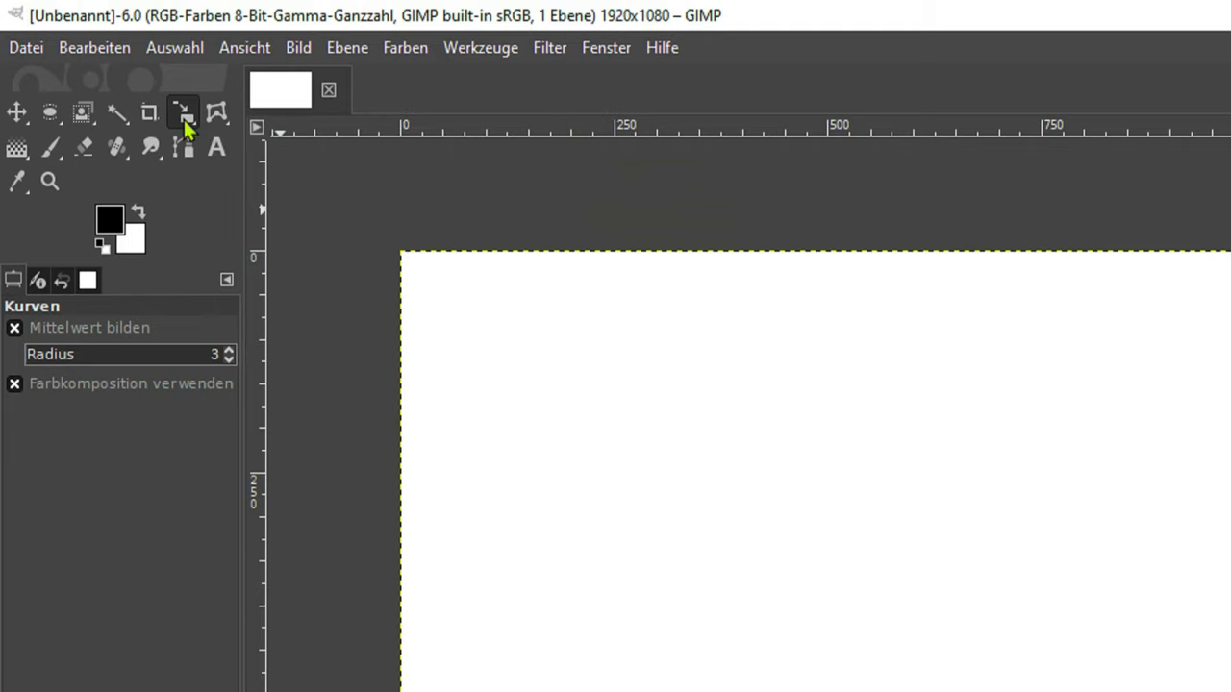
right_click(160, 147)
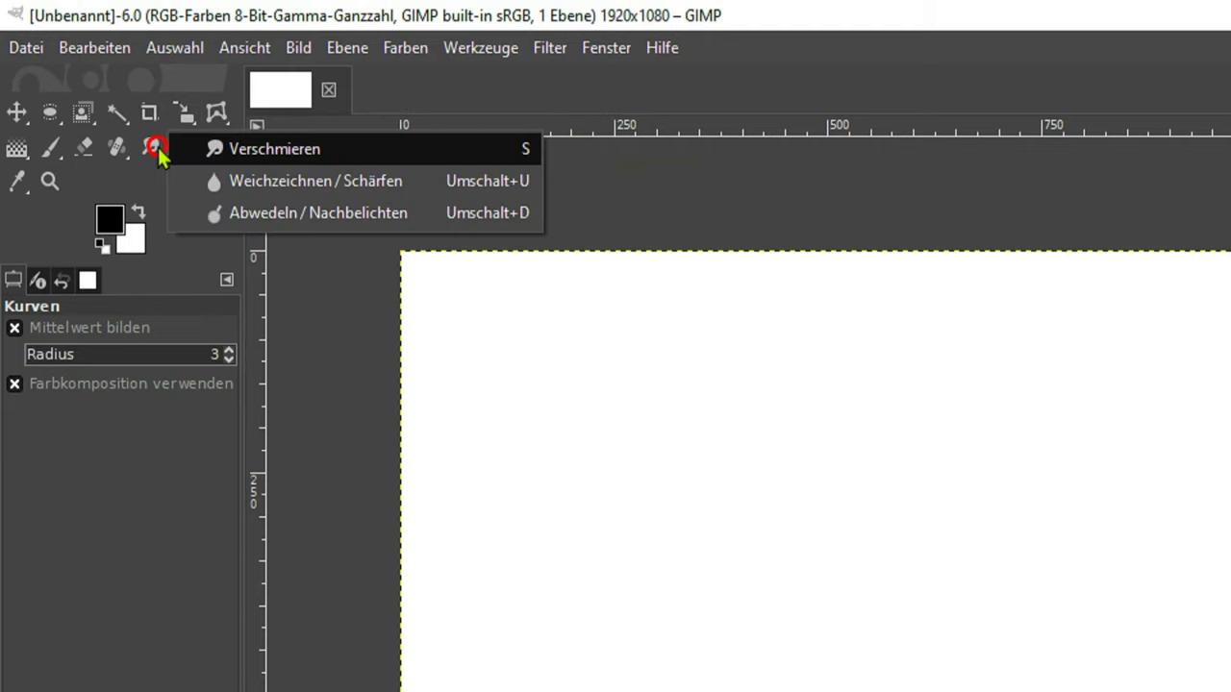
click(151, 151)
right_click(118, 151)
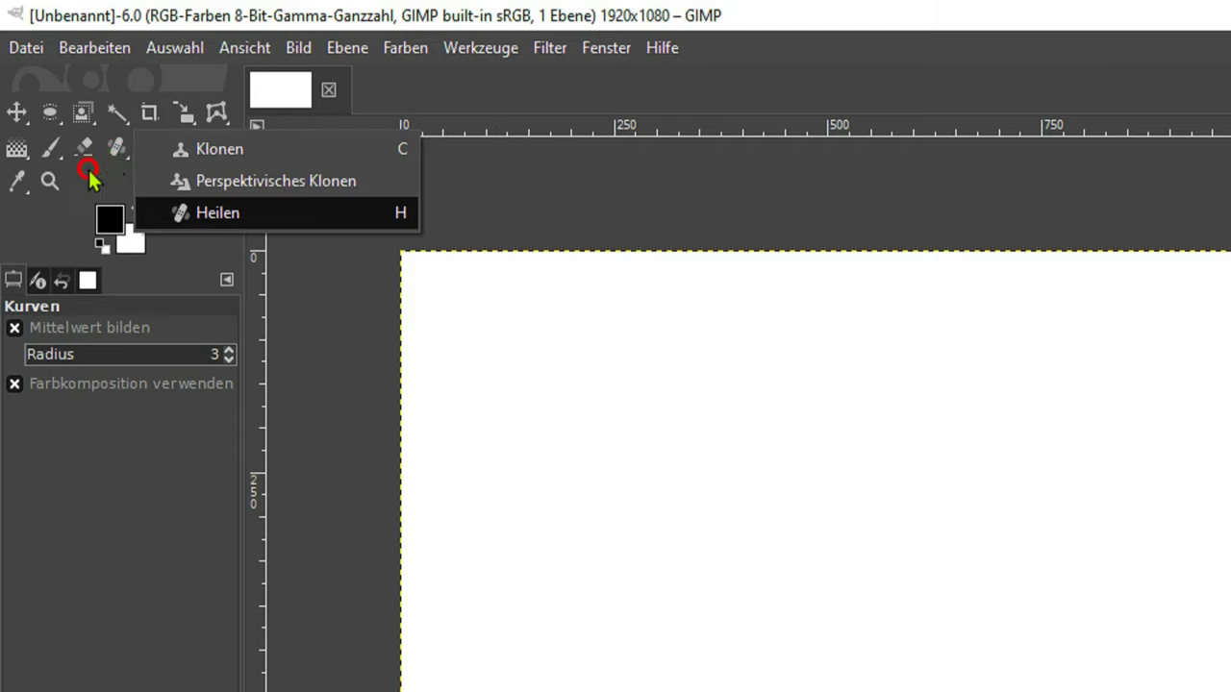
click(86, 188)
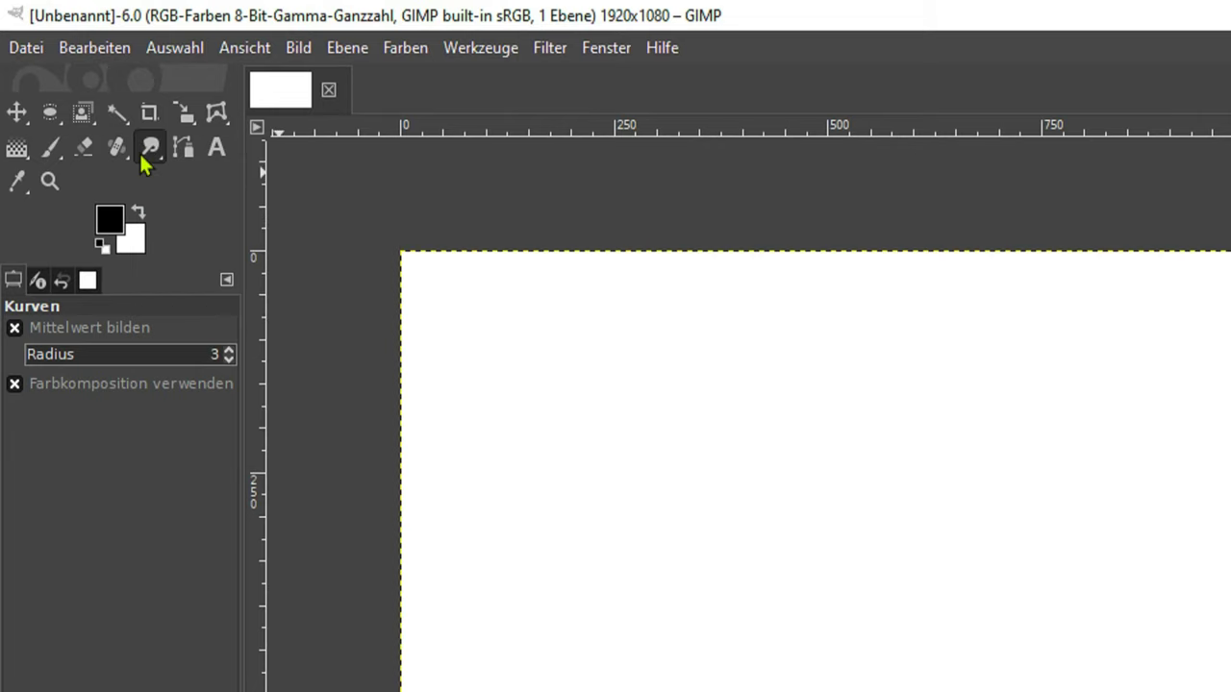
Uncheck 'Werkzeuggruppen verwenden' in the Werkzeugkasten preferences.
click(93, 53)
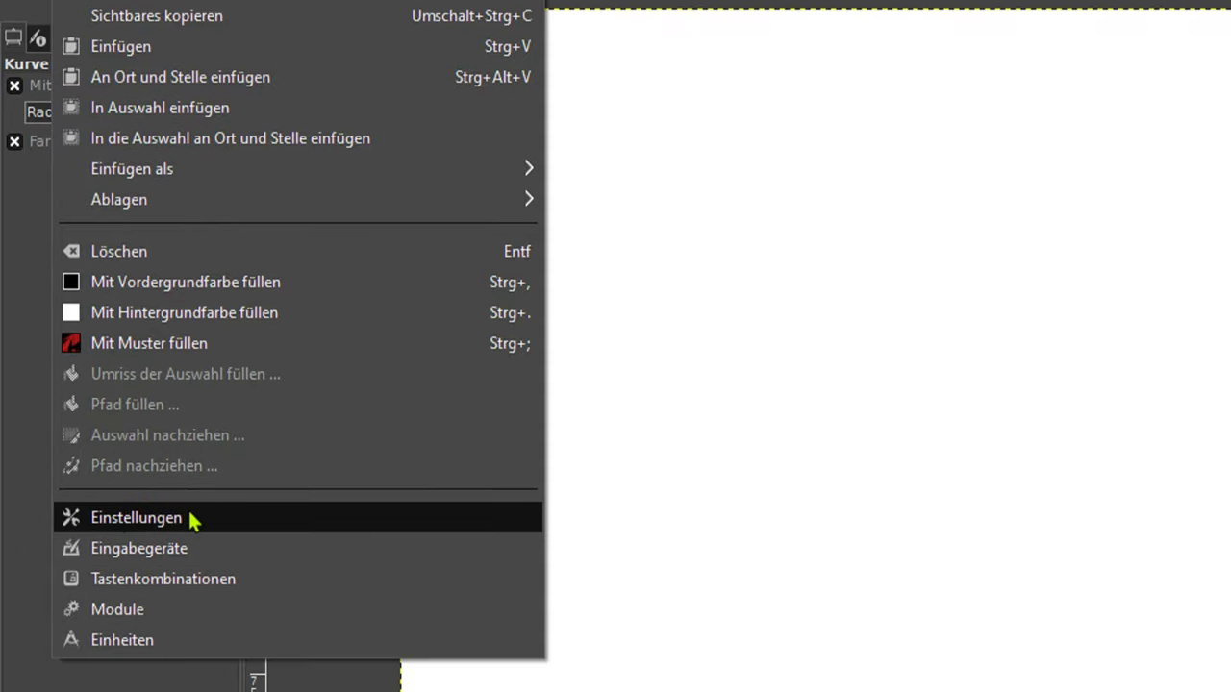
click(190, 519)
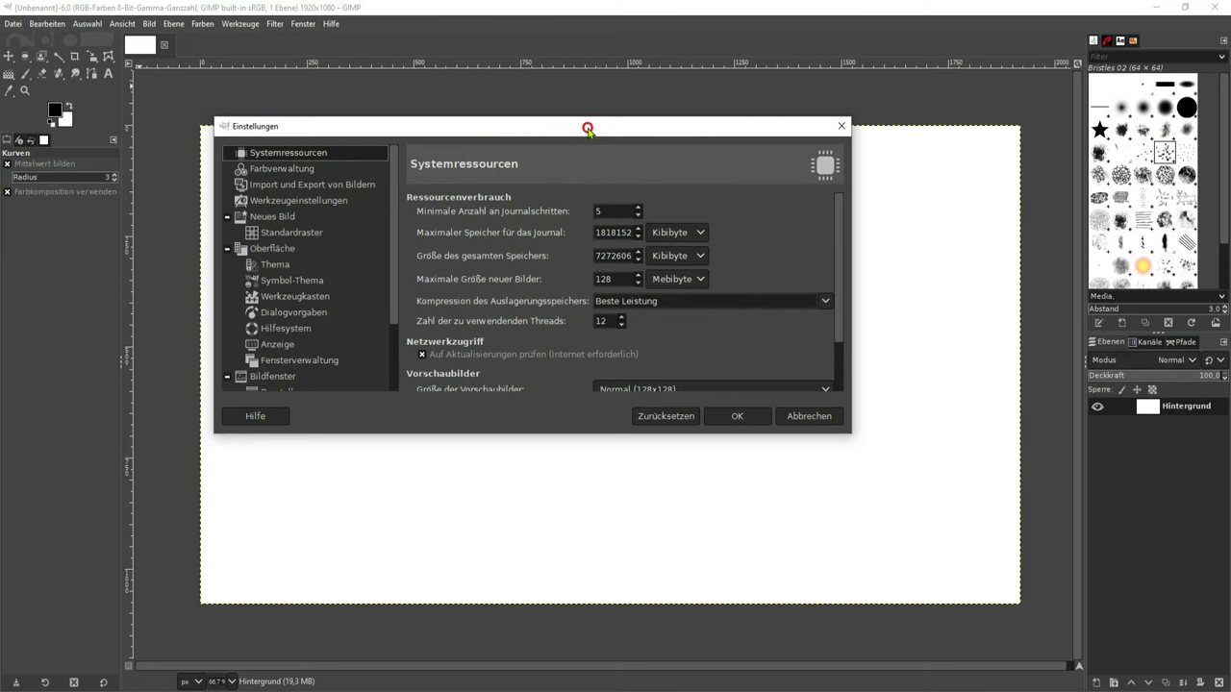
drag(588, 128, 637, 155)
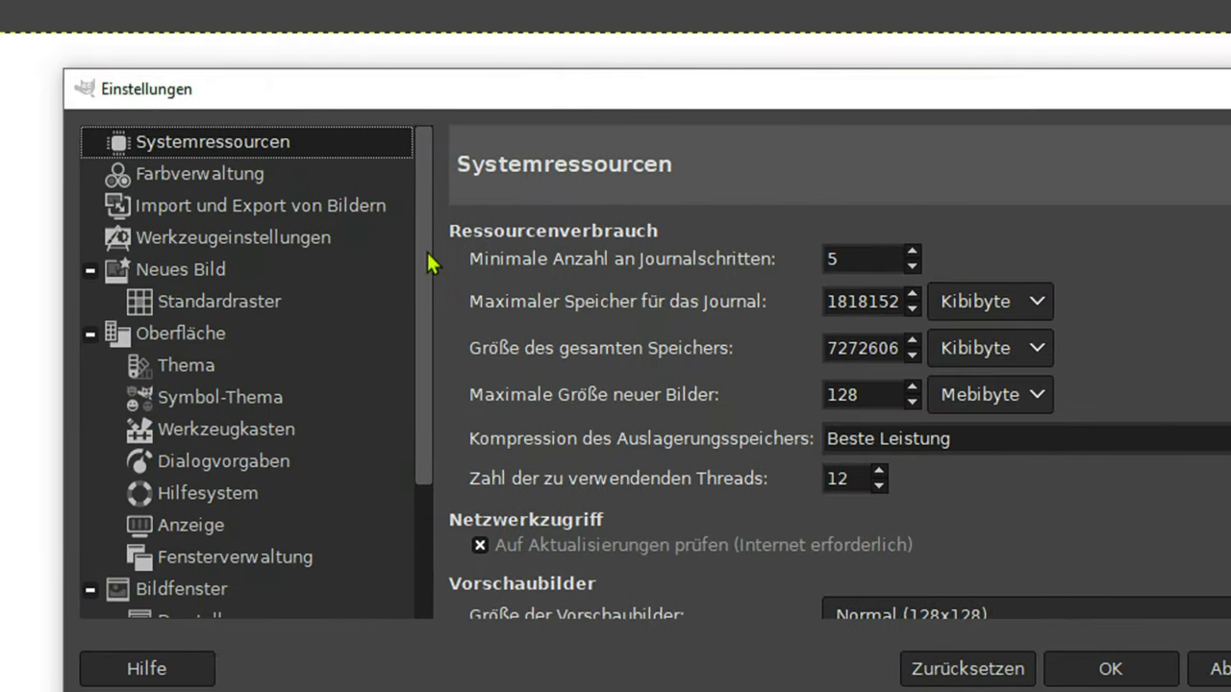
drag(430, 264, 409, 306)
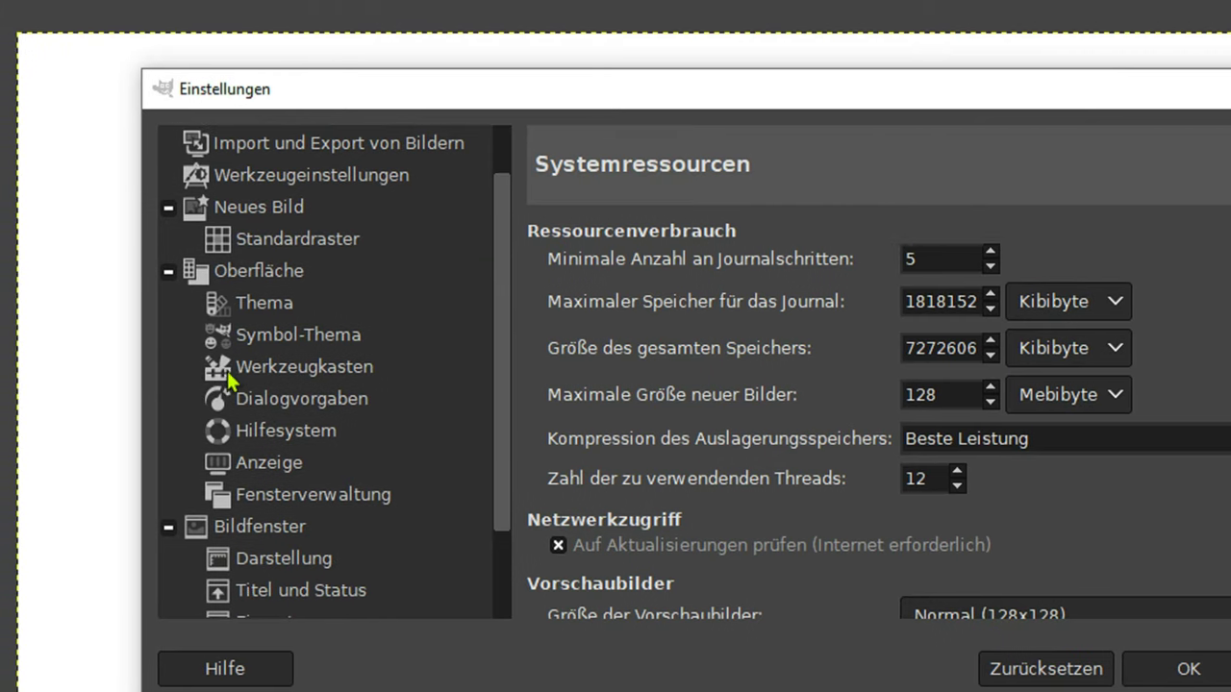
click(260, 370)
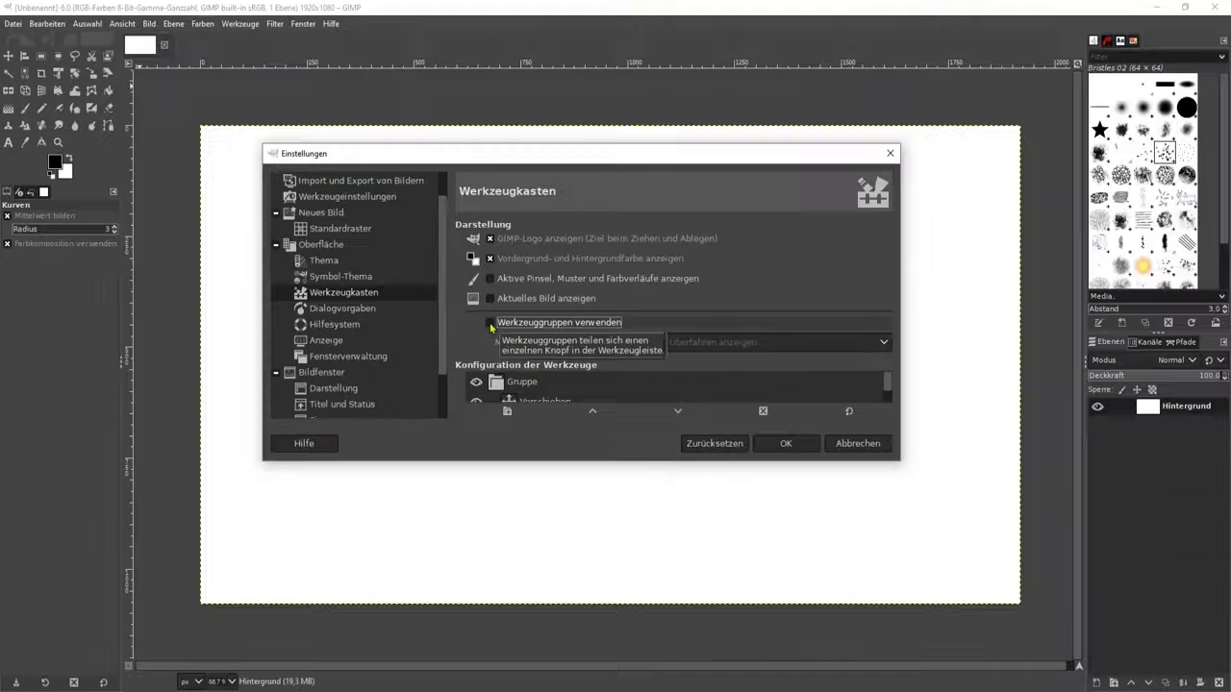
click(491, 322)
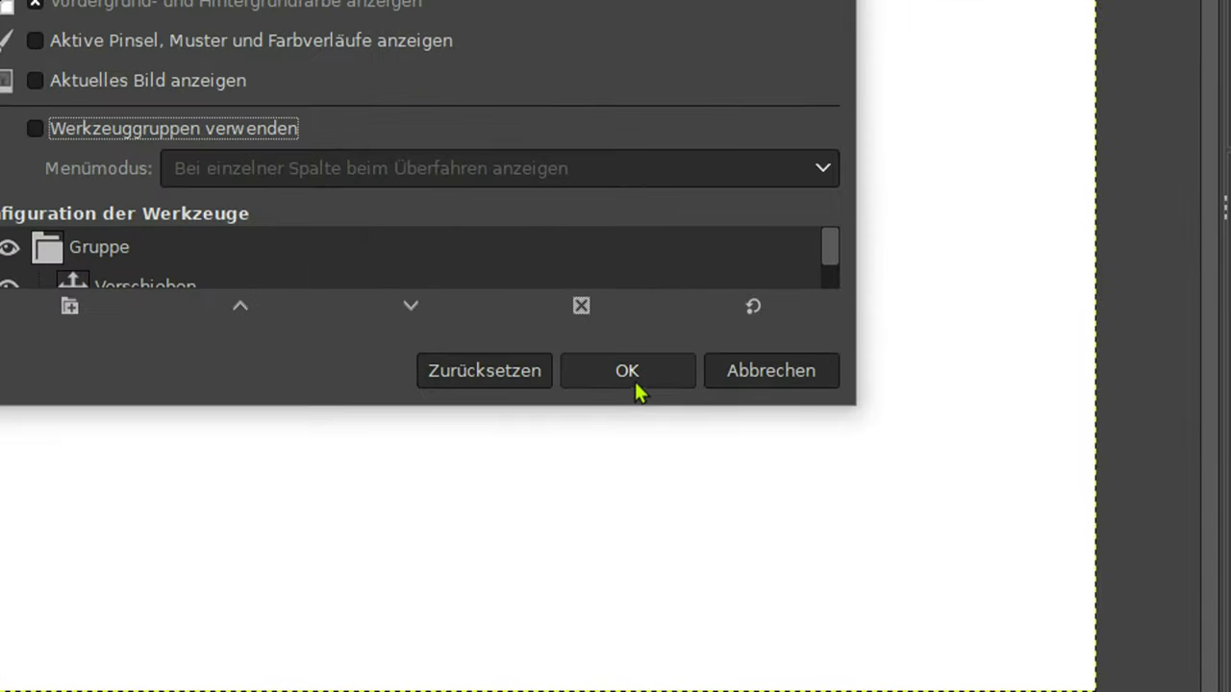
click(788, 448)
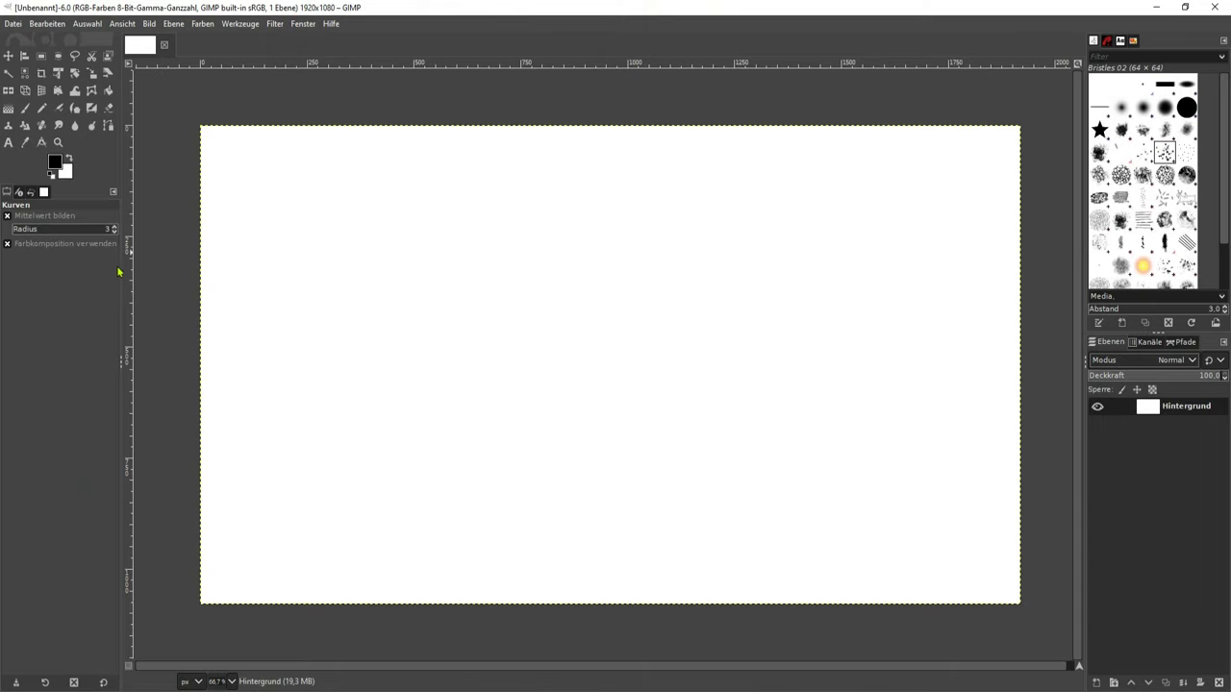
drag(121, 273, 191, 285)
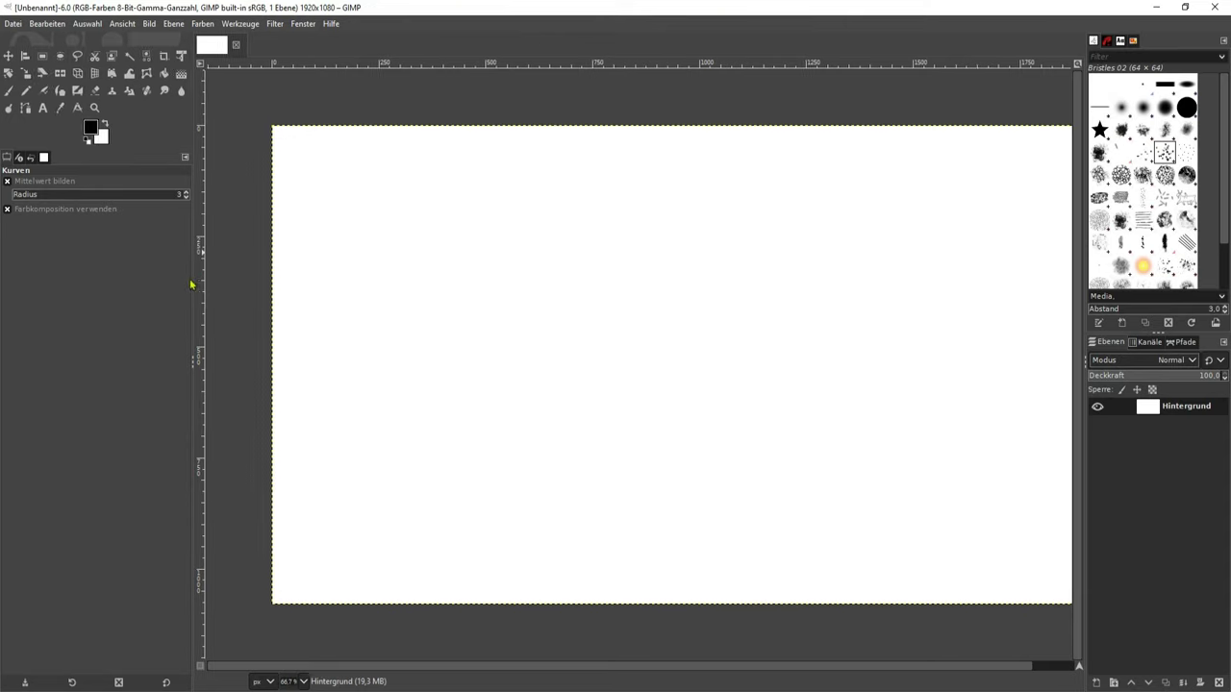
click(186, 157)
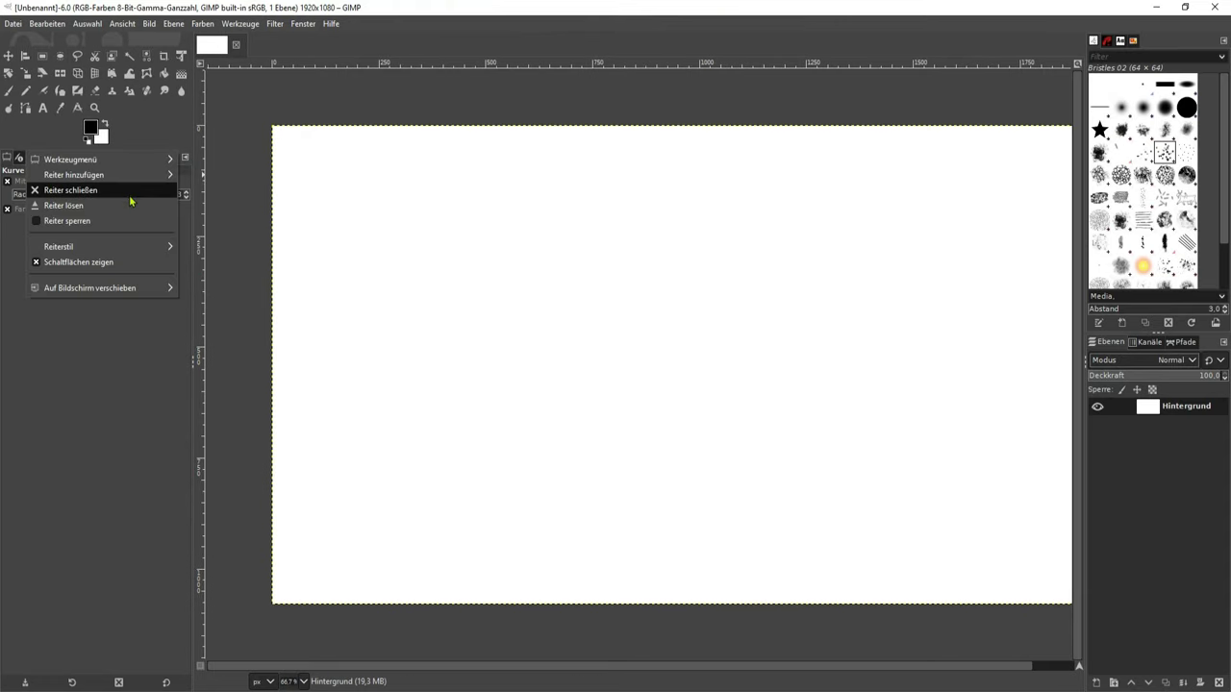
click(112, 191)
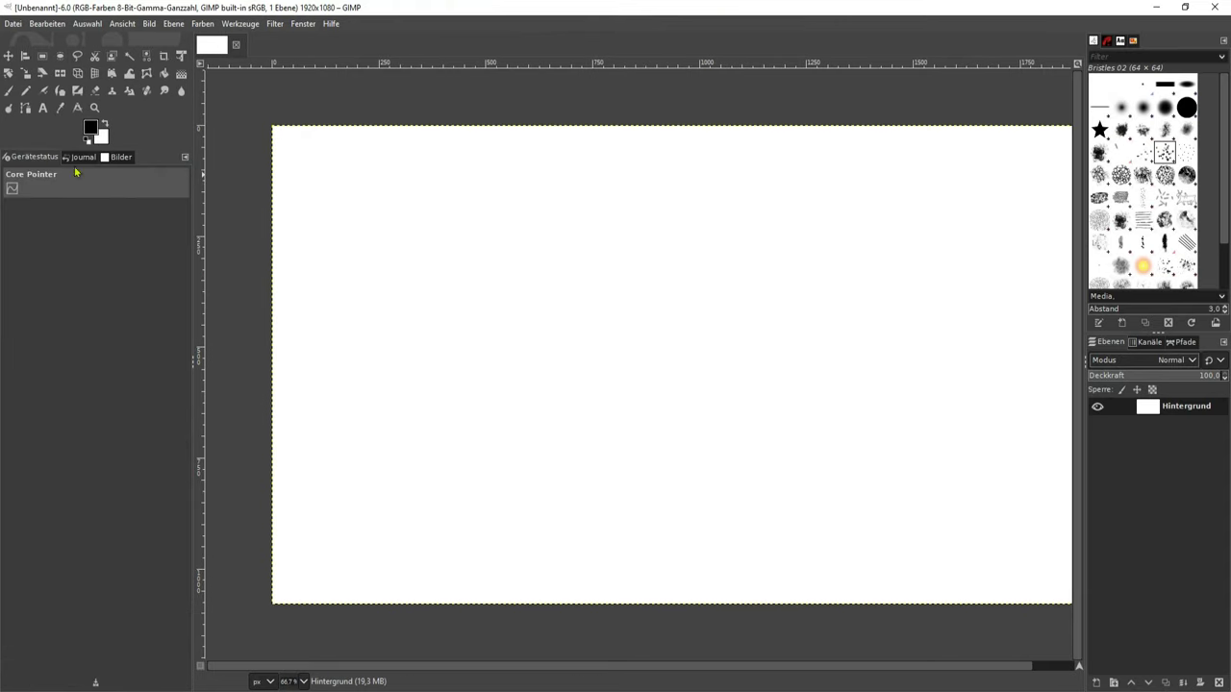
click(187, 157)
click(157, 190)
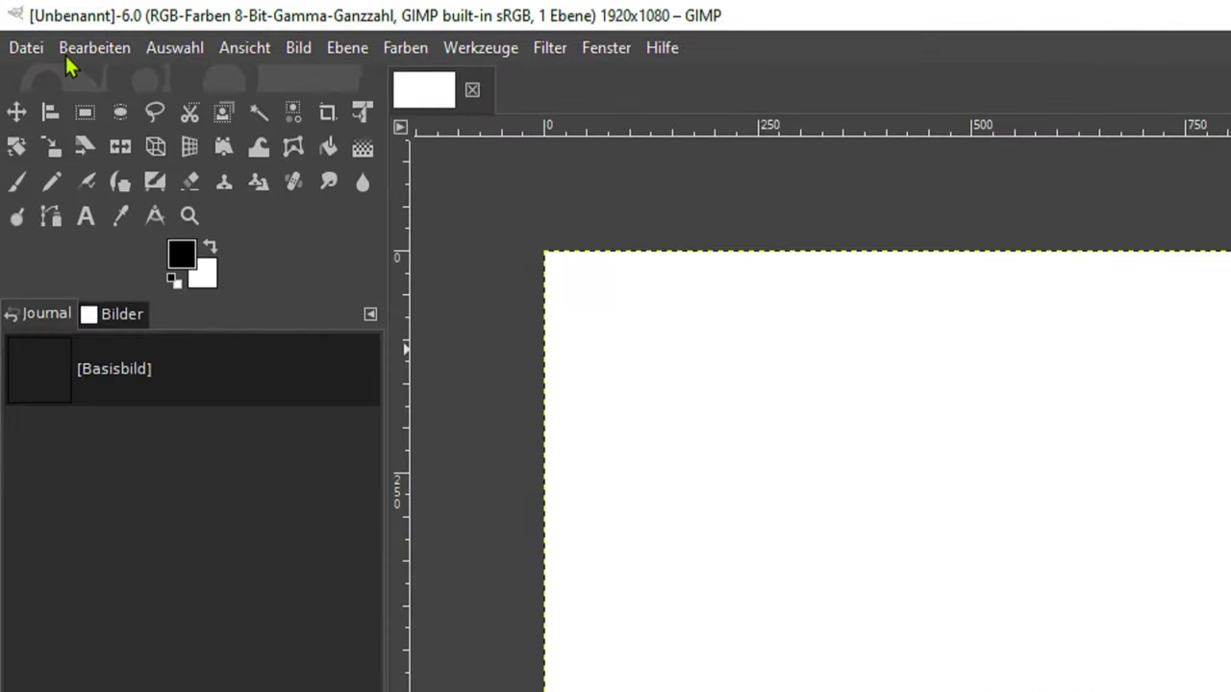
Reset window positions to their defaults under Fensterverwaltung and close the preferences.
click(90, 48)
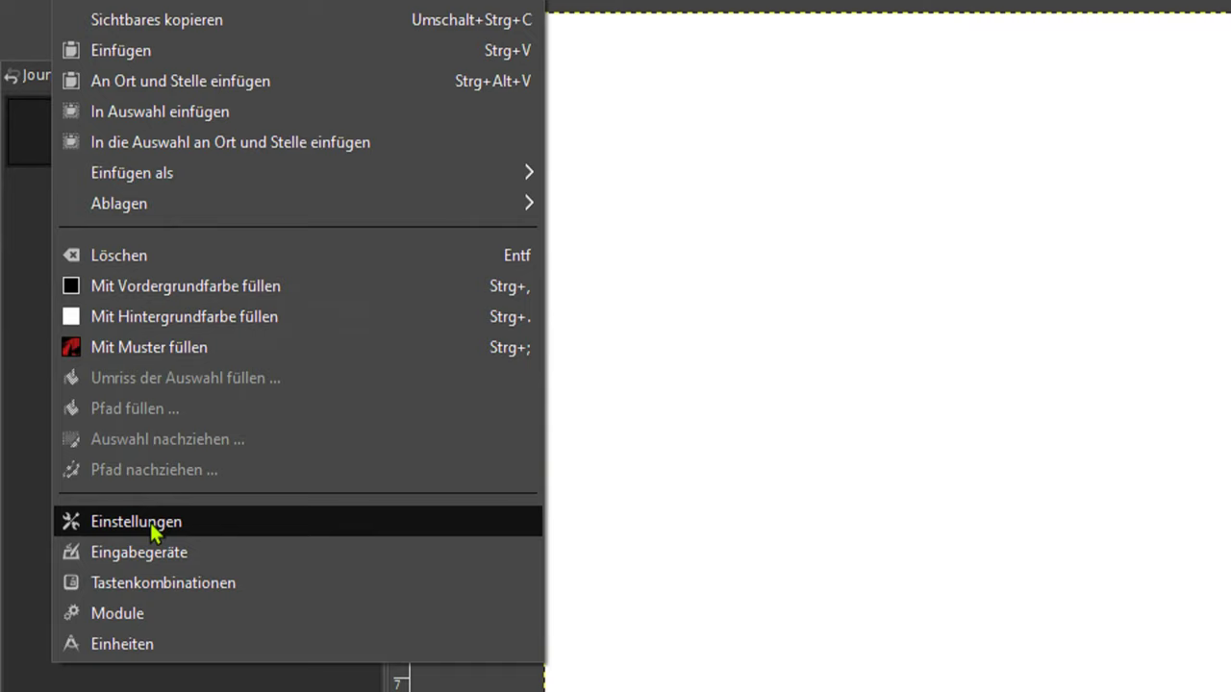
click(152, 527)
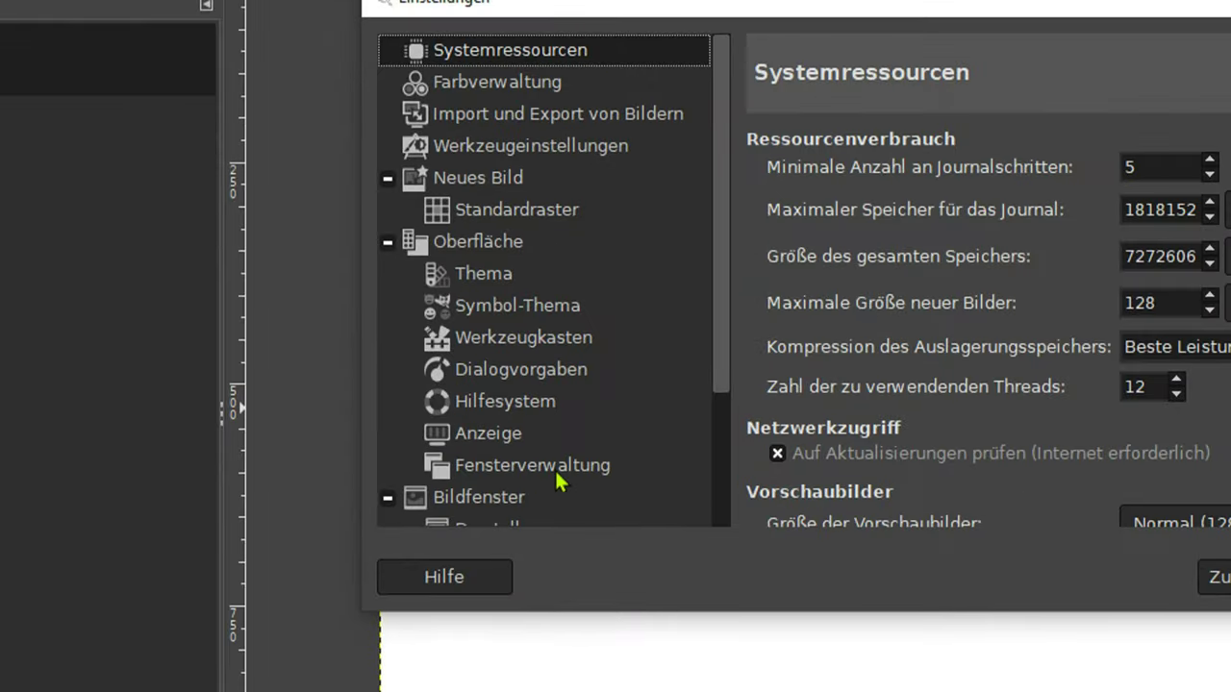
click(515, 472)
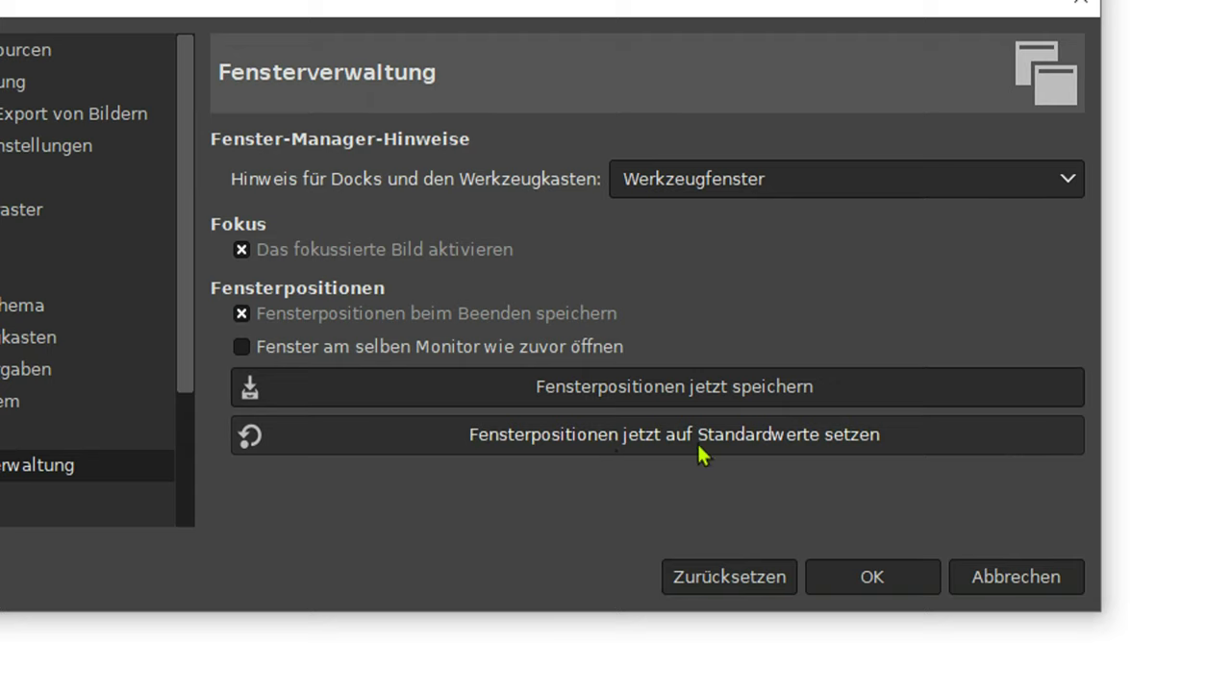
click(641, 437)
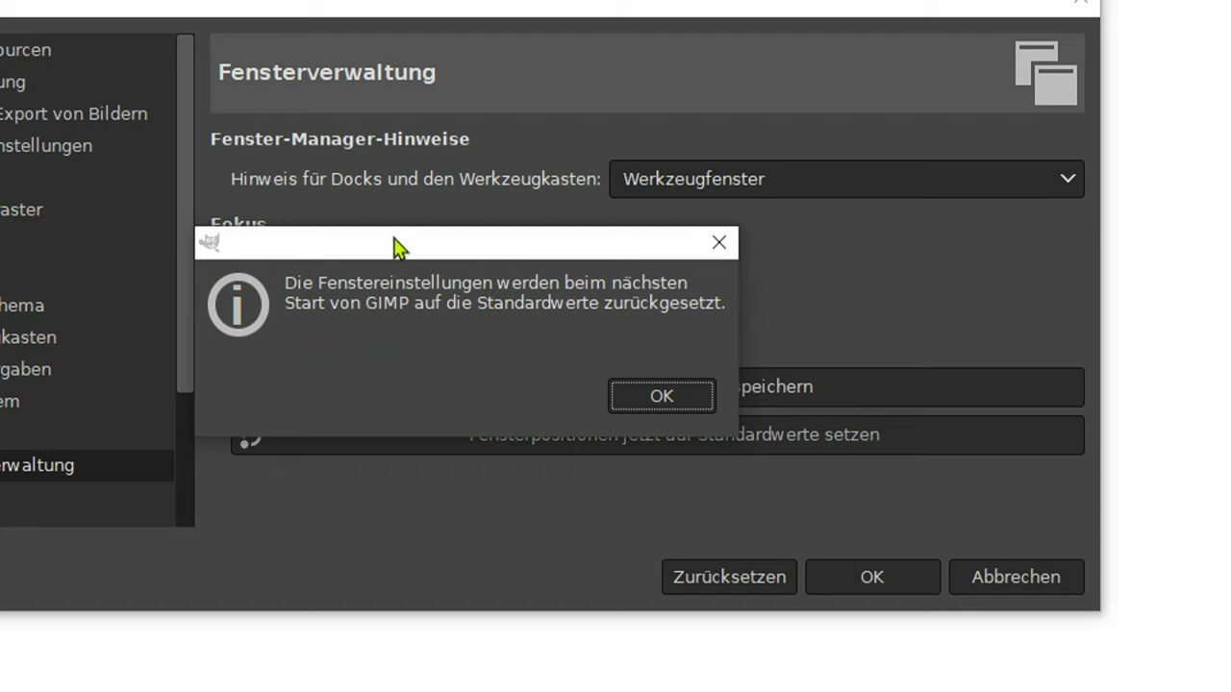
click(689, 393)
click(873, 571)
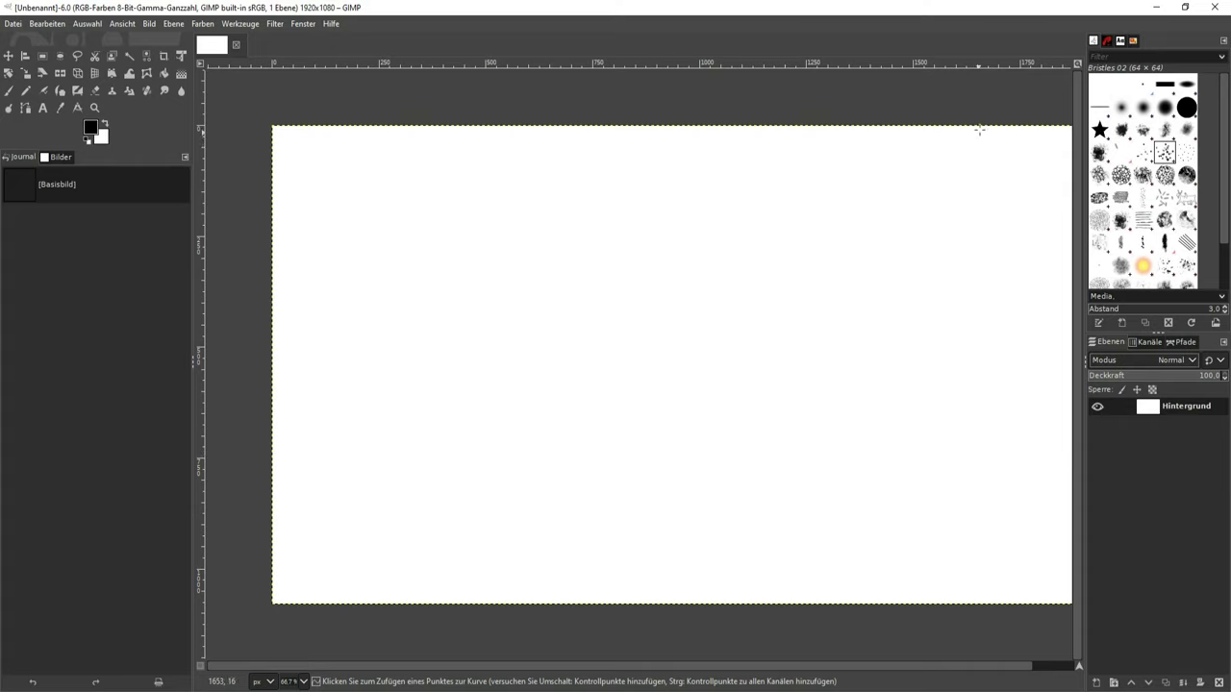
Close the blank untitled 1920×1080 image, leaving an empty workspace.
click(1213, 9)
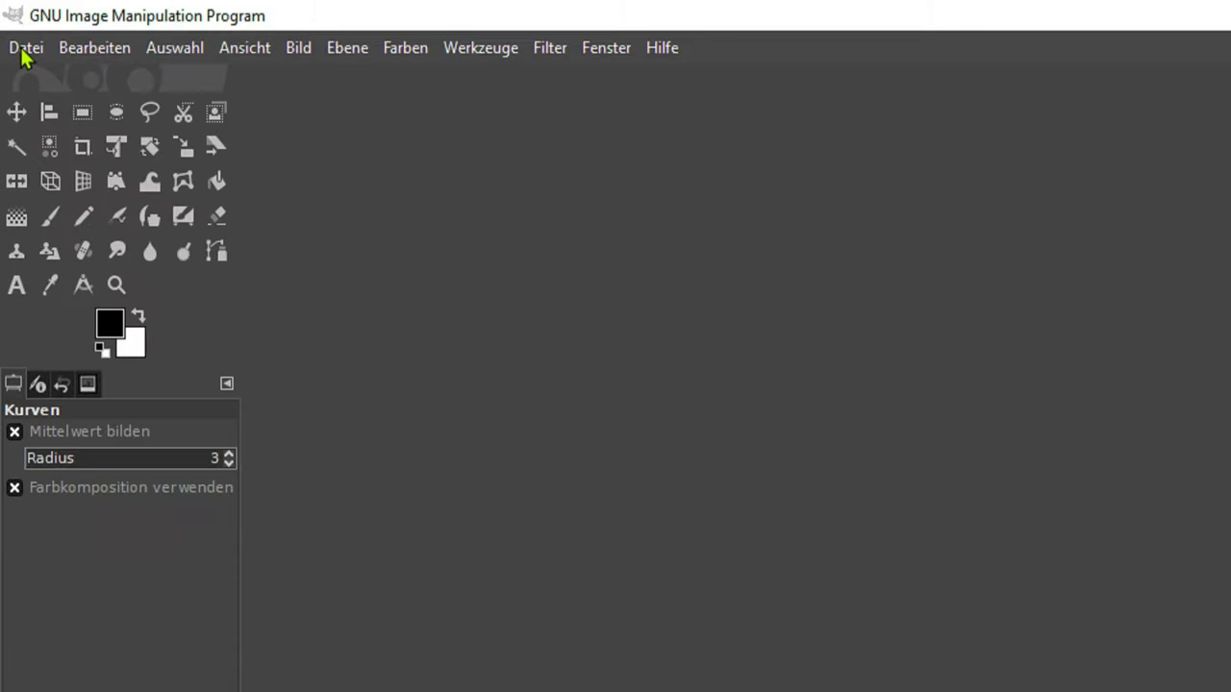
click(24, 48)
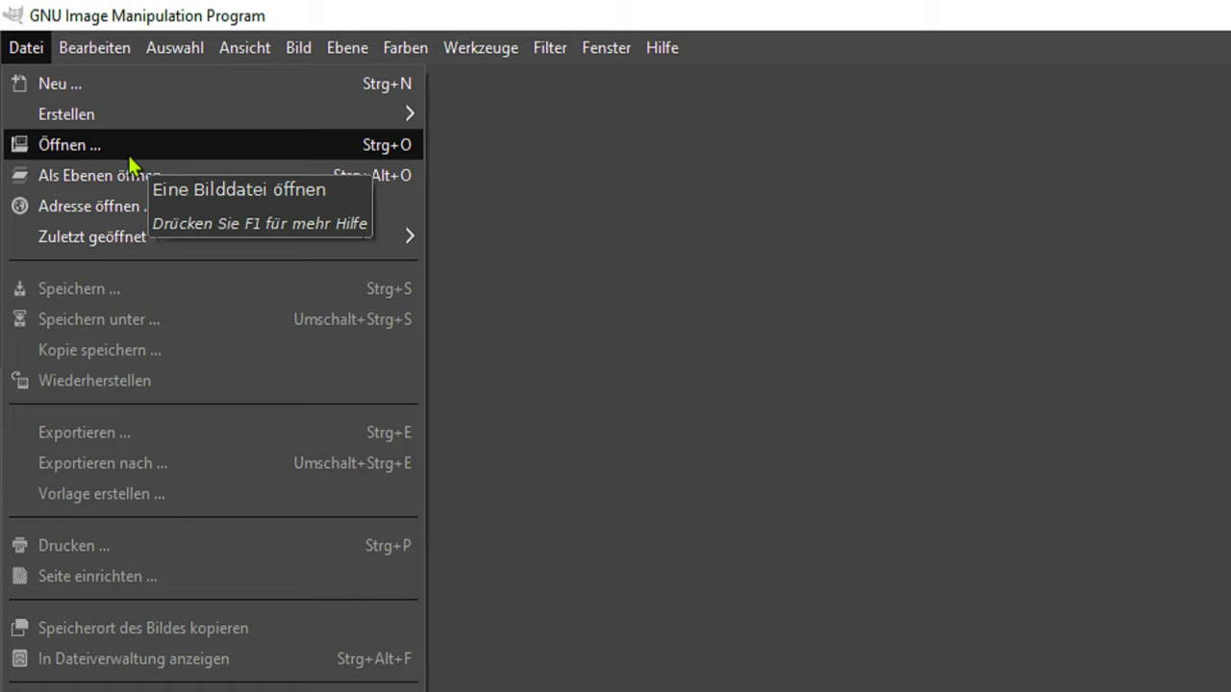
Open the mountain road JPEG photo and switch to the Move tool.
click(127, 152)
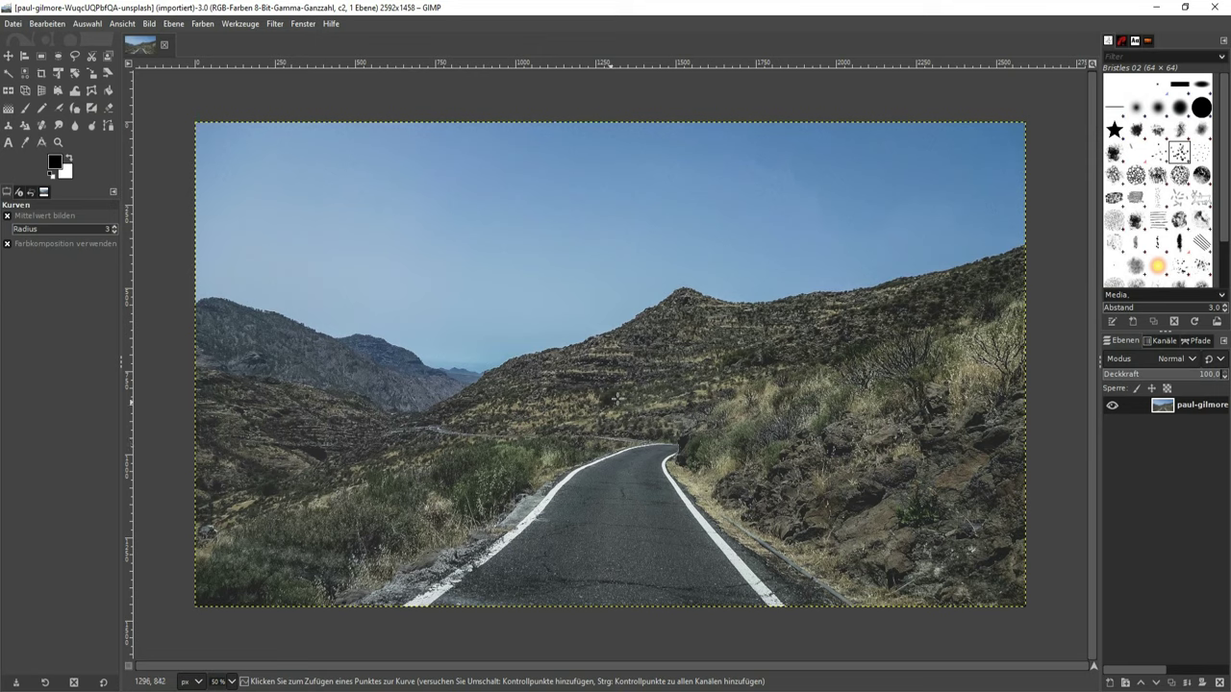
key(m)
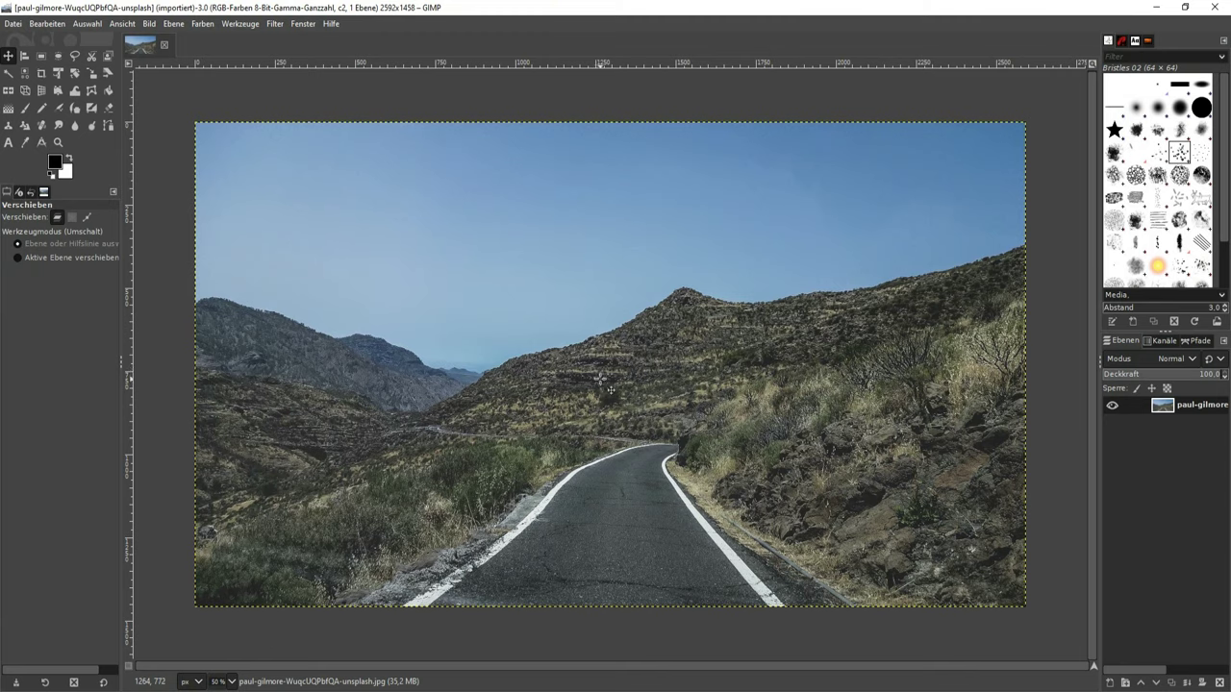
key(ctrl)
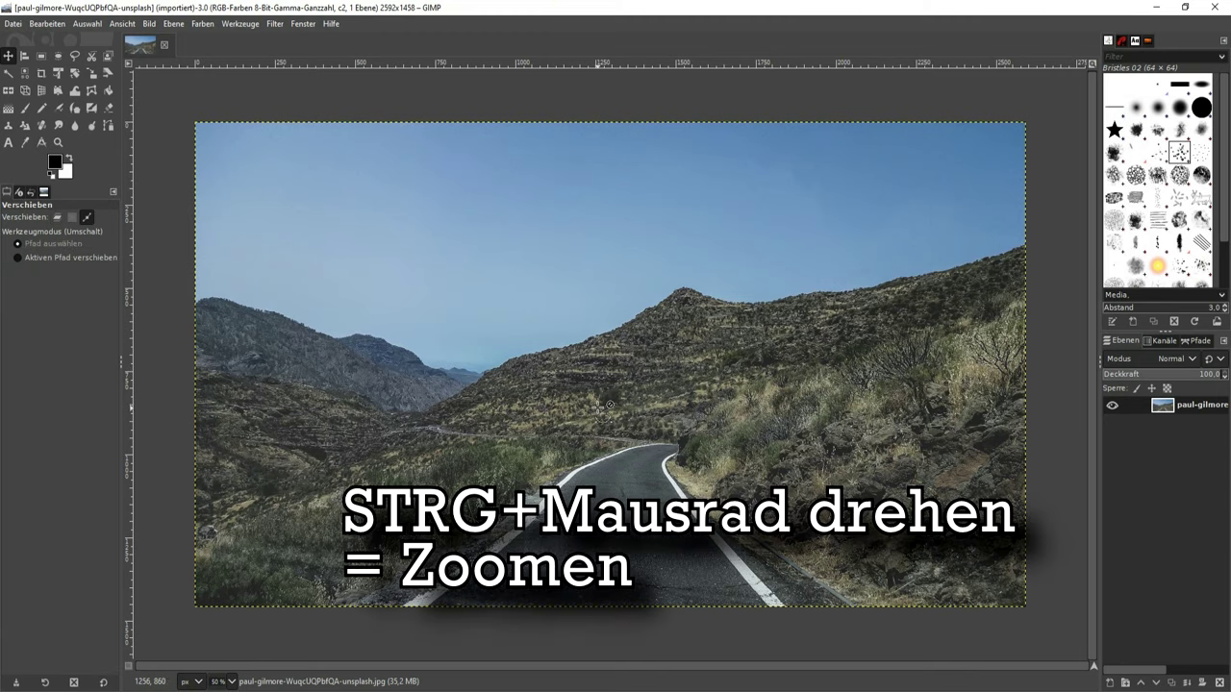
scroll(608, 408, up, 2)
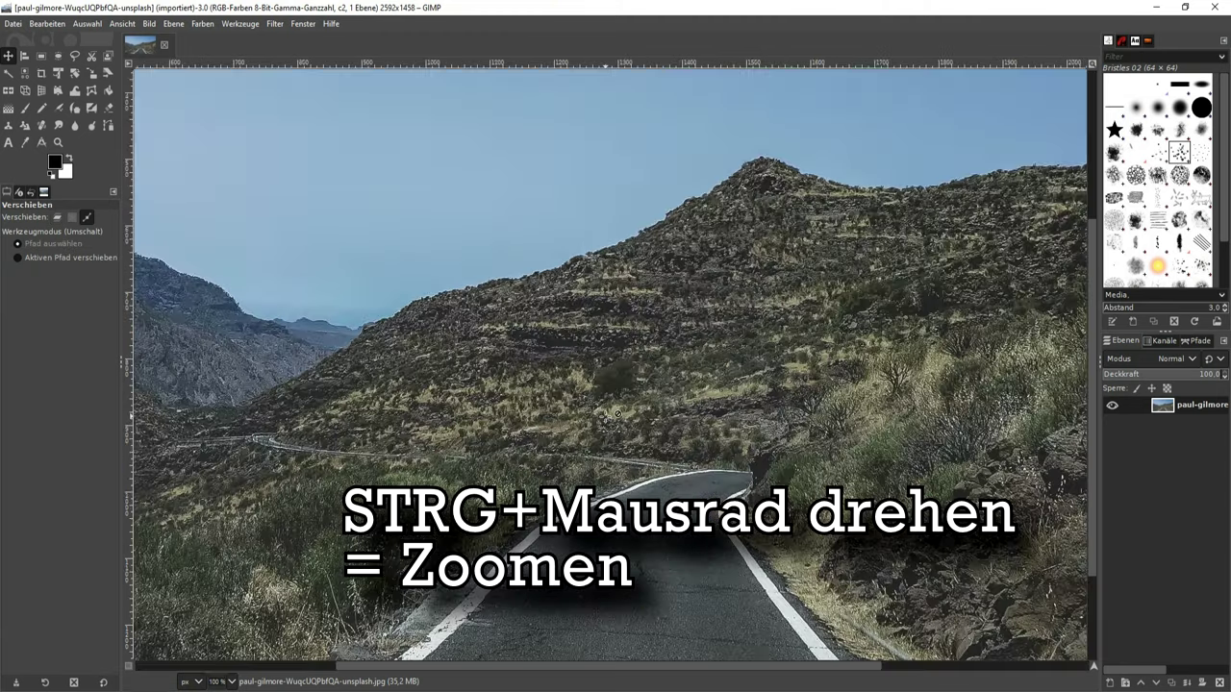
scroll(610, 413, up, 2)
scroll(612, 416, down, 1)
scroll(612, 416, down, 2)
scroll(612, 417, down, 4)
scroll(612, 416, up, 4)
scroll(616, 415, up, 2)
scroll(612, 412, down, 1)
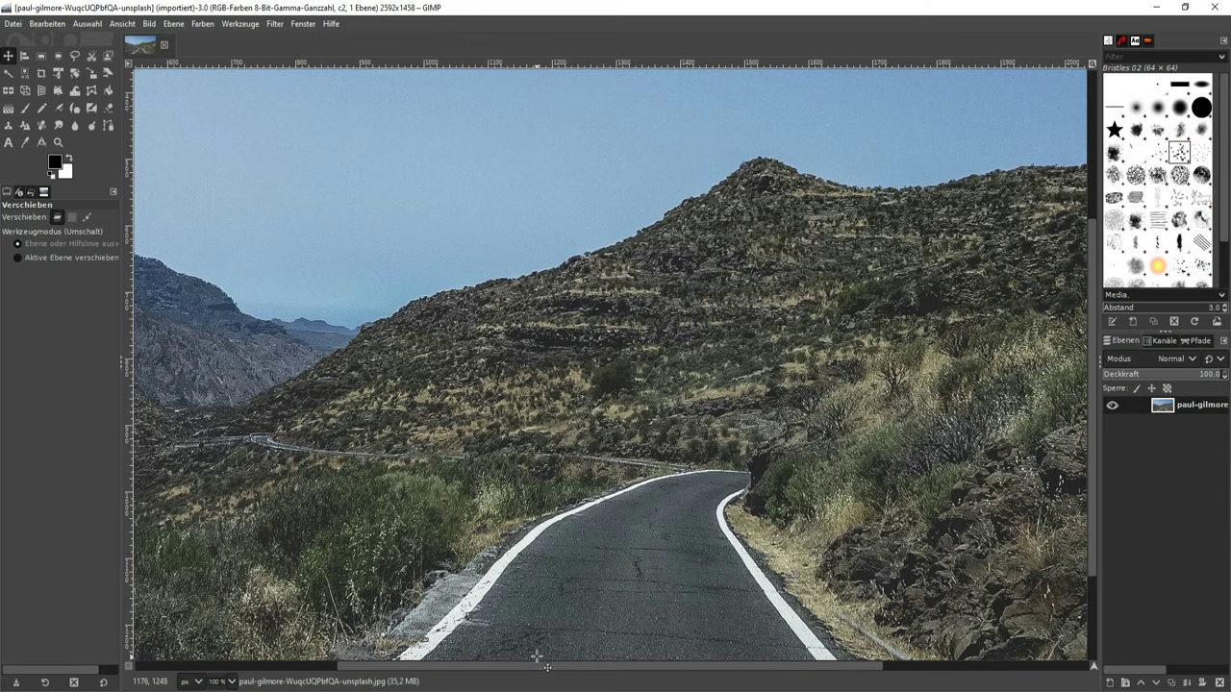
drag(540, 670, 439, 670)
mouse_move(1095, 388)
mouse_down()
mouse_move(1092, 275)
mouse_move(1093, 415)
mouse_up()
drag(1085, 366, 1084, 414)
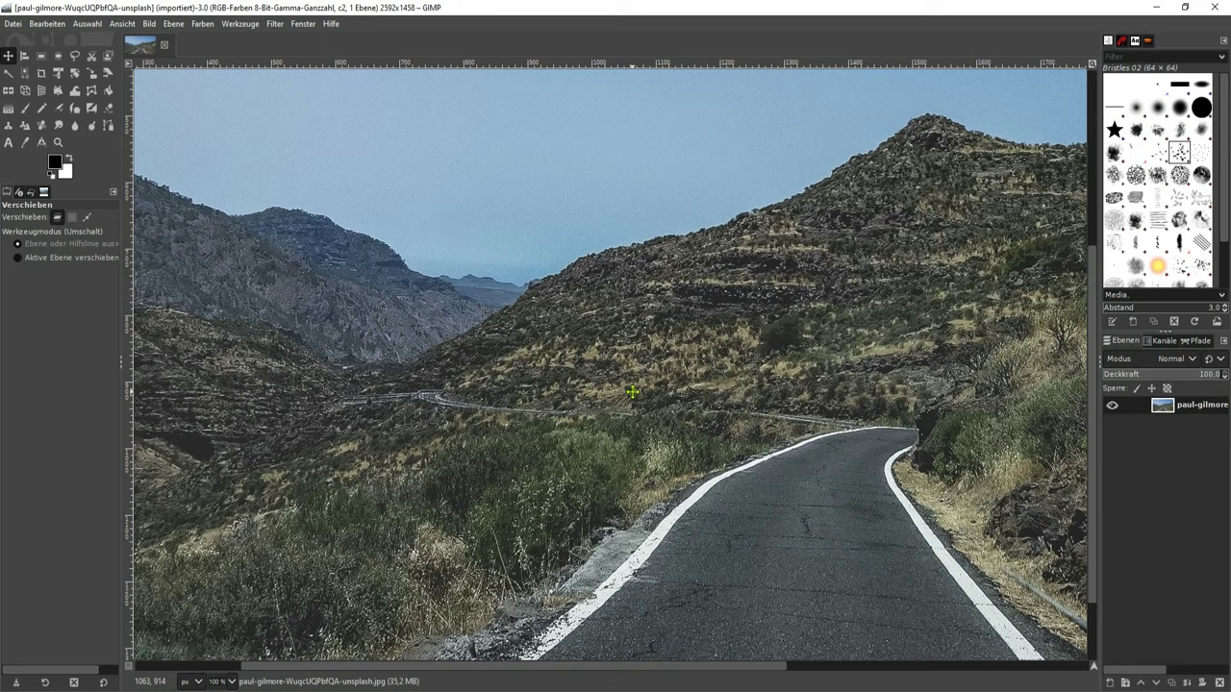
mouse_move(633, 391)
mouse_down()
mouse_move(482, 262)
mouse_move(599, 400)
mouse_move(650, 337)
mouse_up()
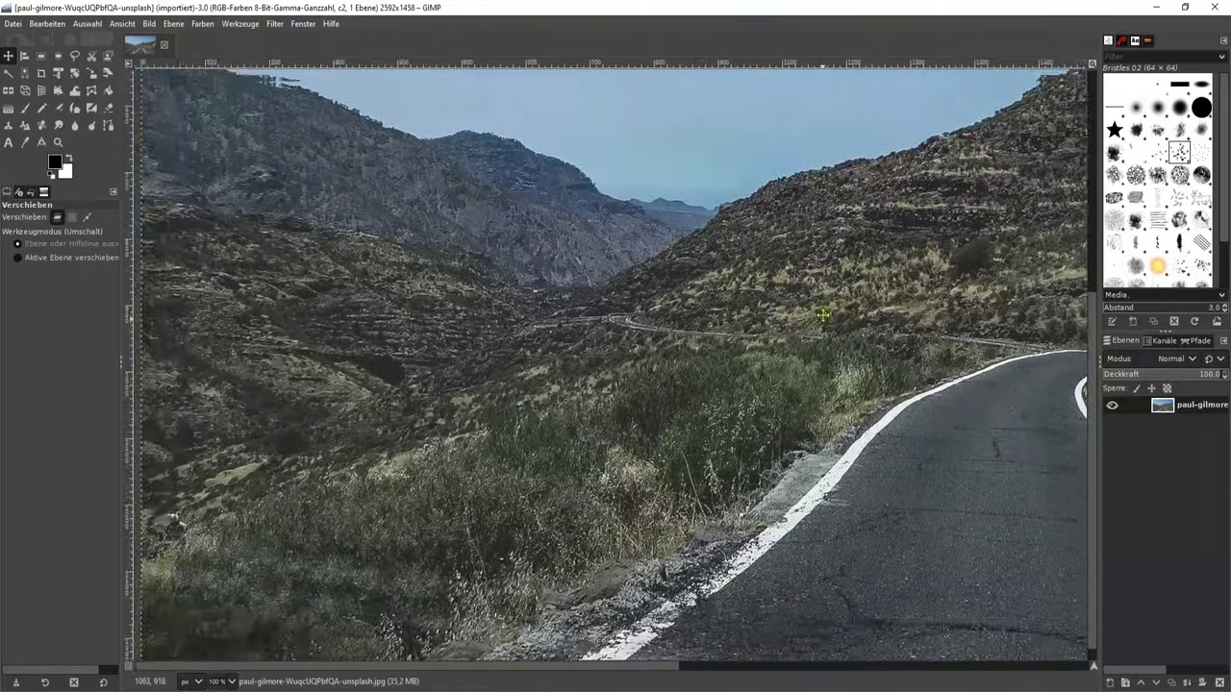
scroll(649, 337, down, 2)
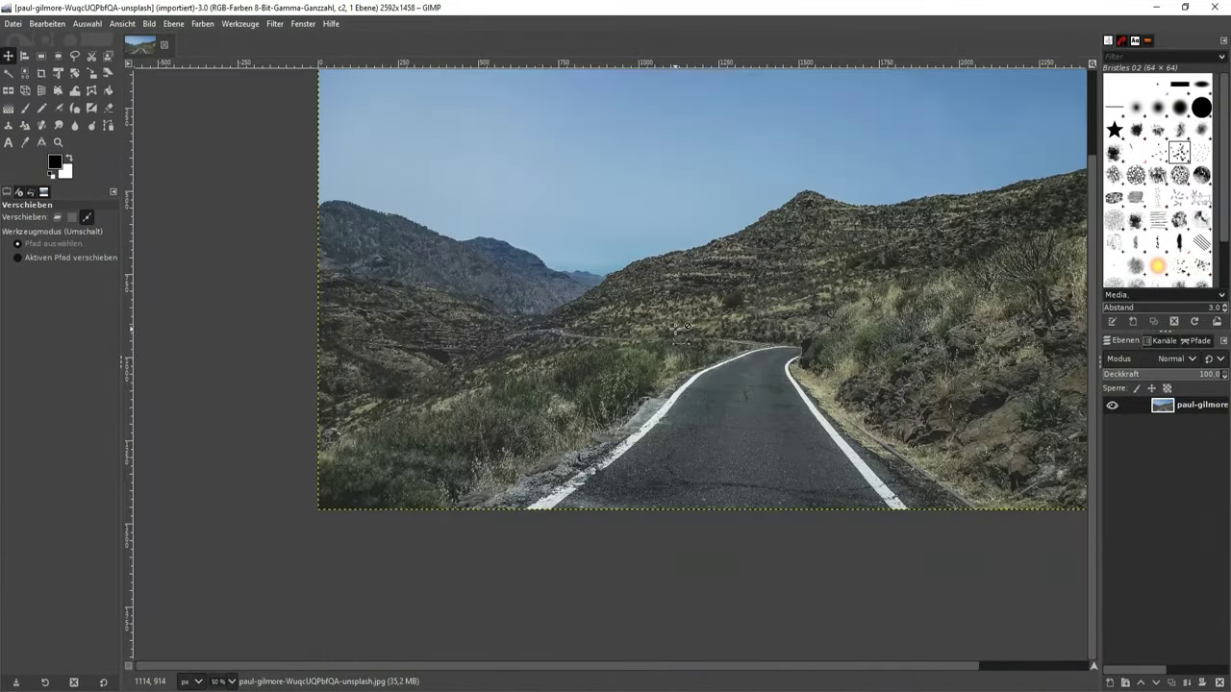
mouse_move(649, 336)
mouse_down()
mouse_move(479, 325)
mouse_move(621, 379)
mouse_move(580, 294)
mouse_move(570, 321)
mouse_up()
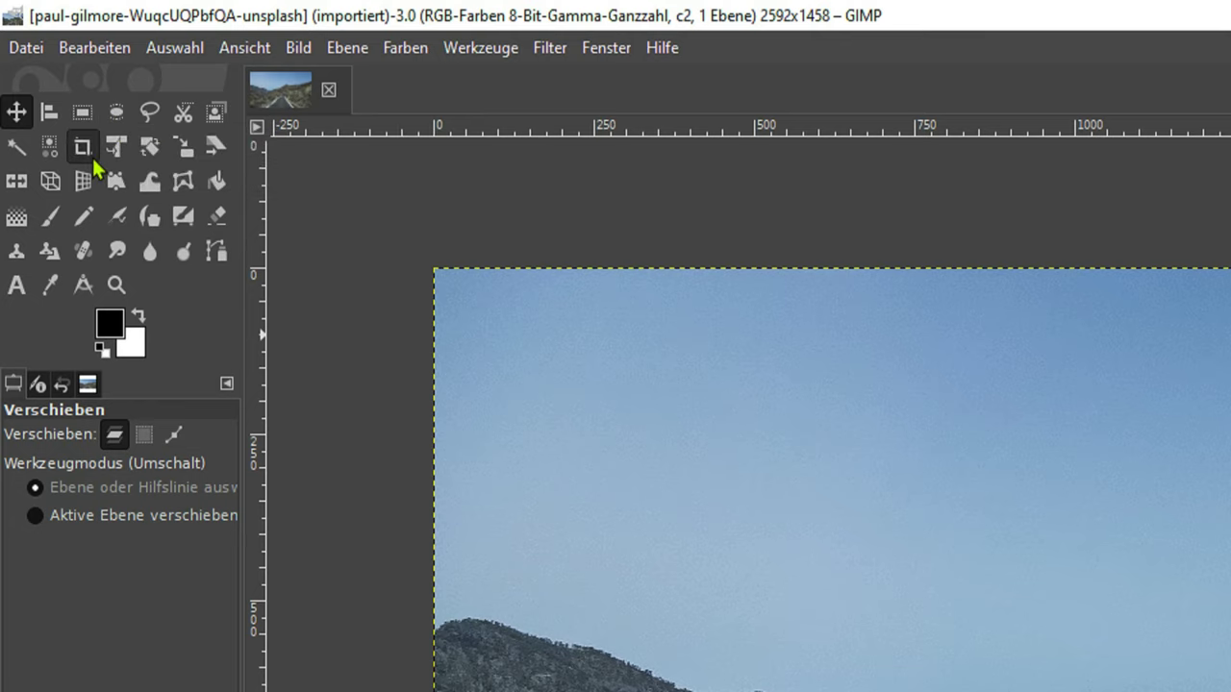
click(37, 370)
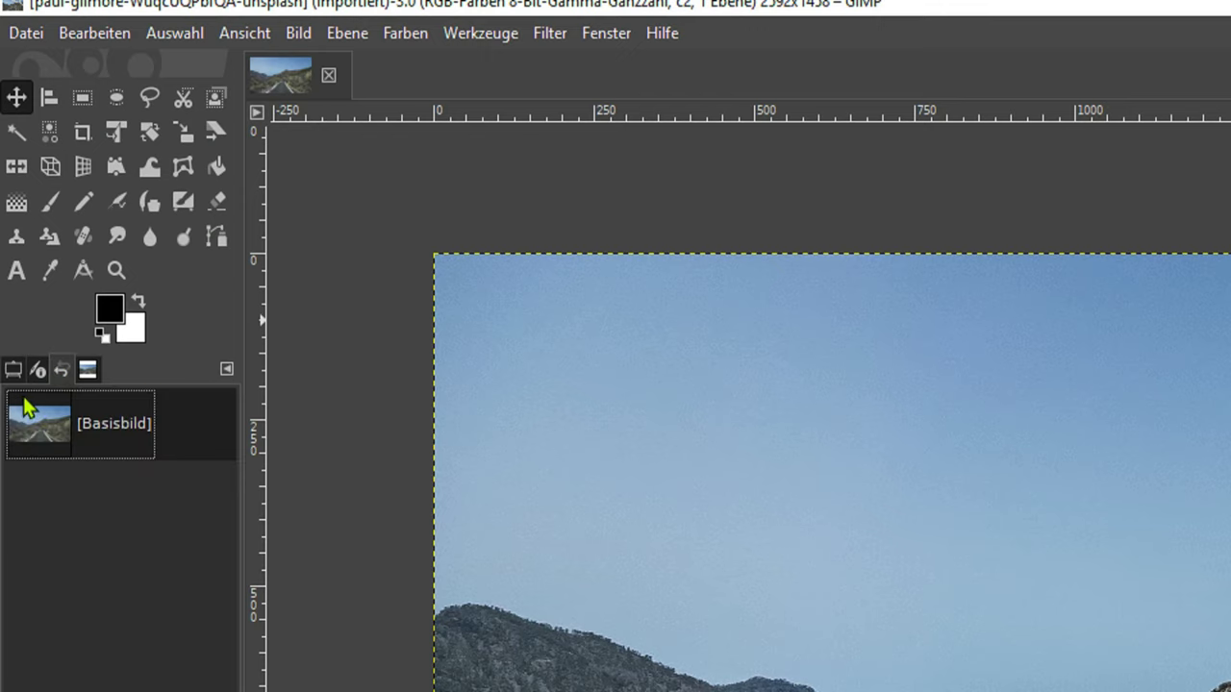
click(12, 369)
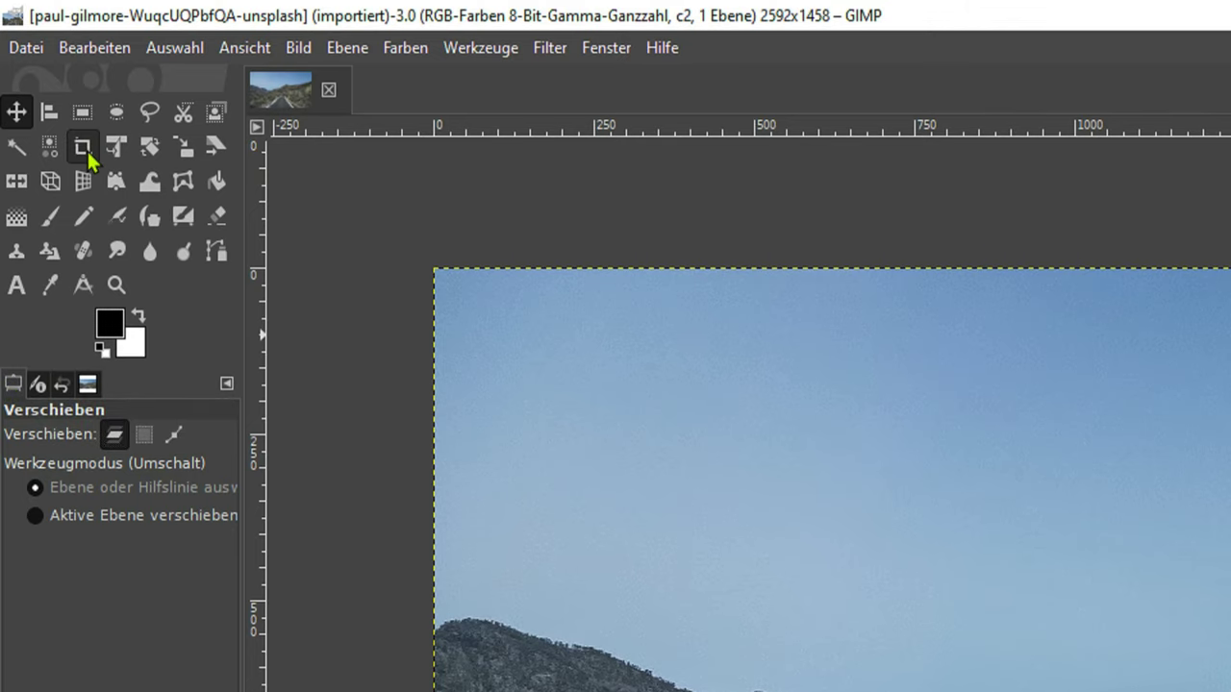
click(84, 154)
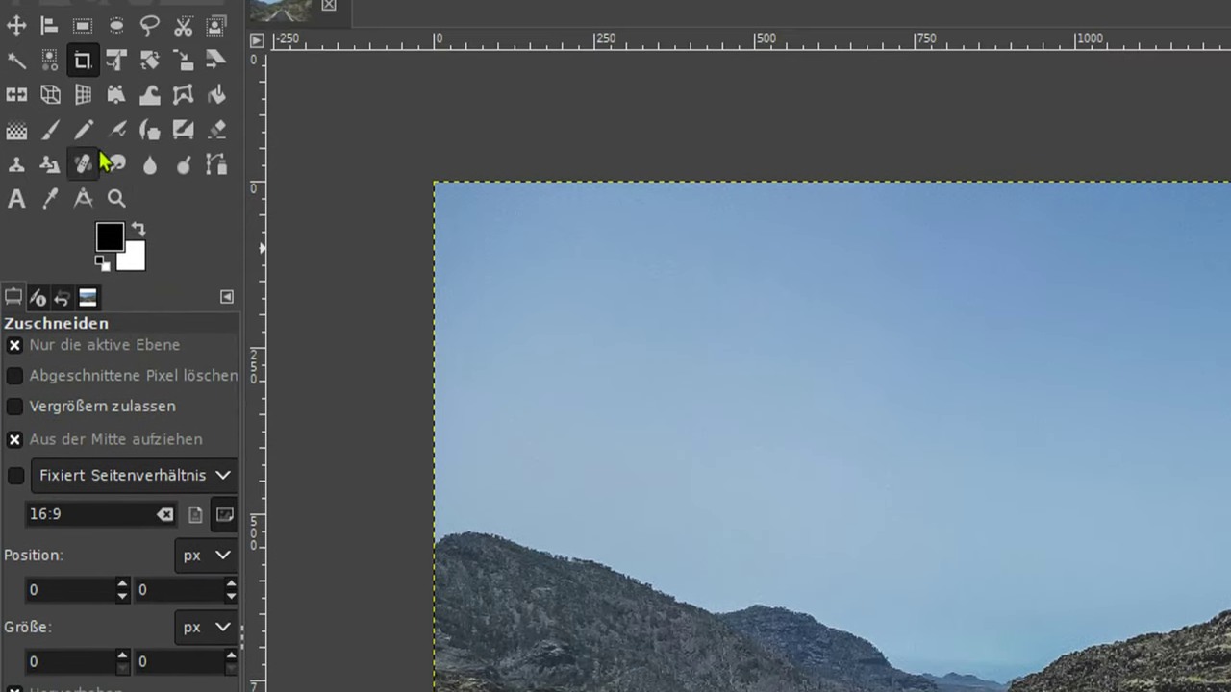
click(86, 181)
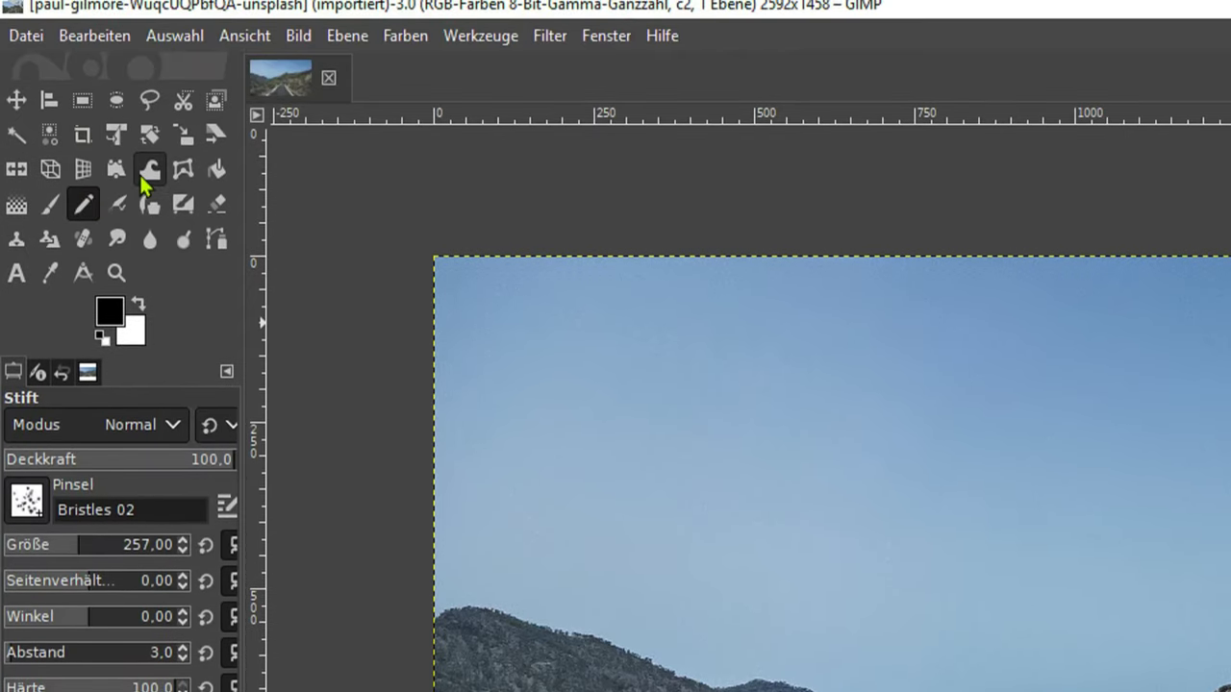
click(149, 171)
click(27, 179)
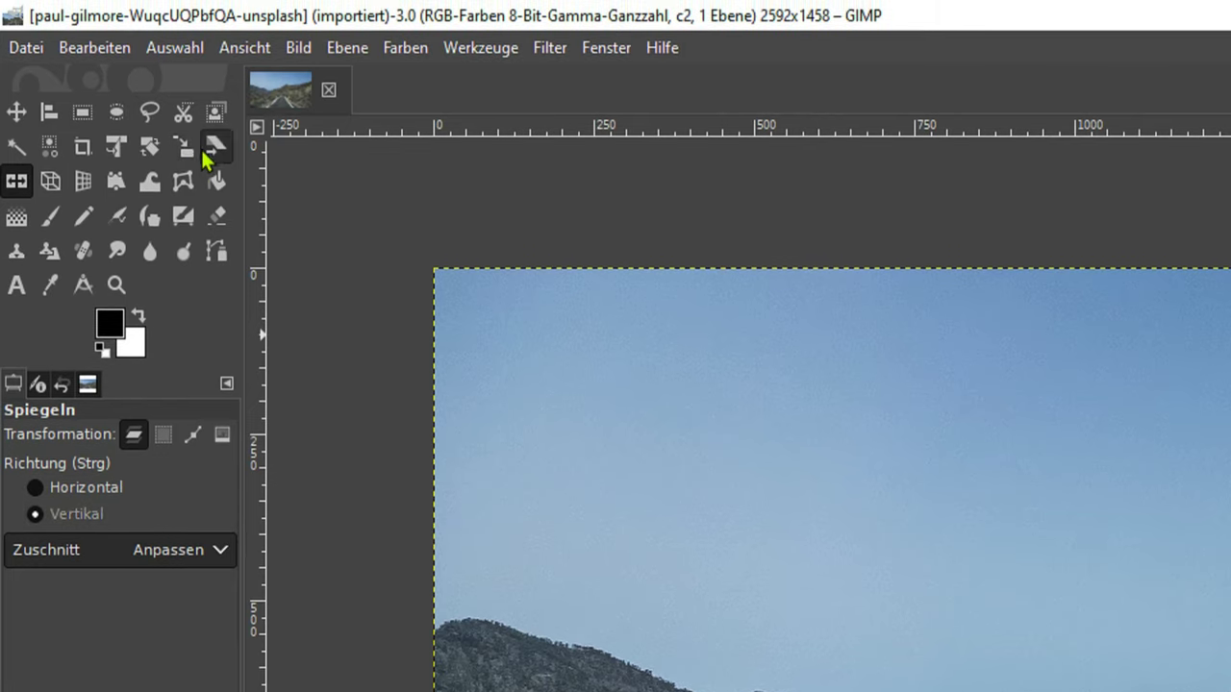
click(185, 148)
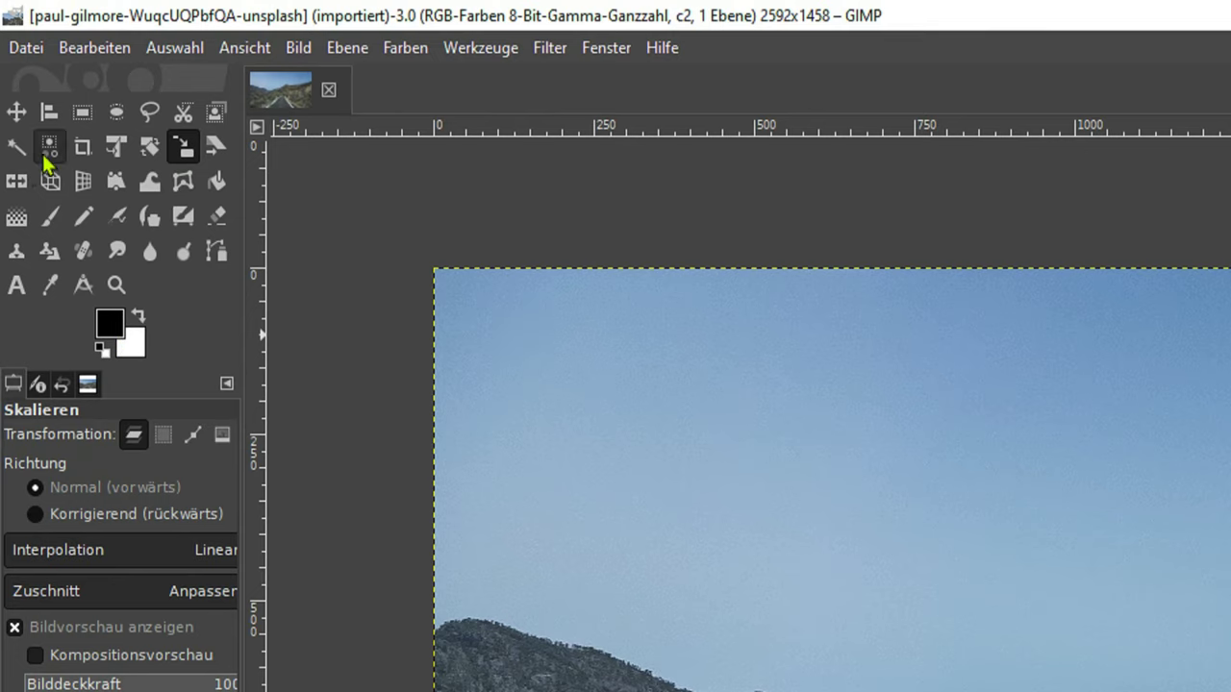
click(18, 297)
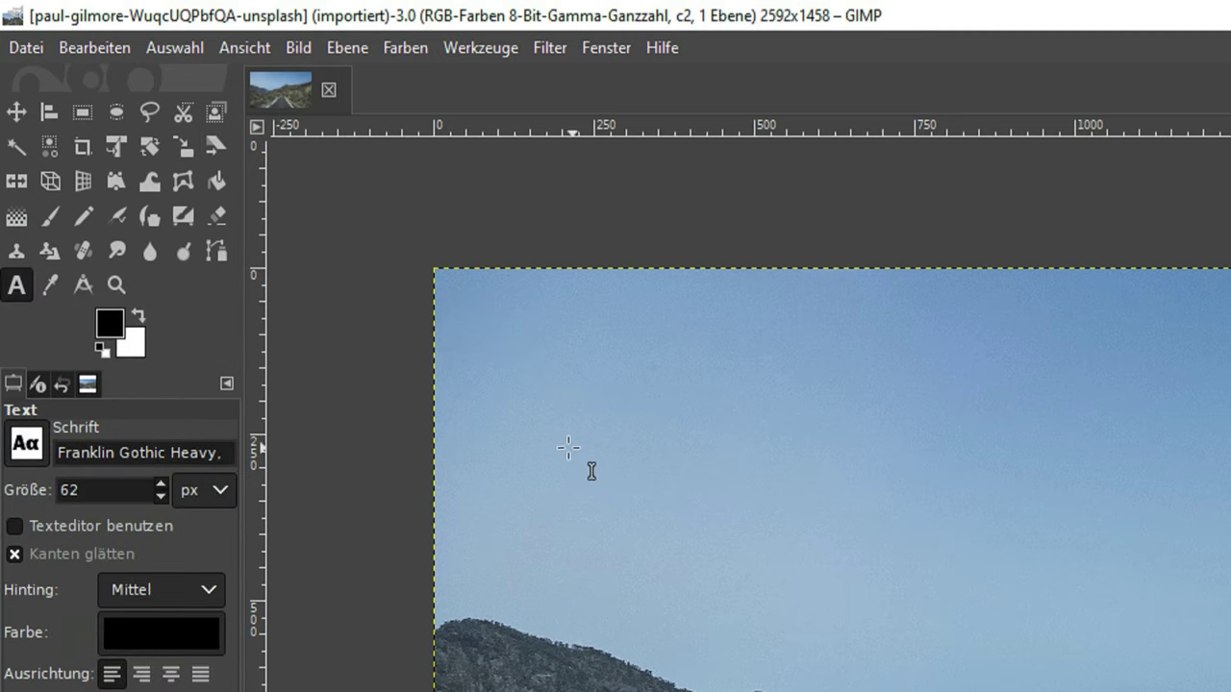
click(558, 377)
drag(558, 376, 1033, 576)
drag(975, 519, 975, 519)
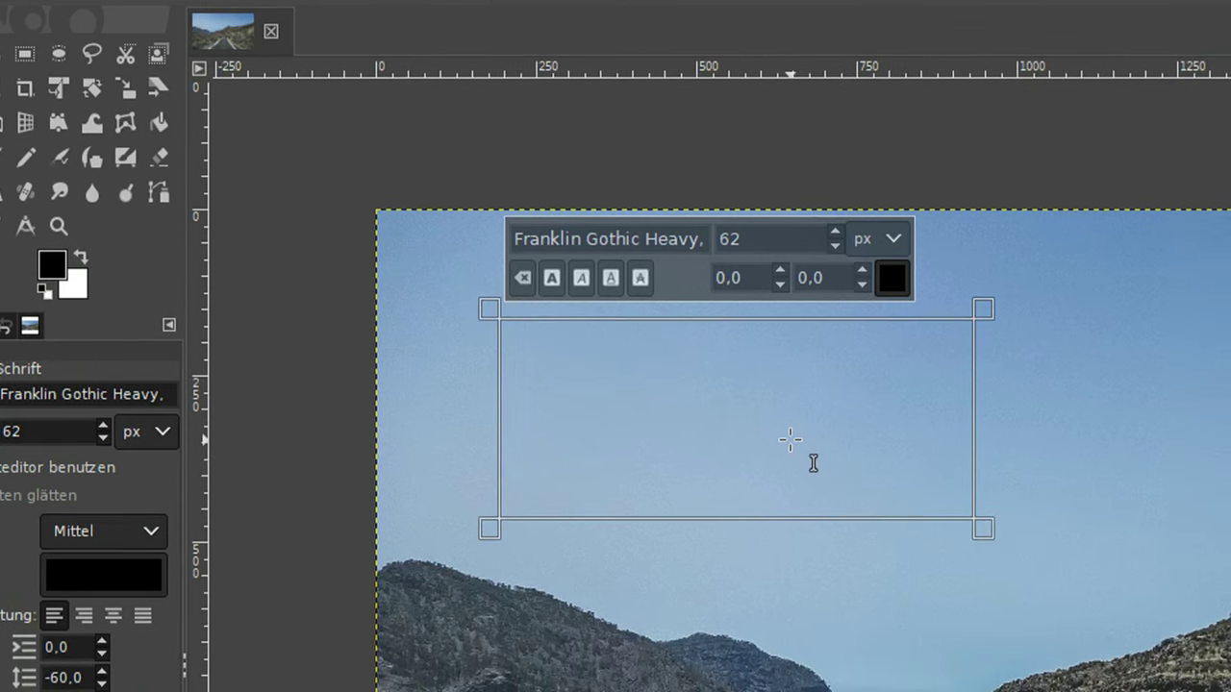
text(dfagdf)
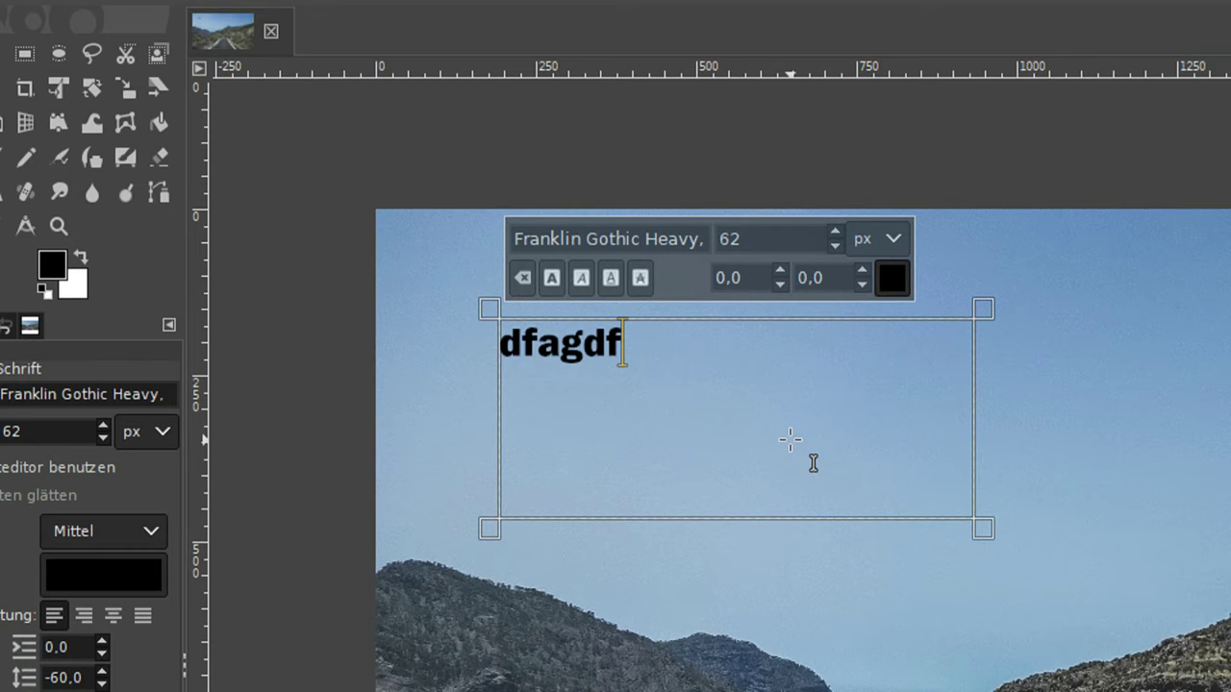
key(BackSpace)
key(BackSpace)
key(BackSpace)
key(BackSpace)
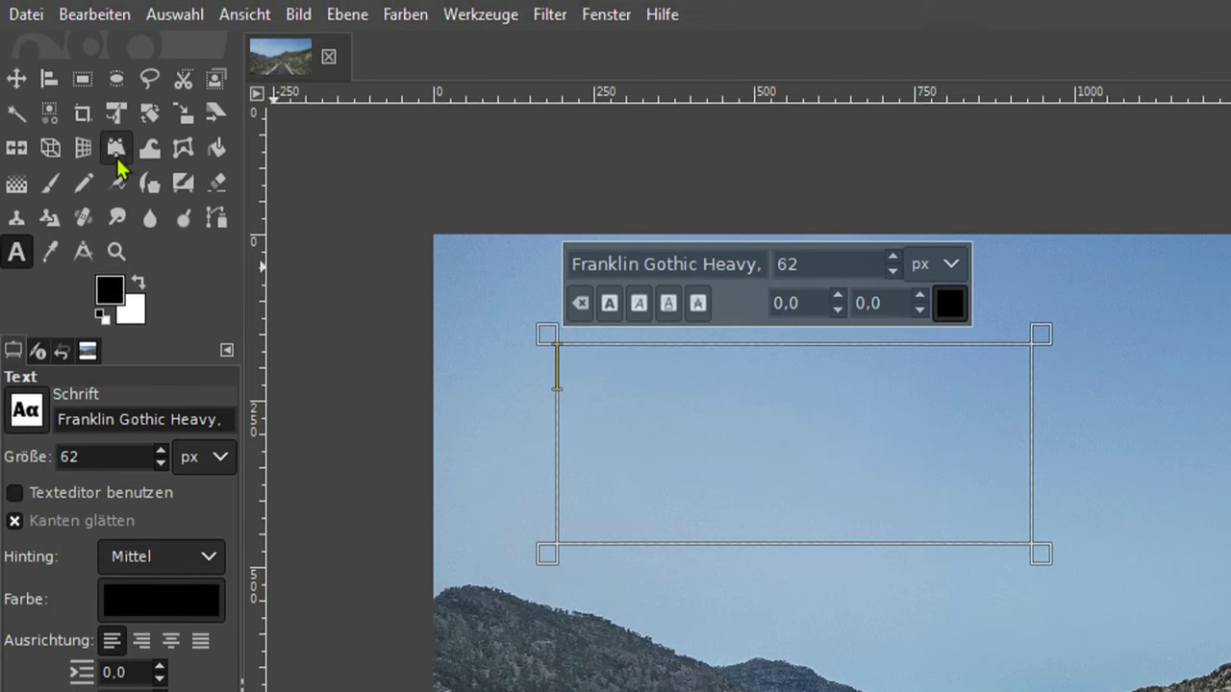
click(83, 150)
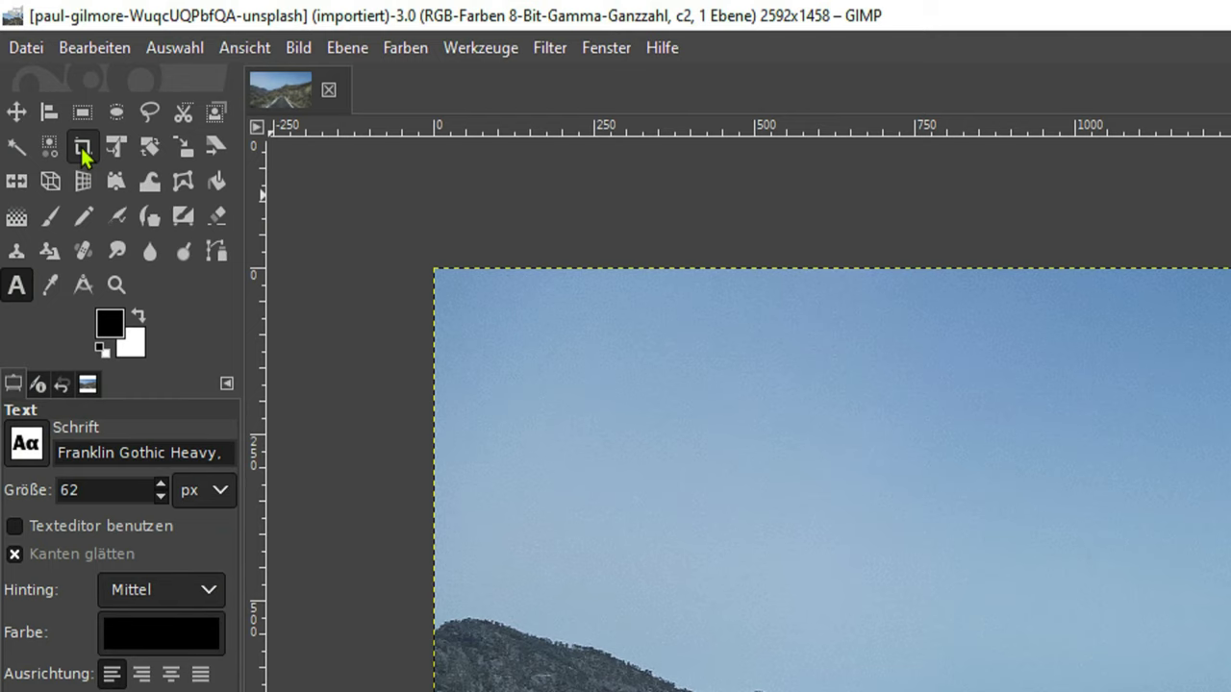
Crop only the photo layer to an 816×616 area of sky and hills at 260,172.
click(83, 150)
drag(567, 368, 640, 433)
mouse_move(547, 259)
mouse_down()
mouse_move(714, 433)
mouse_move(722, 463)
mouse_up()
drag(792, 511, 944, 654)
drag(669, 272, 769, 309)
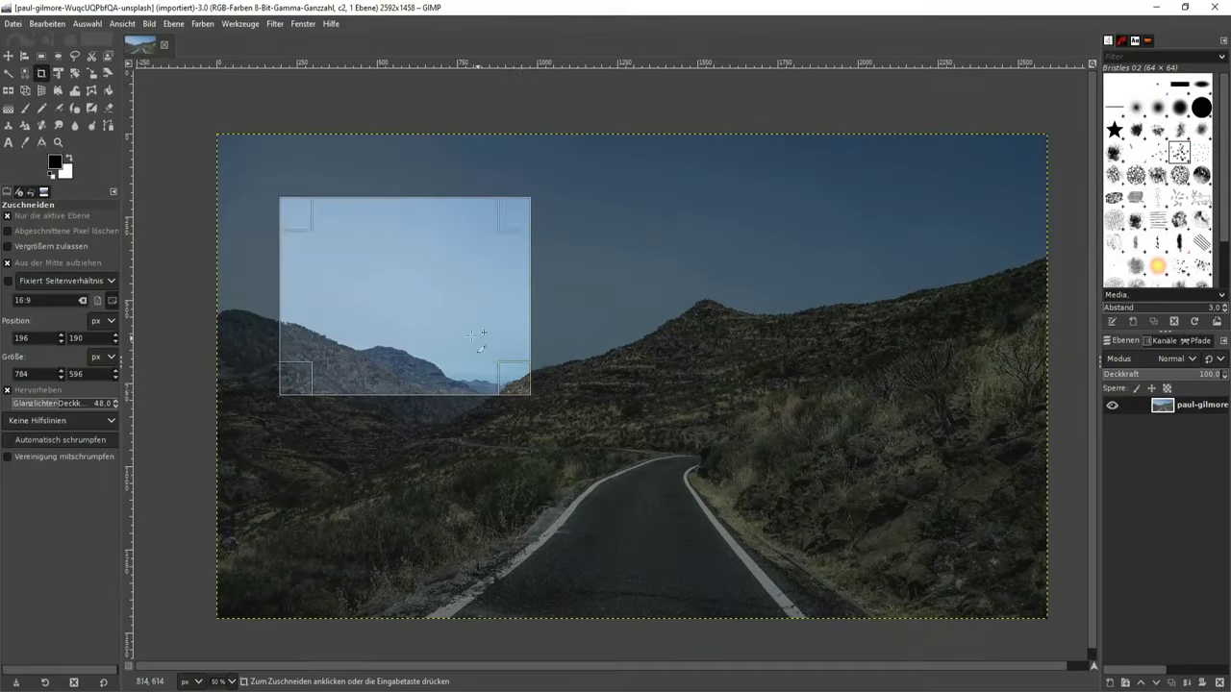
drag(519, 385, 548, 406)
mouse_move(408, 262)
mouse_down()
mouse_move(432, 308)
mouse_move(442, 277)
mouse_up()
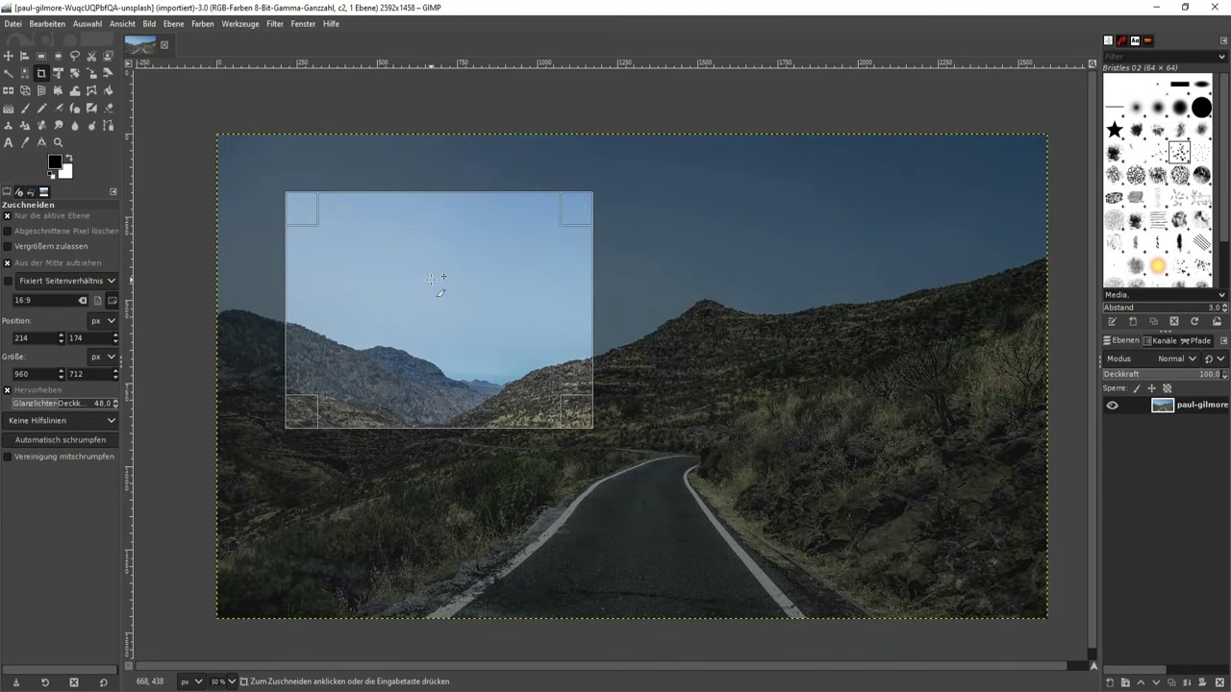
drag(592, 428, 561, 395)
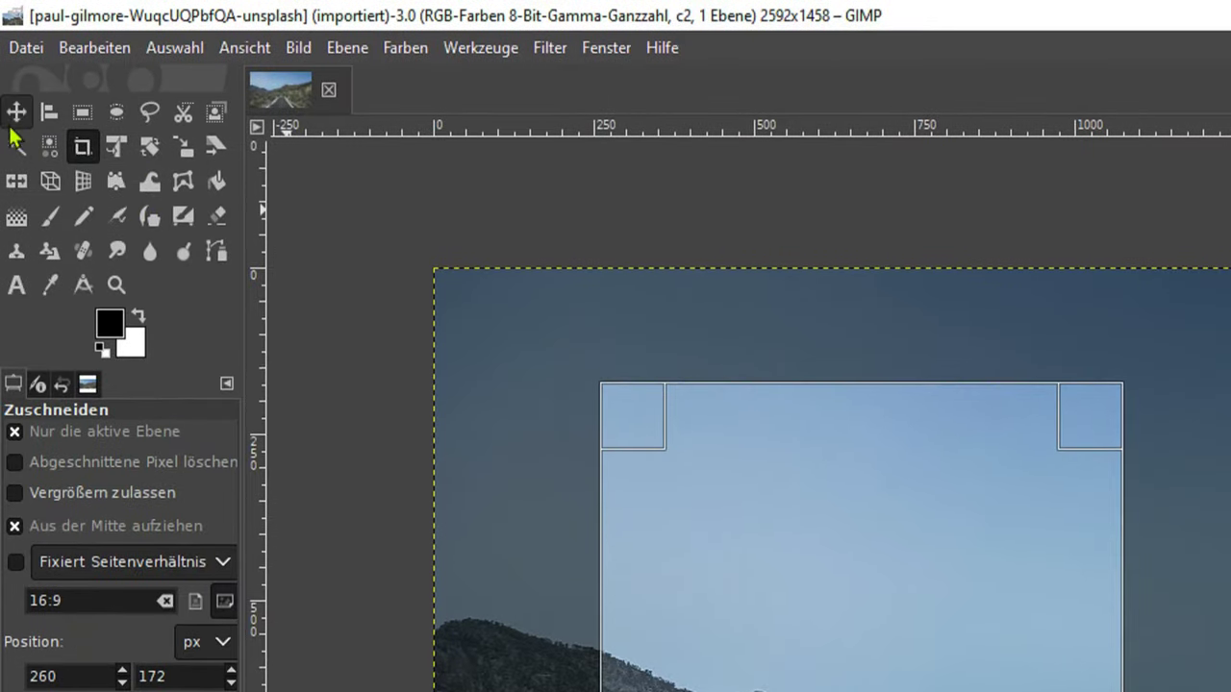
click(17, 111)
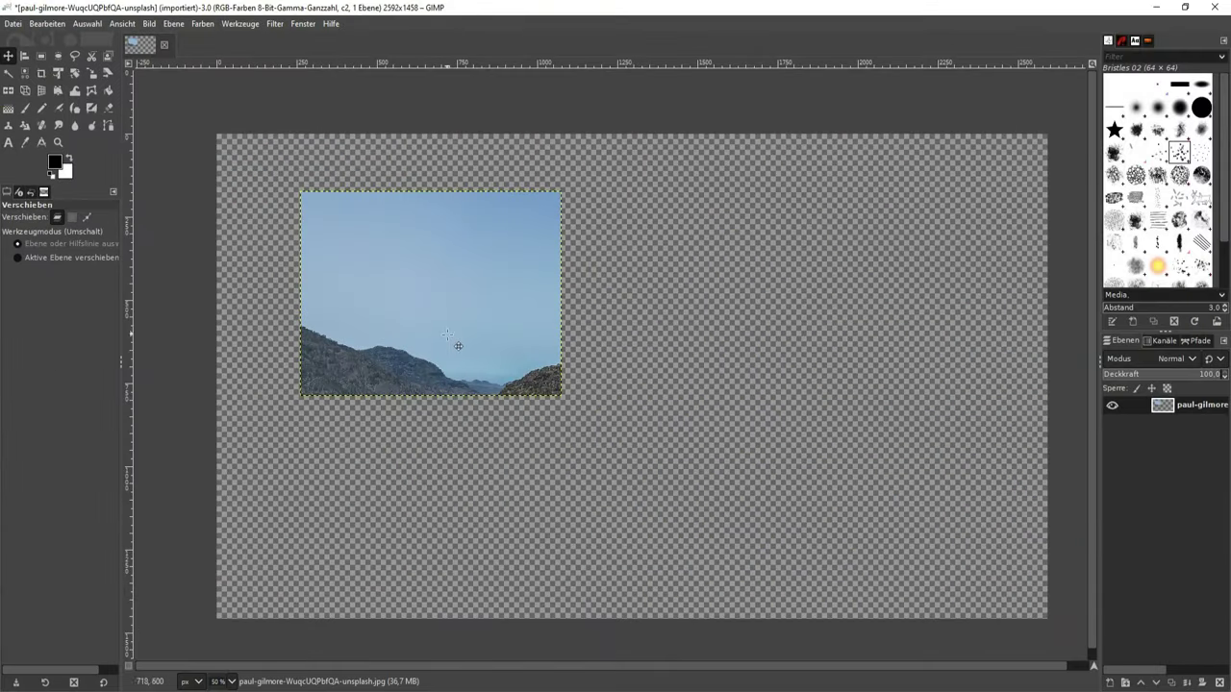
Undo the layer move and crop to restore the full 2592×1458 mountain road photo.
mouse_move(436, 301)
mouse_down()
mouse_move(517, 356)
mouse_move(604, 324)
mouse_move(613, 434)
mouse_move(451, 367)
mouse_move(523, 324)
mouse_move(654, 487)
mouse_move(640, 378)
mouse_up()
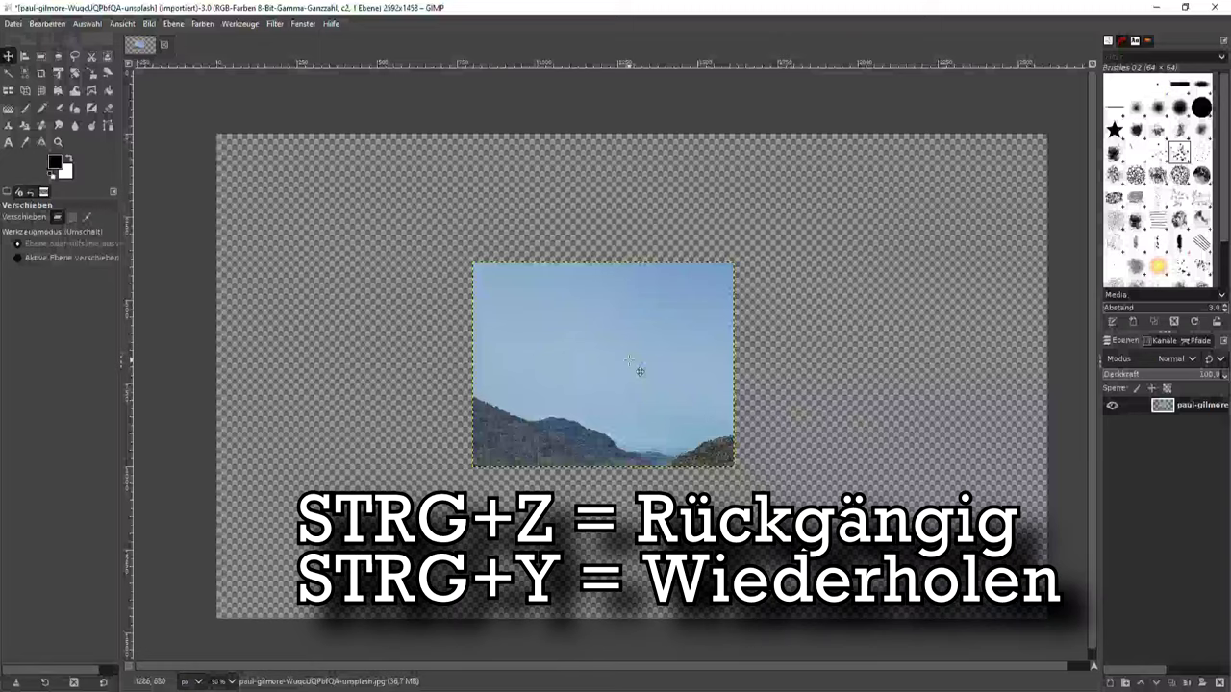
key(ctrl+z)
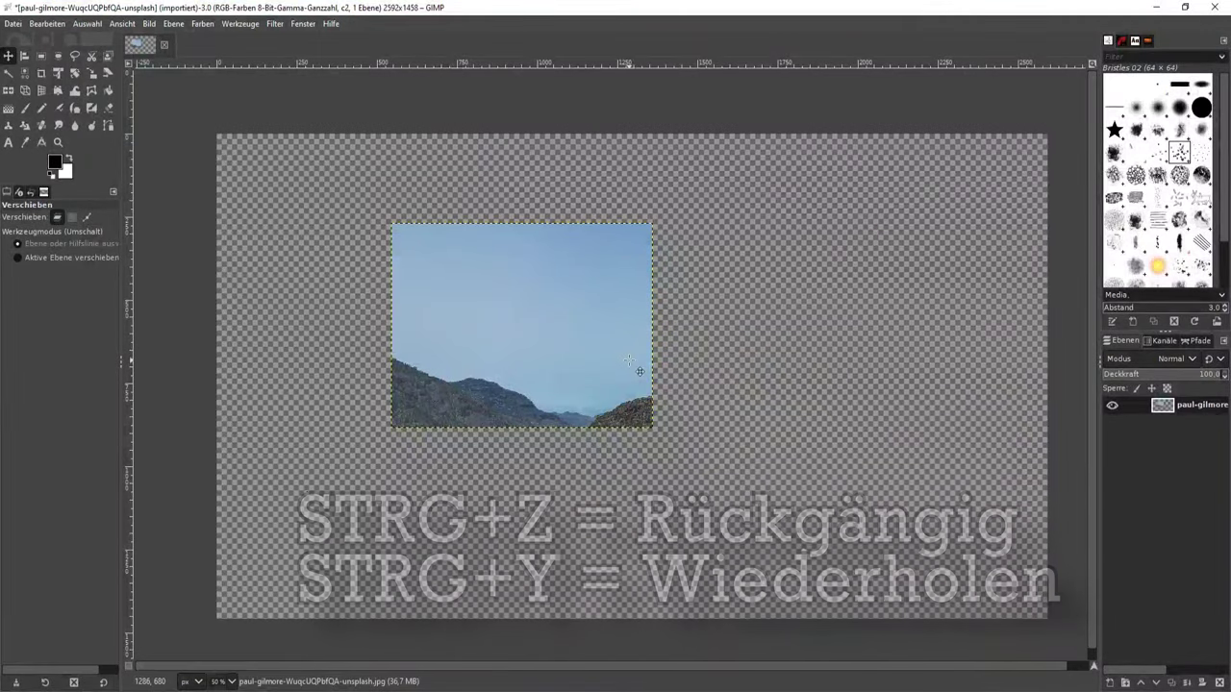
key(ctrl+z)
key(ctrl+y)
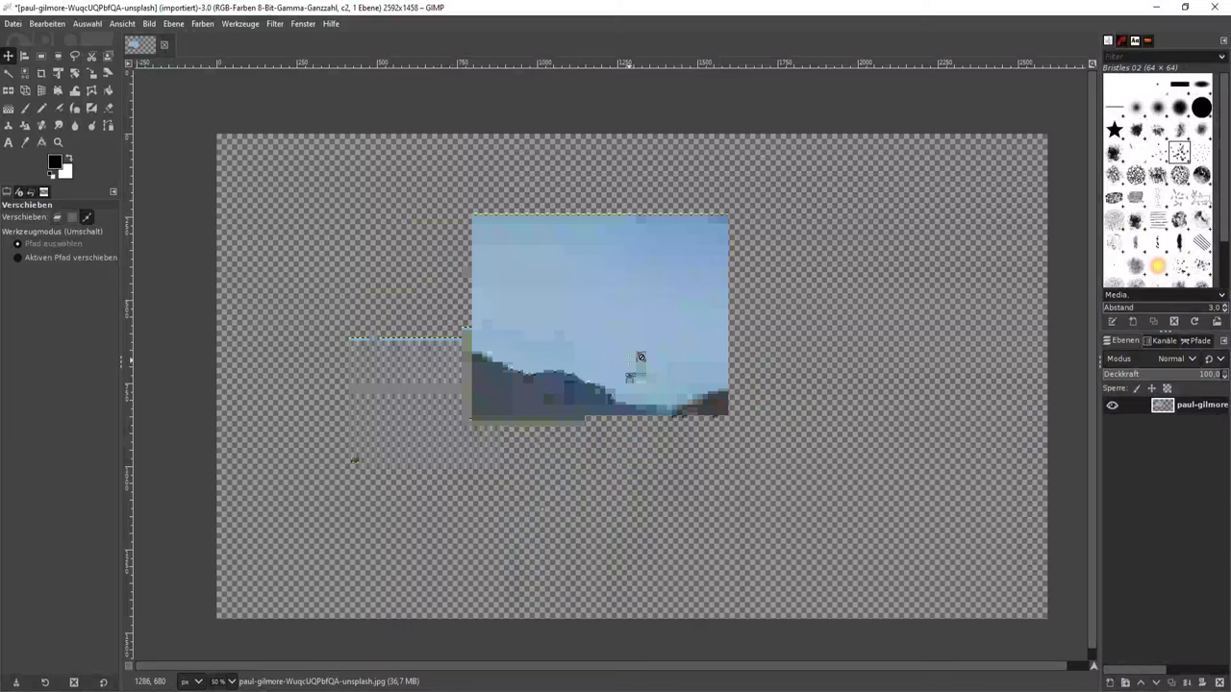
key(ctrl+z)
key(ctrl+z)
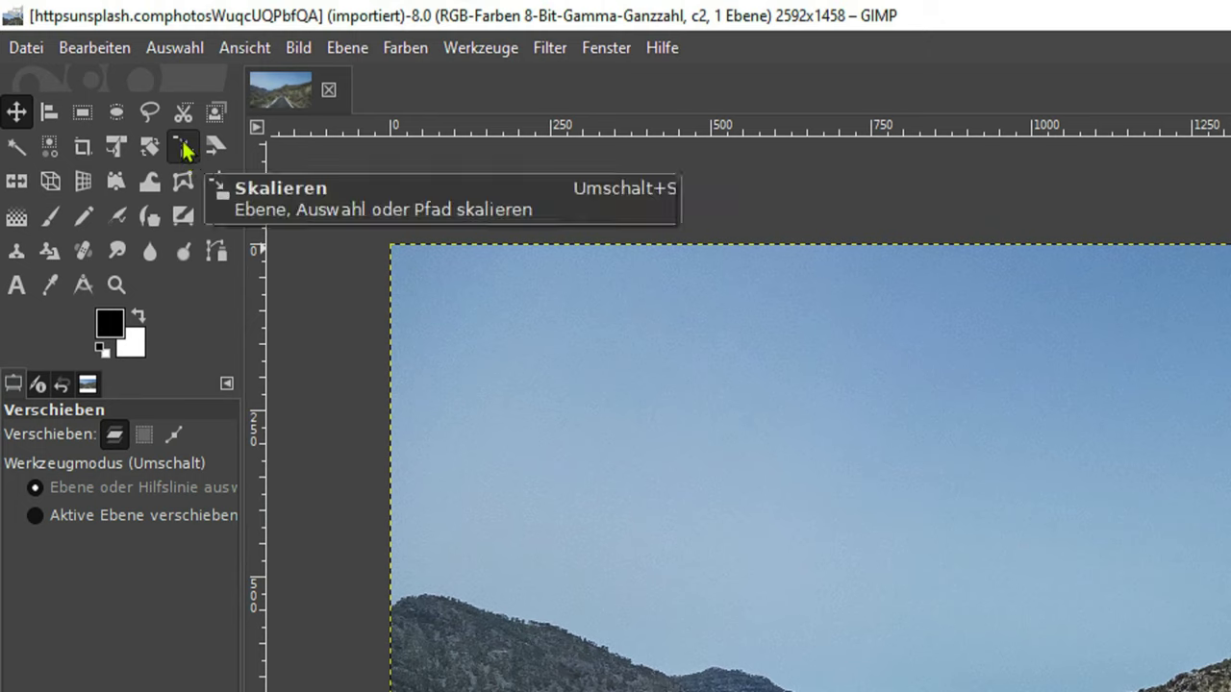
Scale the photo layer down to 1782×1002 px and centre it on the canvas.
click(183, 147)
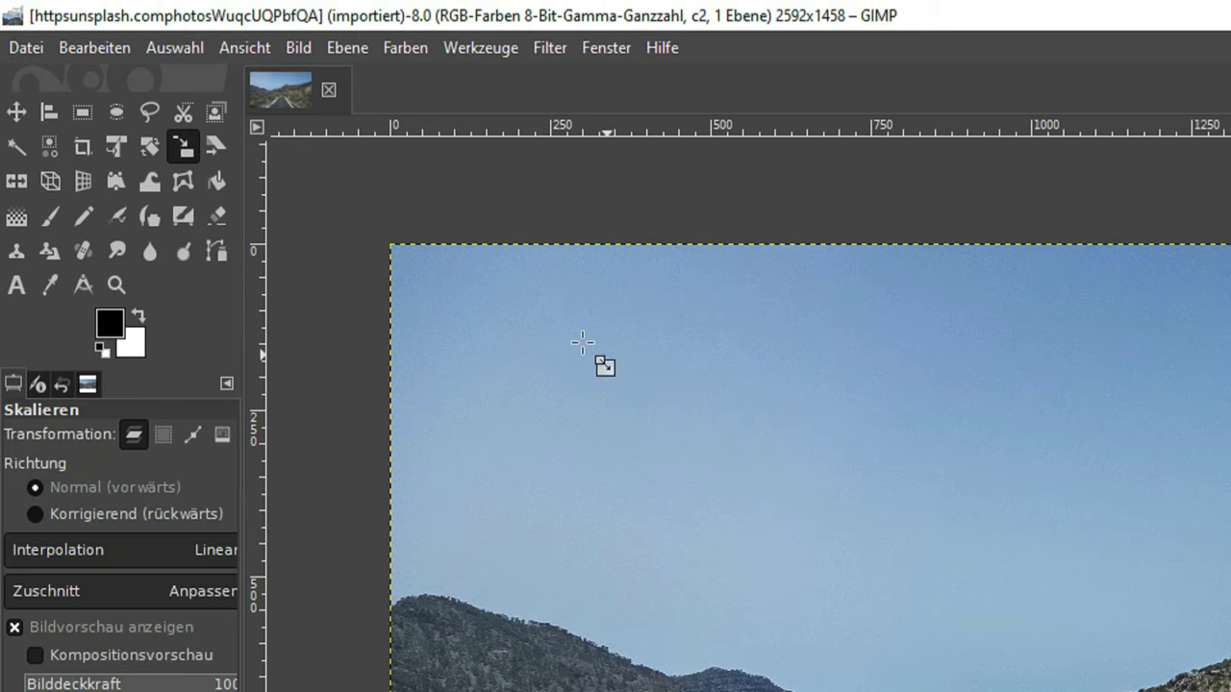
click(756, 462)
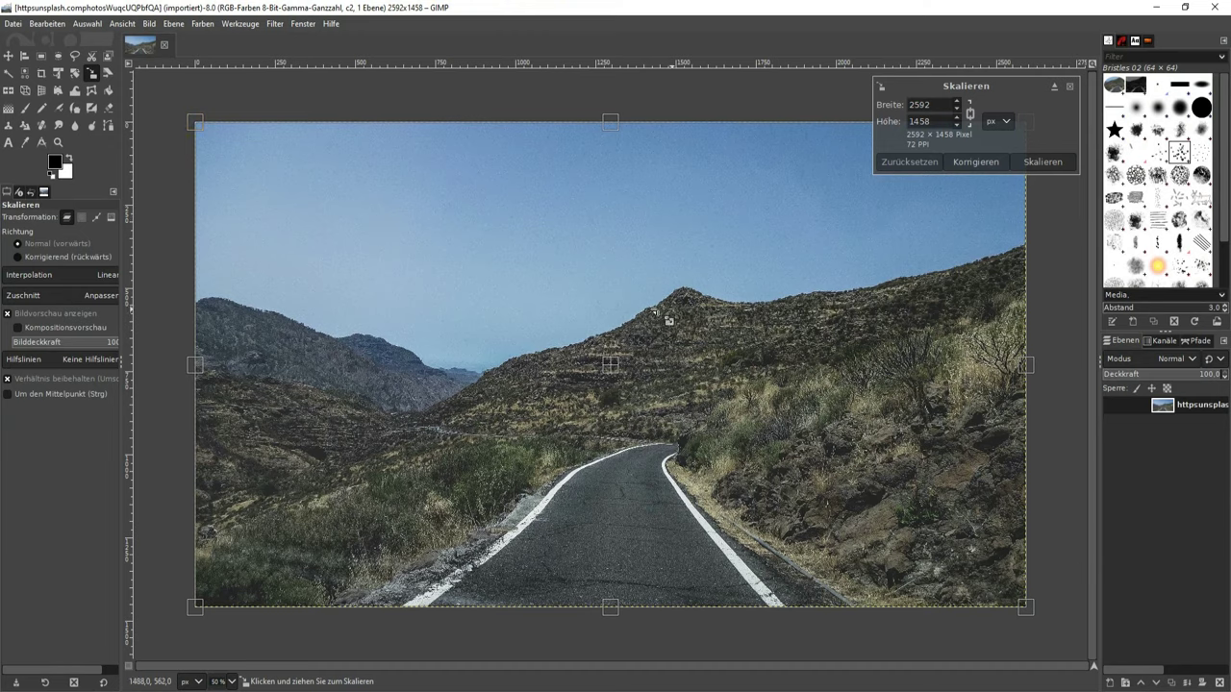
drag(1026, 607, 792, 417)
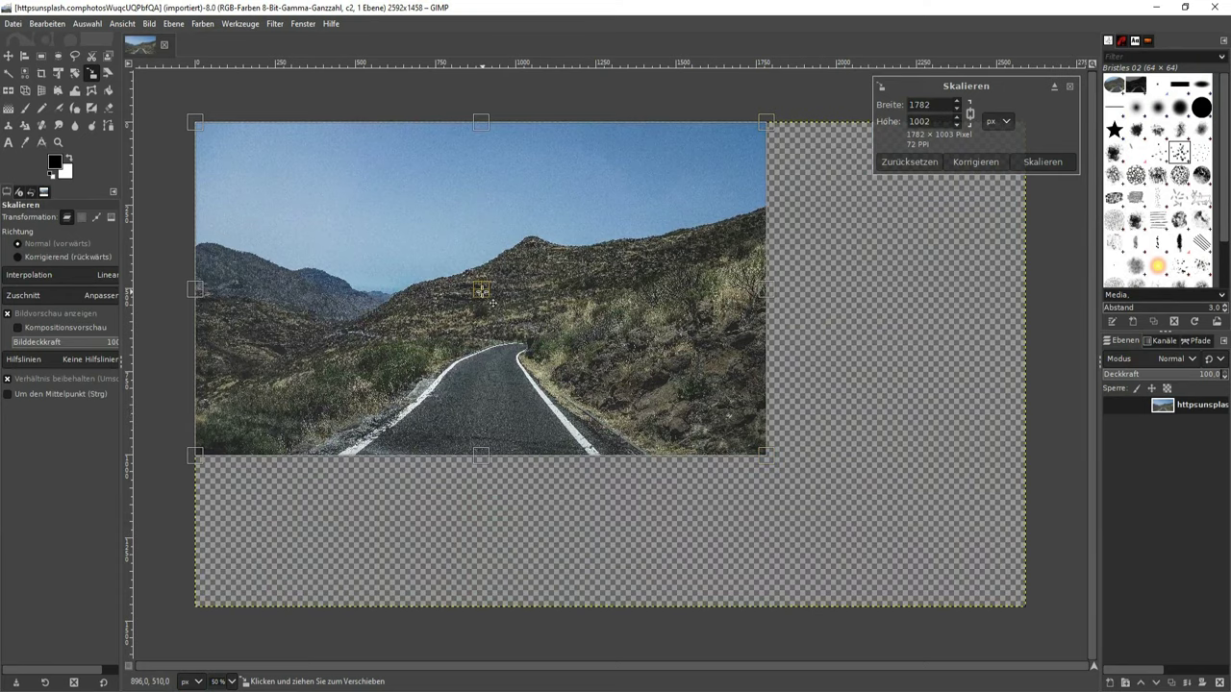
drag(494, 302, 630, 360)
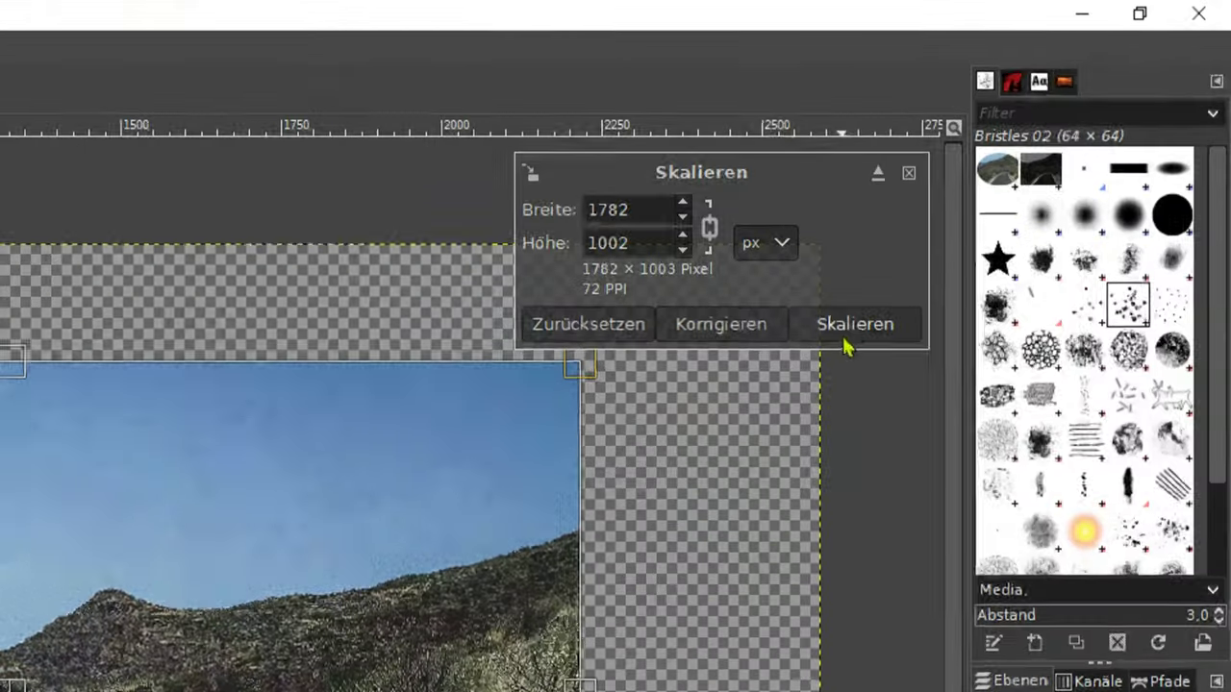
click(851, 327)
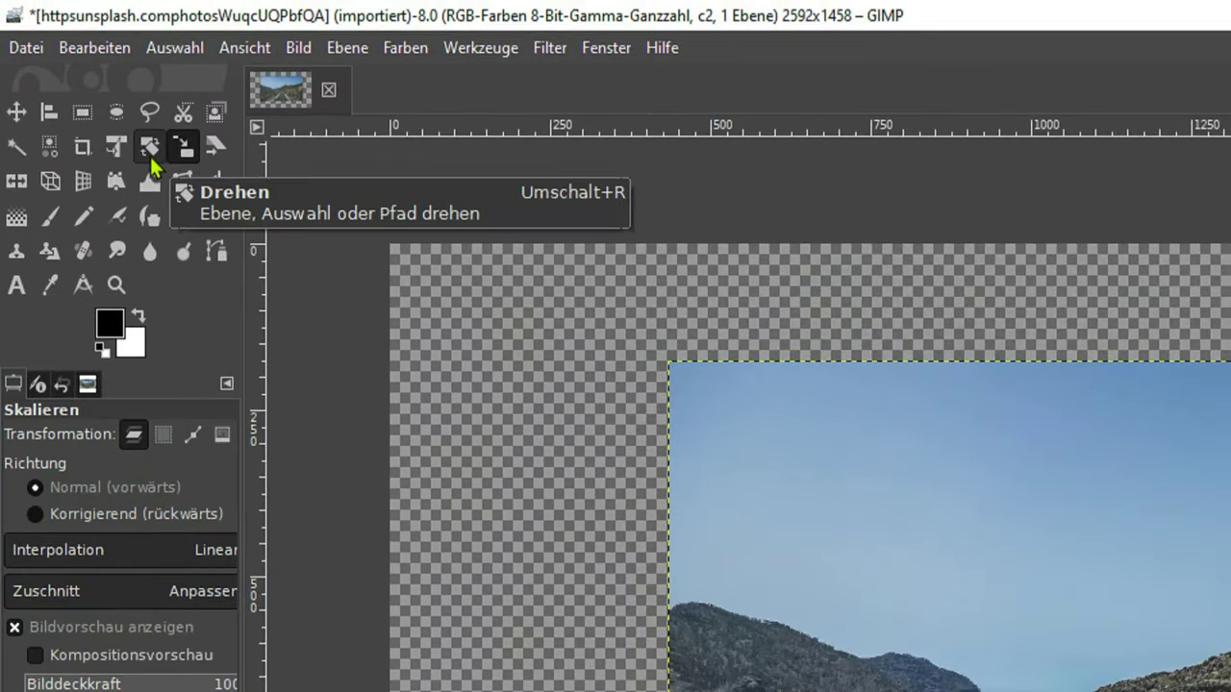
click(150, 155)
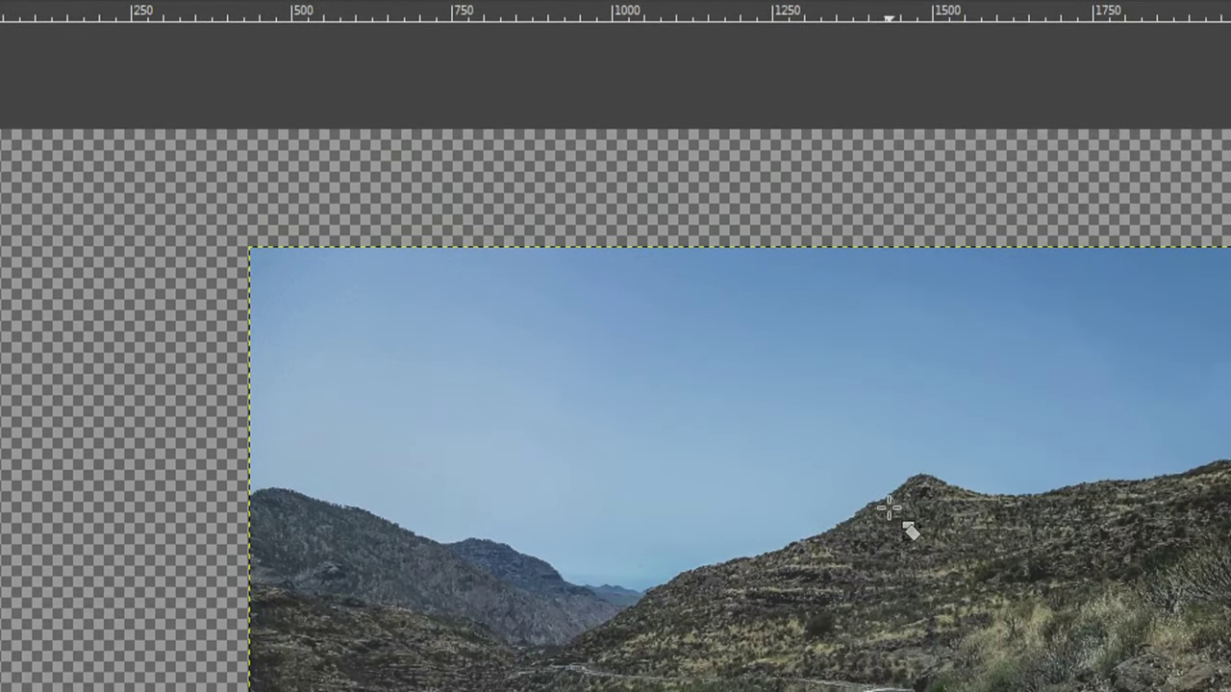
Rotate the photo layer by -10.30° around its centre.
click(885, 506)
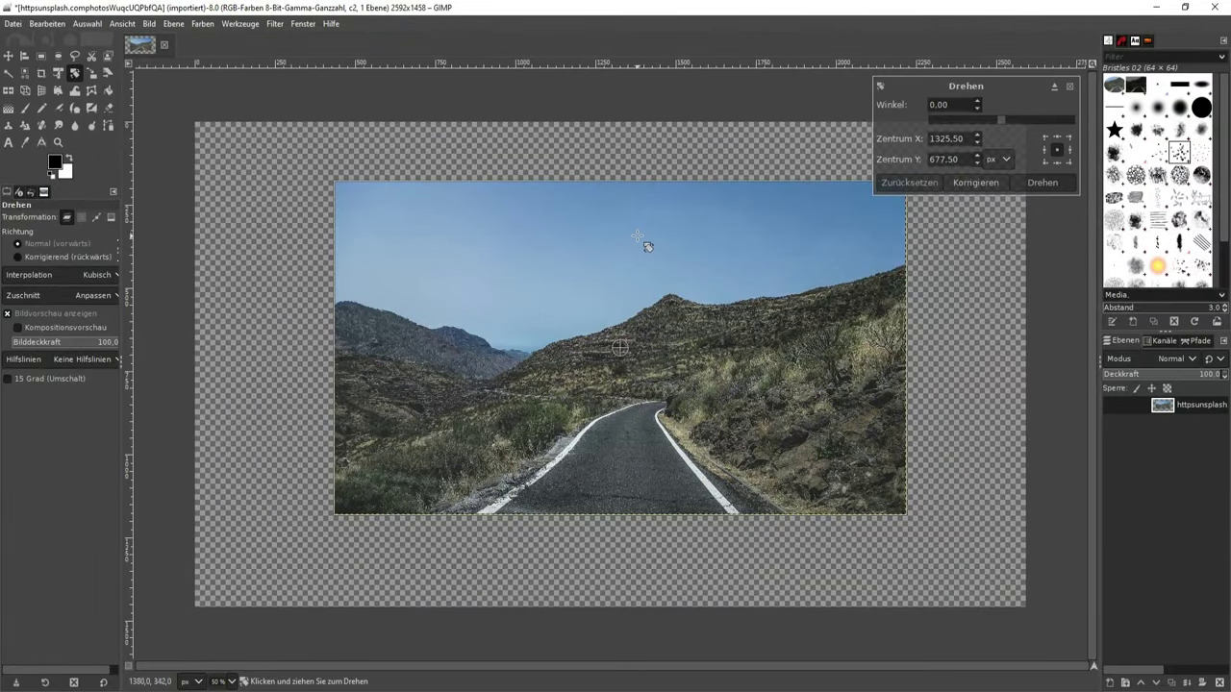
mouse_move(638, 234)
mouse_down()
mouse_move(725, 238)
mouse_move(620, 231)
mouse_up()
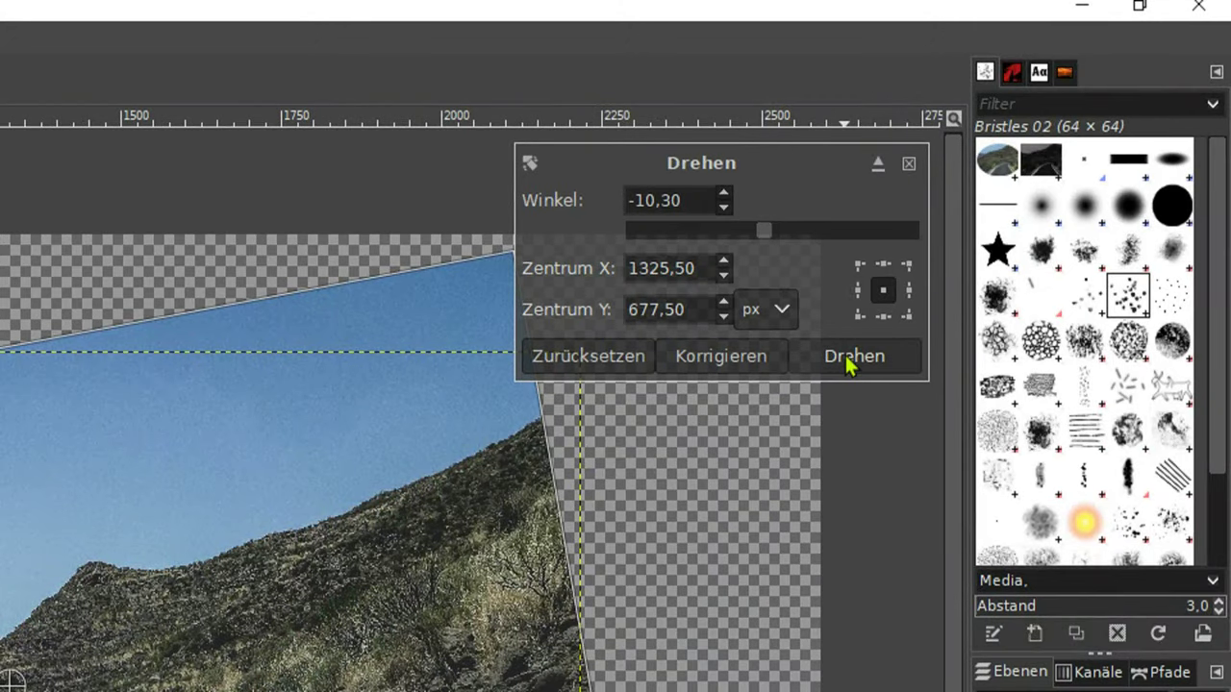
click(849, 364)
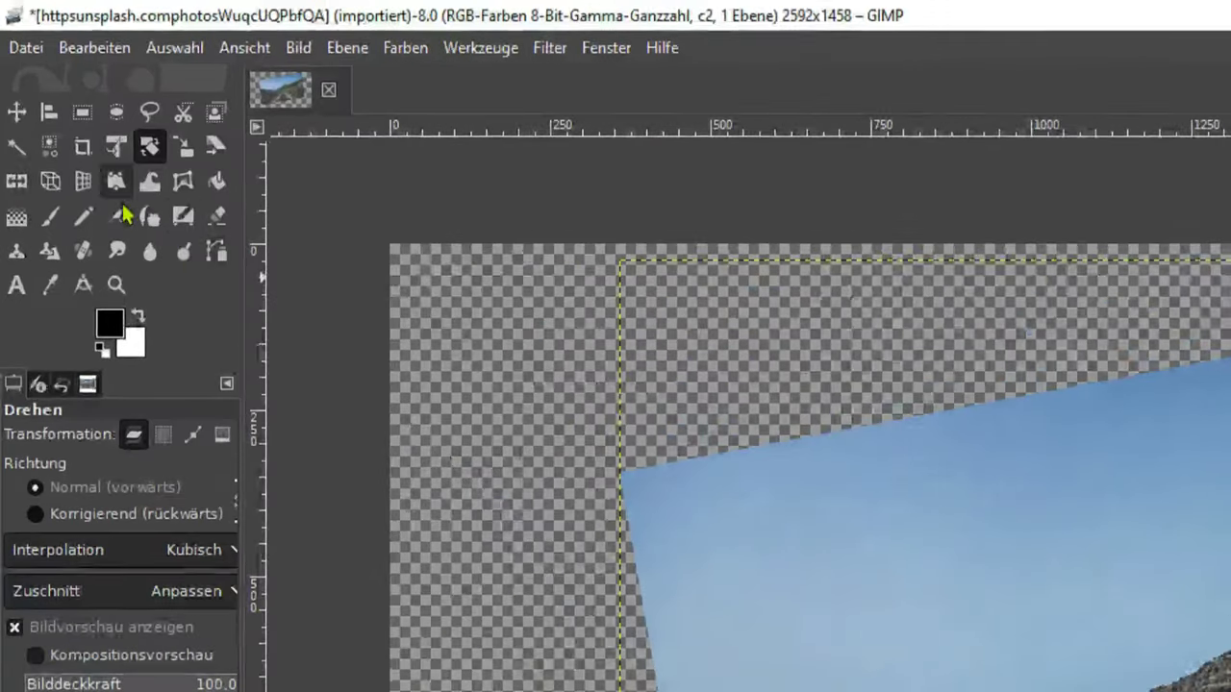
Flip the road photo vertically with the Flip tool, then flip it back upright.
click(16, 183)
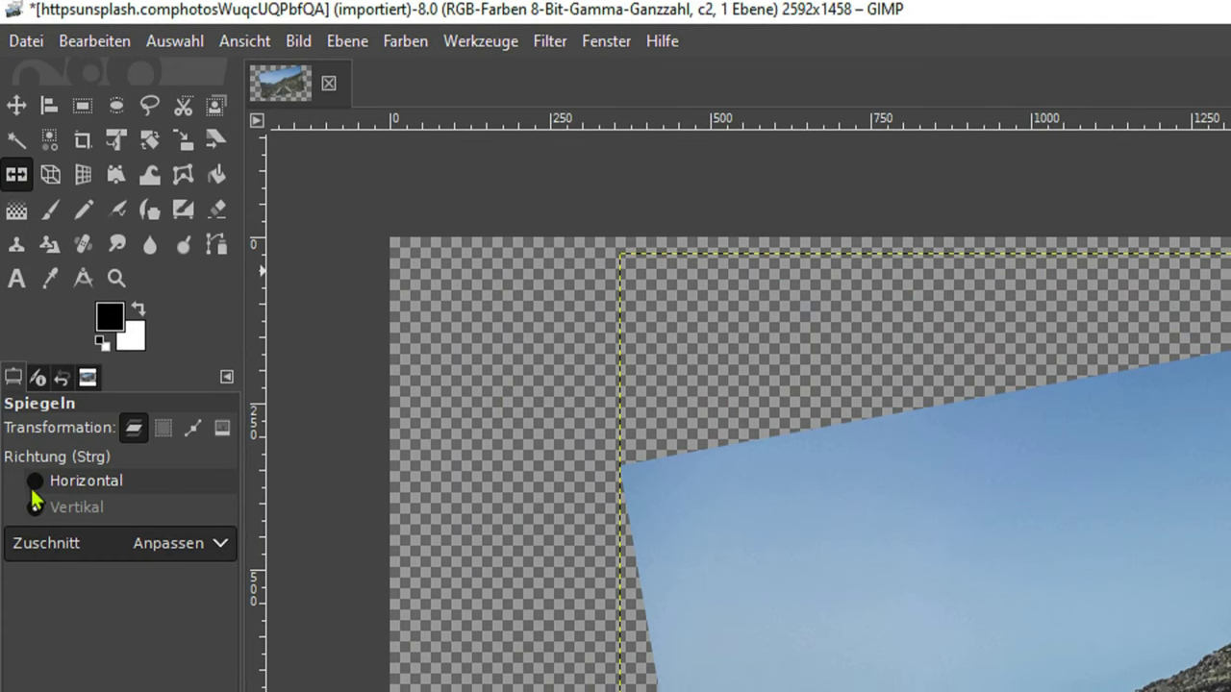
click(36, 508)
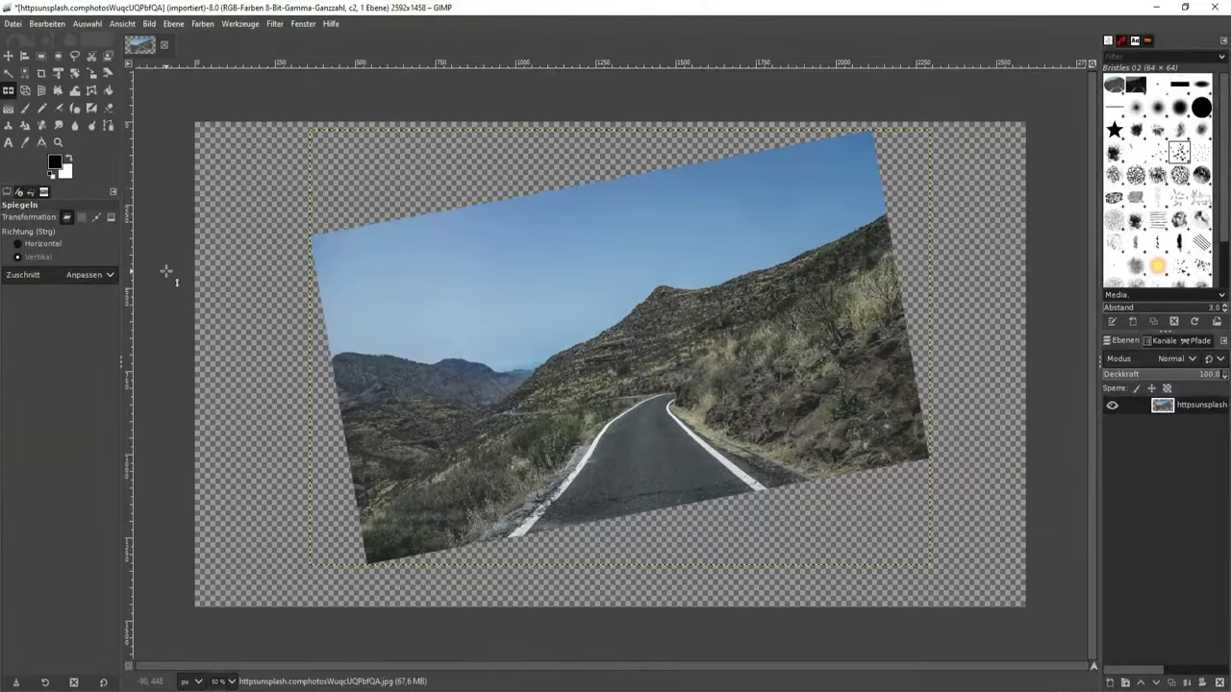
click(649, 352)
click(651, 352)
Undo the flips and earlier transformations to restore the full-size road photo.
key(ctrl+z)
key(ctrl+z)
key(ctrl+z)
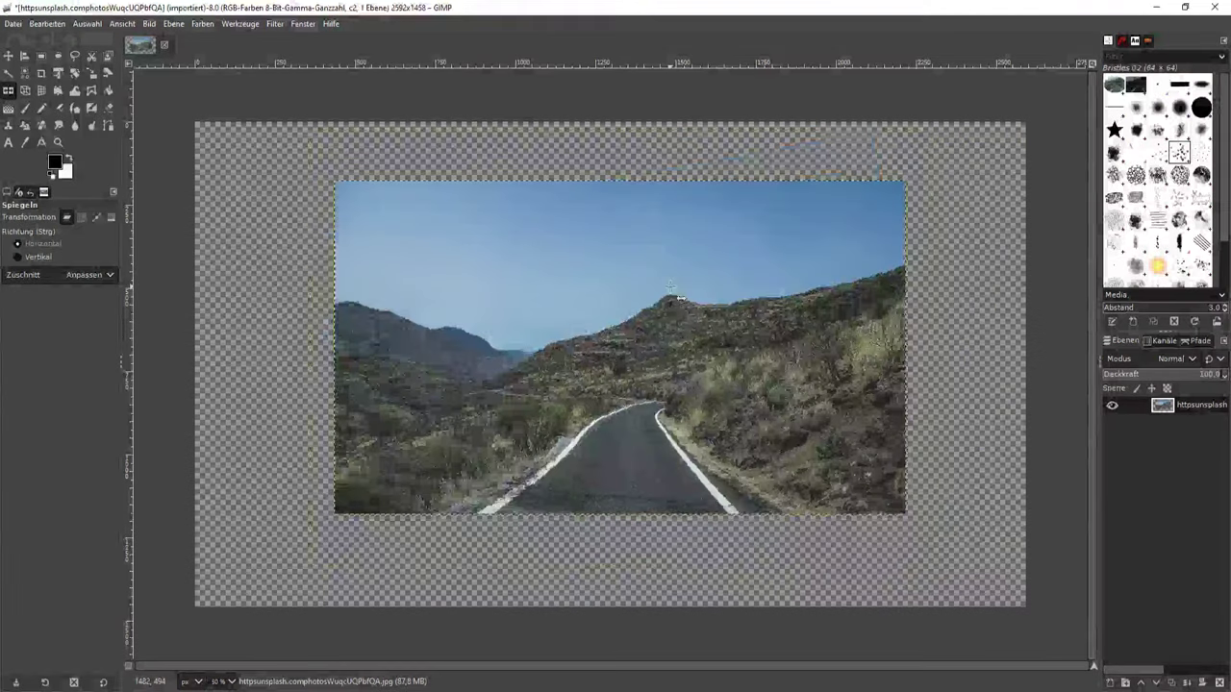
key(ctrl+z)
key(ctrl)
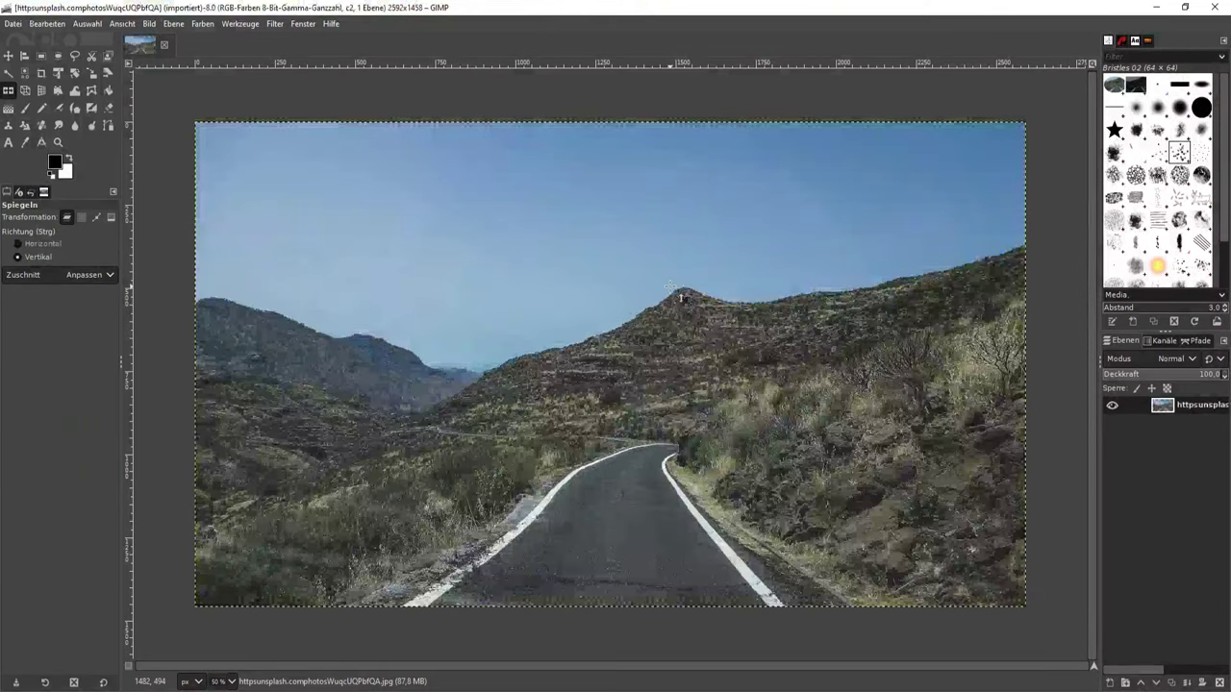
Switch back to the Move tool to work with the Palmen.JPG layer.
click(8, 55)
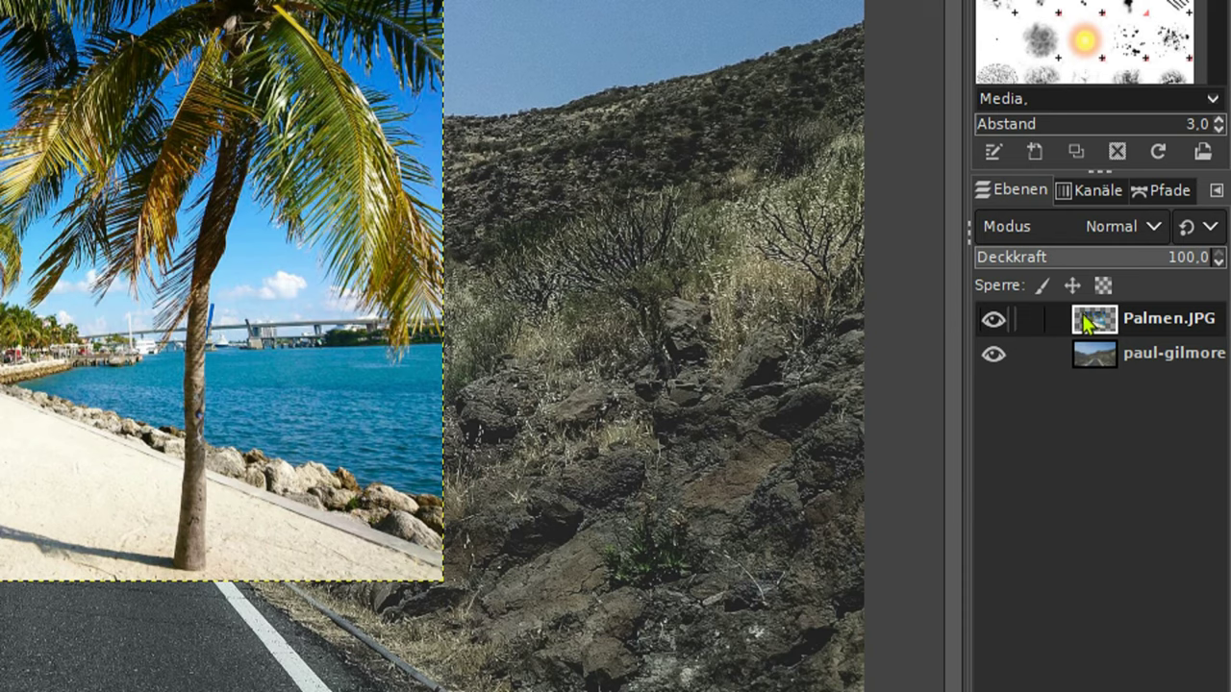
Keep Palmen.JPG above the paul-gilmore road layer and hide the road layer.
drag(1087, 324, 1093, 398)
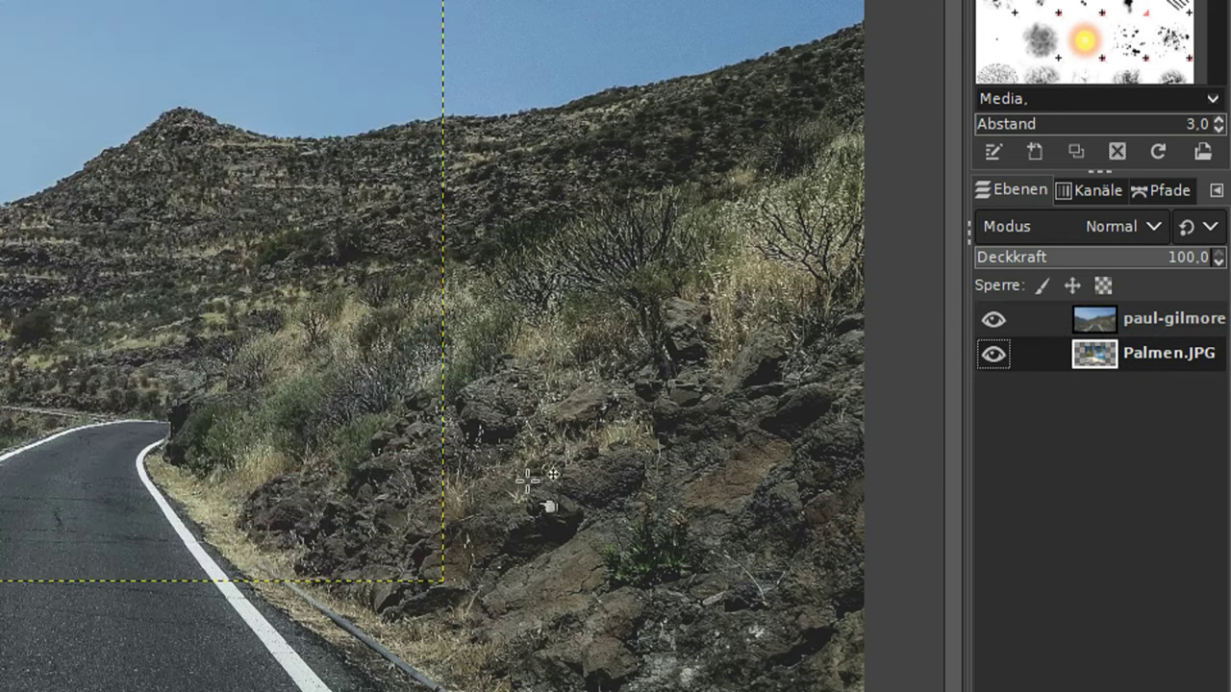
click(1091, 323)
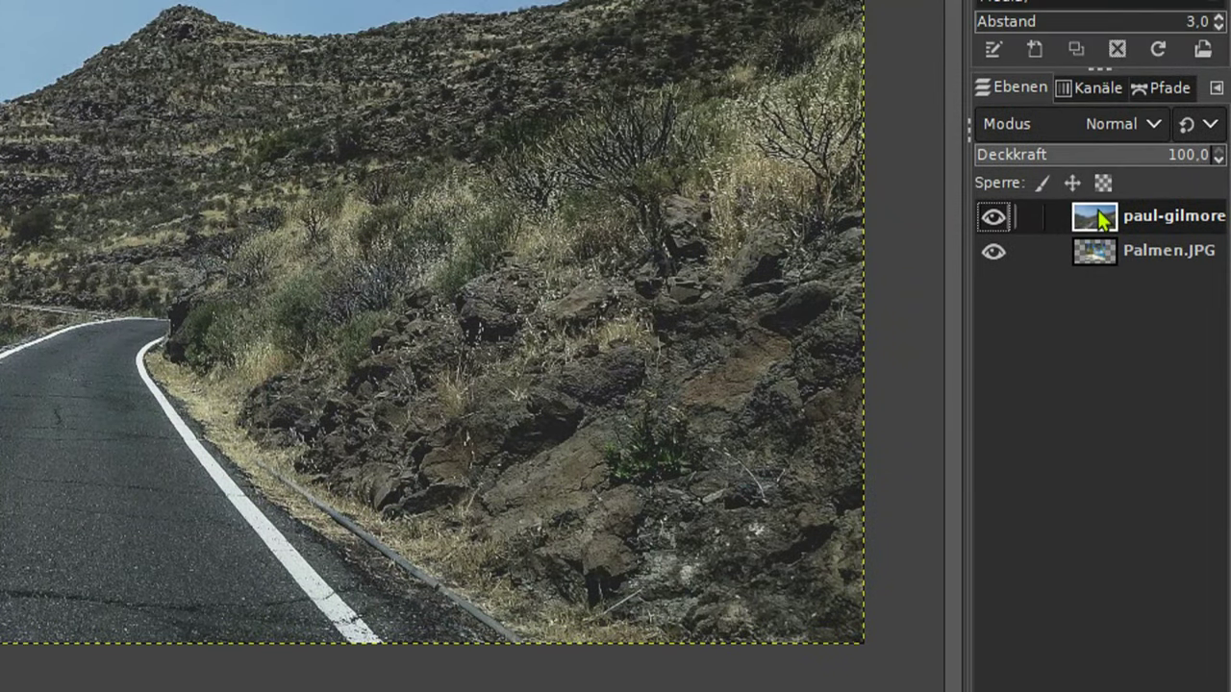
drag(1102, 250, 1126, 219)
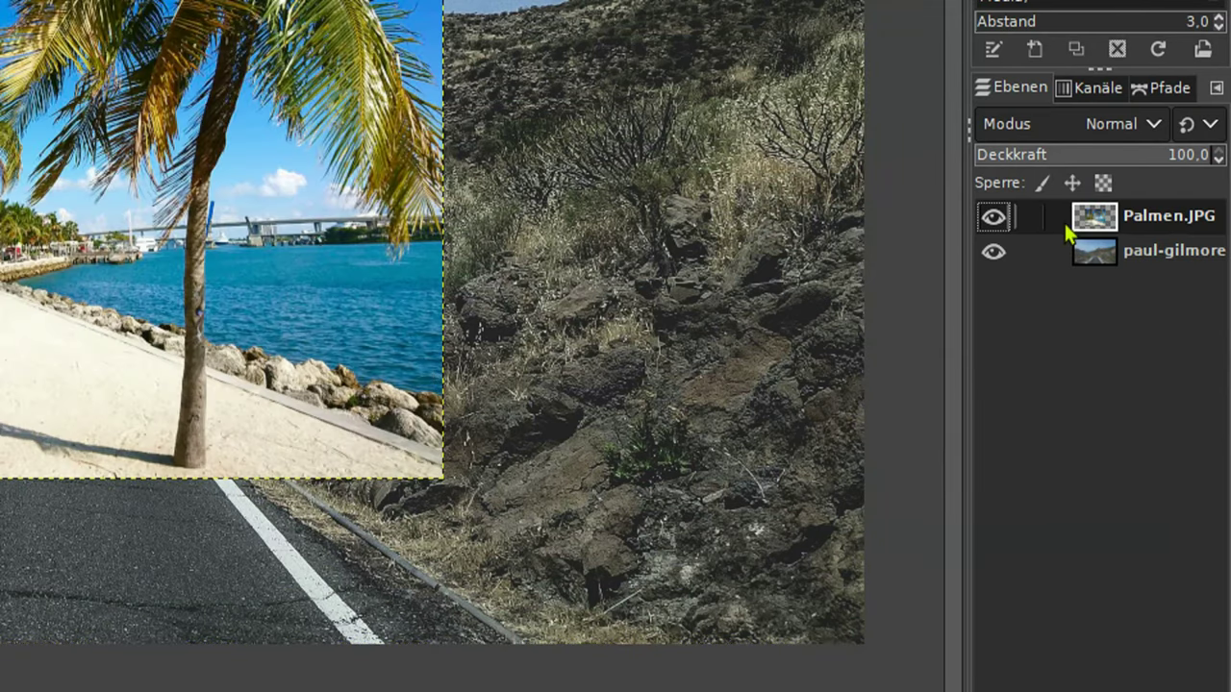
click(992, 222)
click(992, 221)
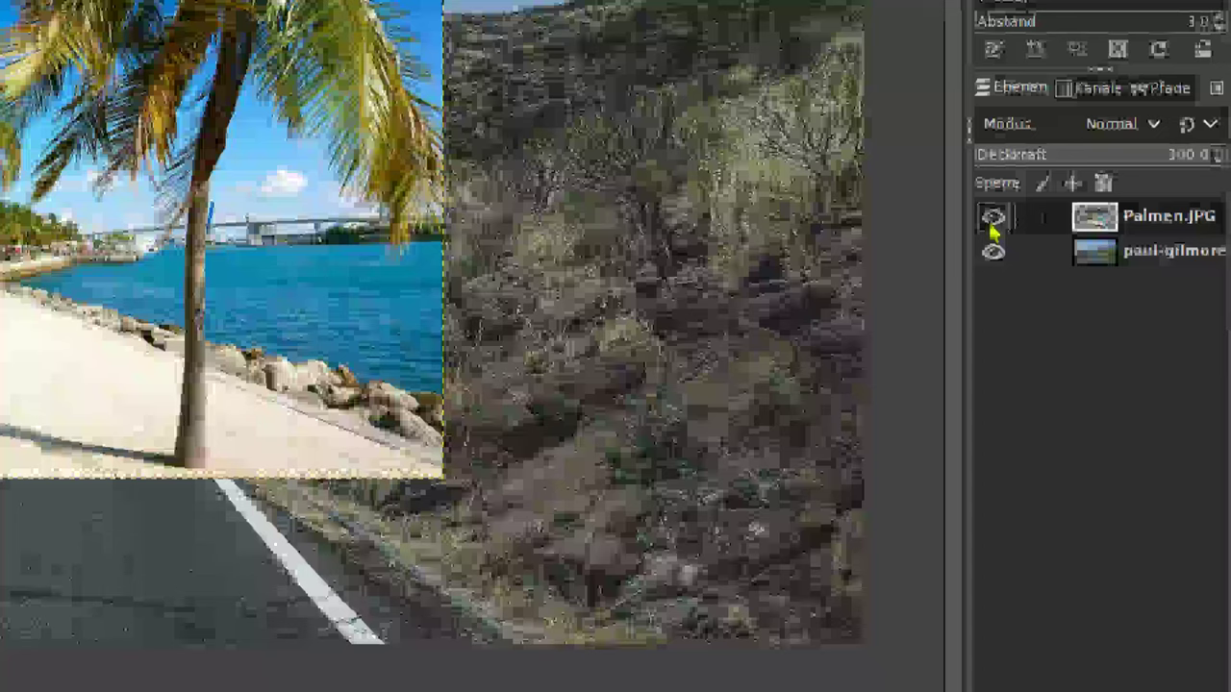
click(994, 252)
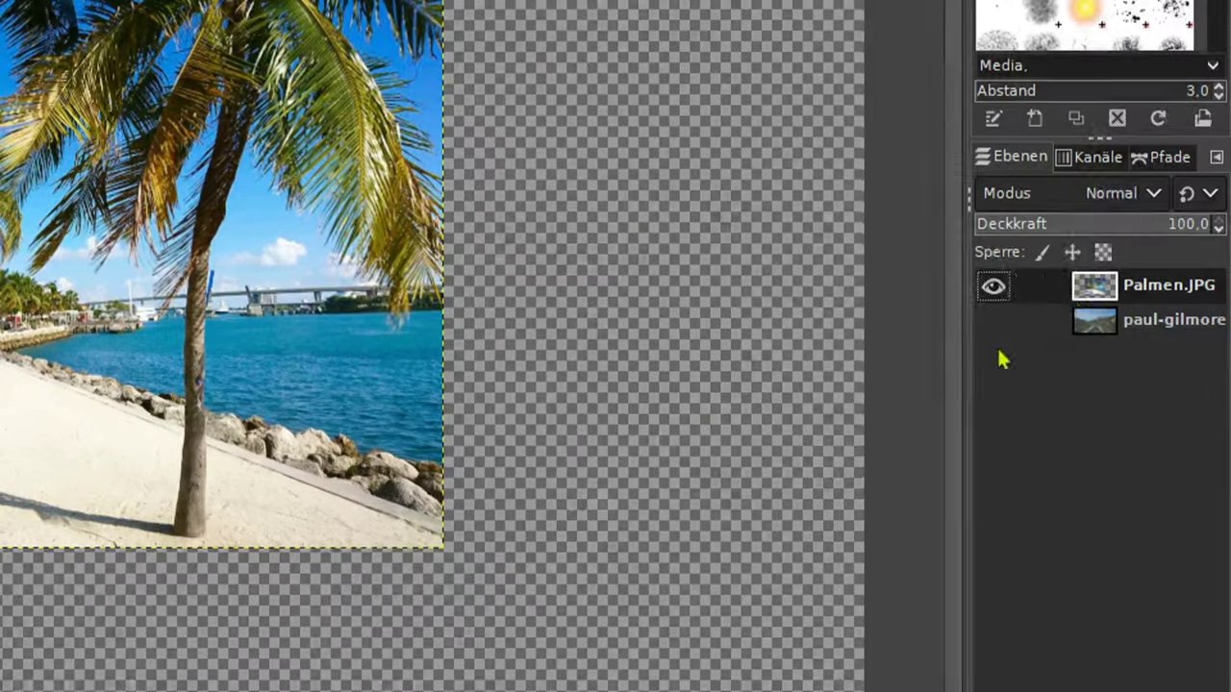
right_click(1096, 289)
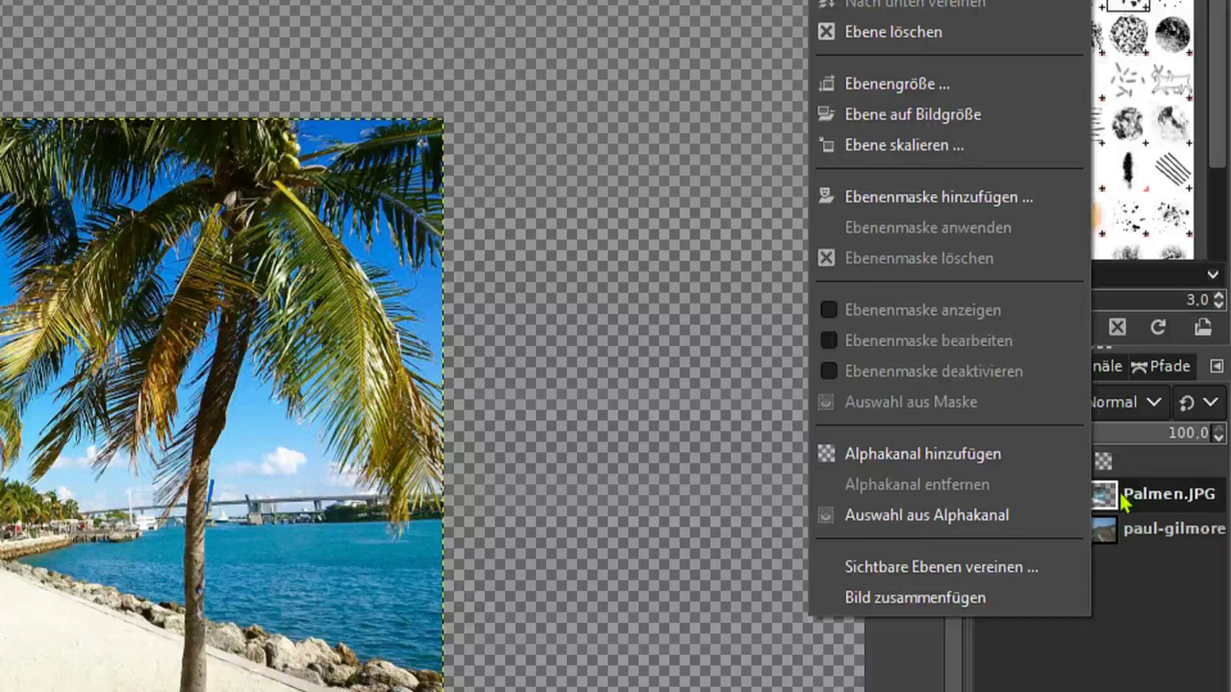
key(Escape)
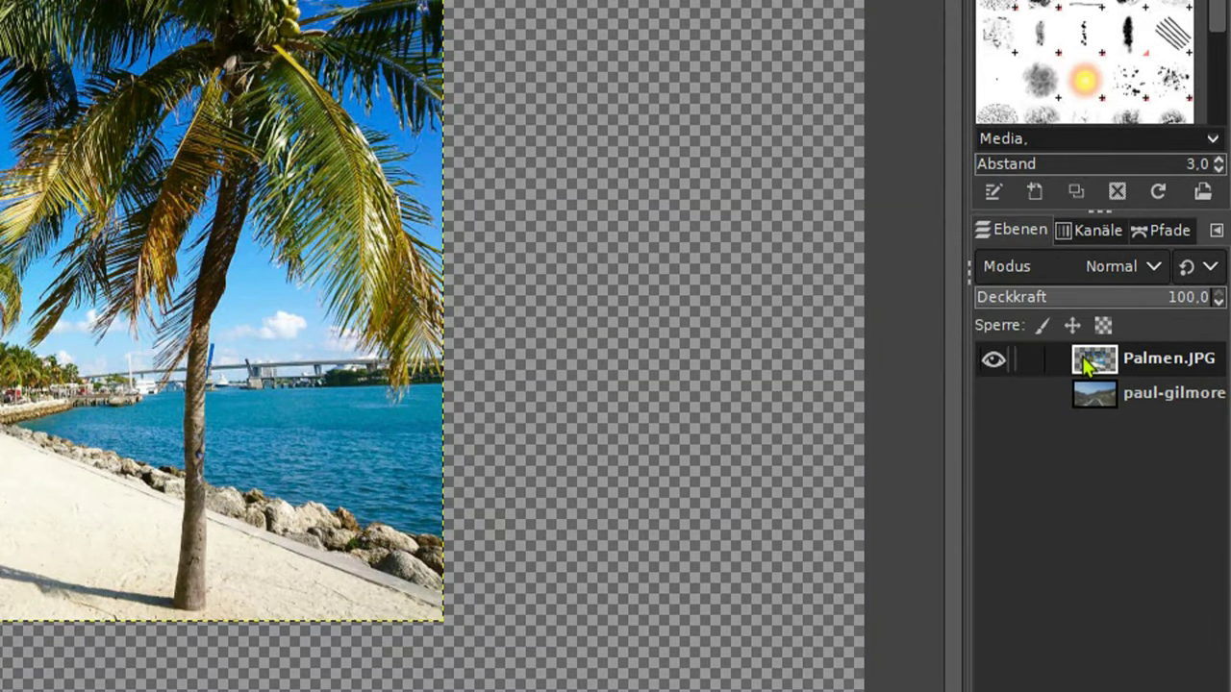
right_click(1085, 361)
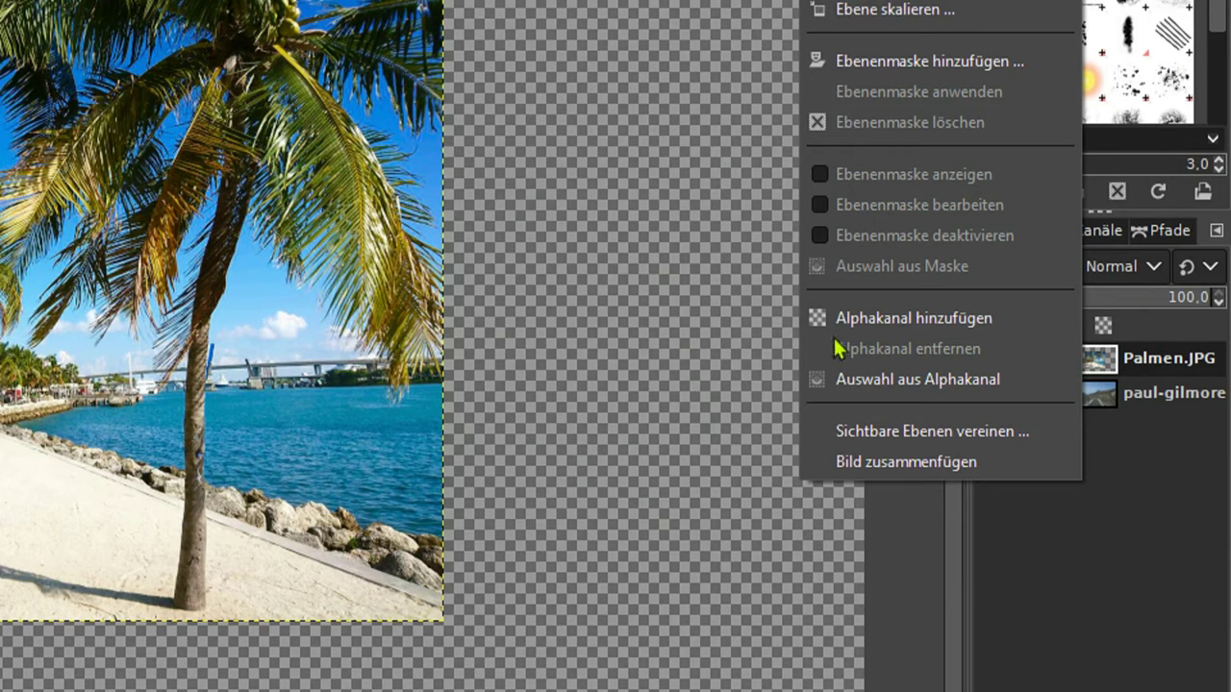
click(1102, 364)
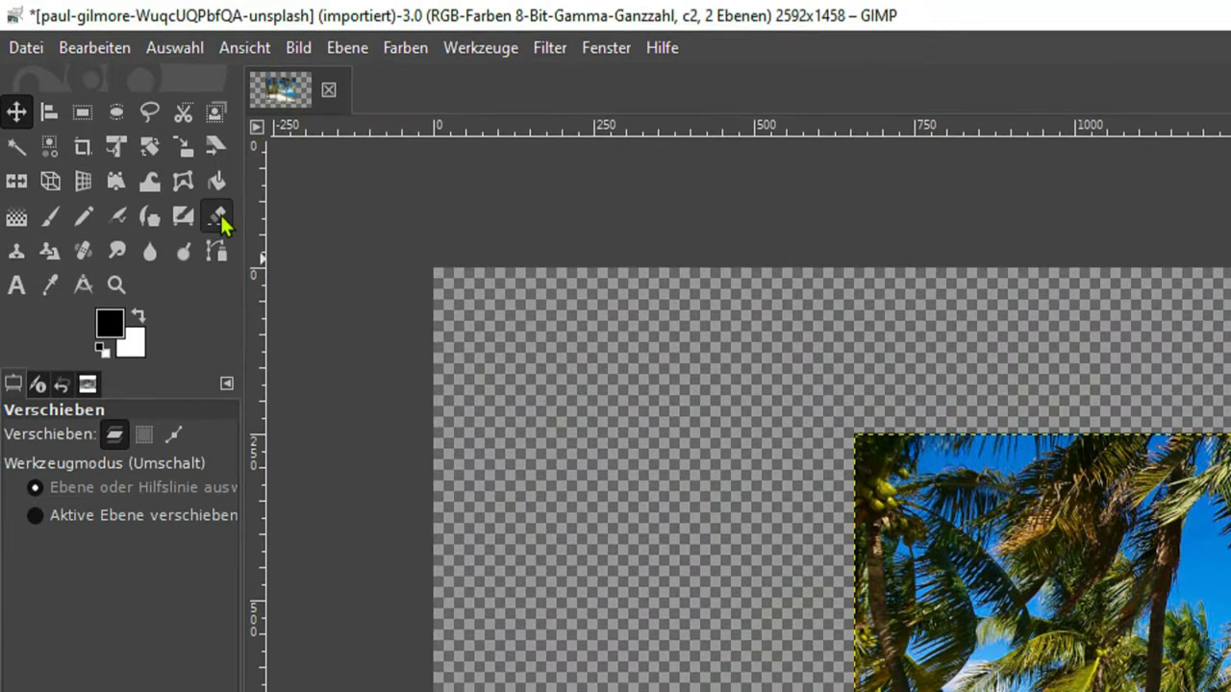
Test an eraser stroke across the palm photo and undo it.
click(217, 222)
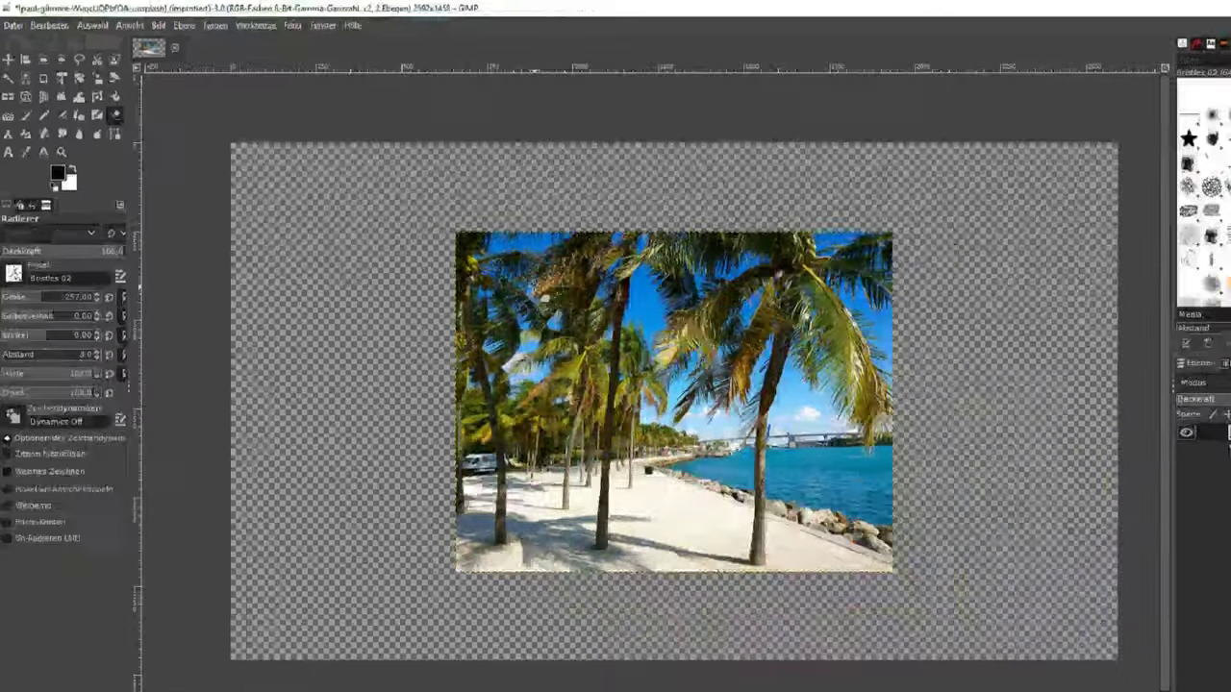
mouse_move(568, 394)
mouse_down()
mouse_move(644, 367)
mouse_move(600, 389)
mouse_up()
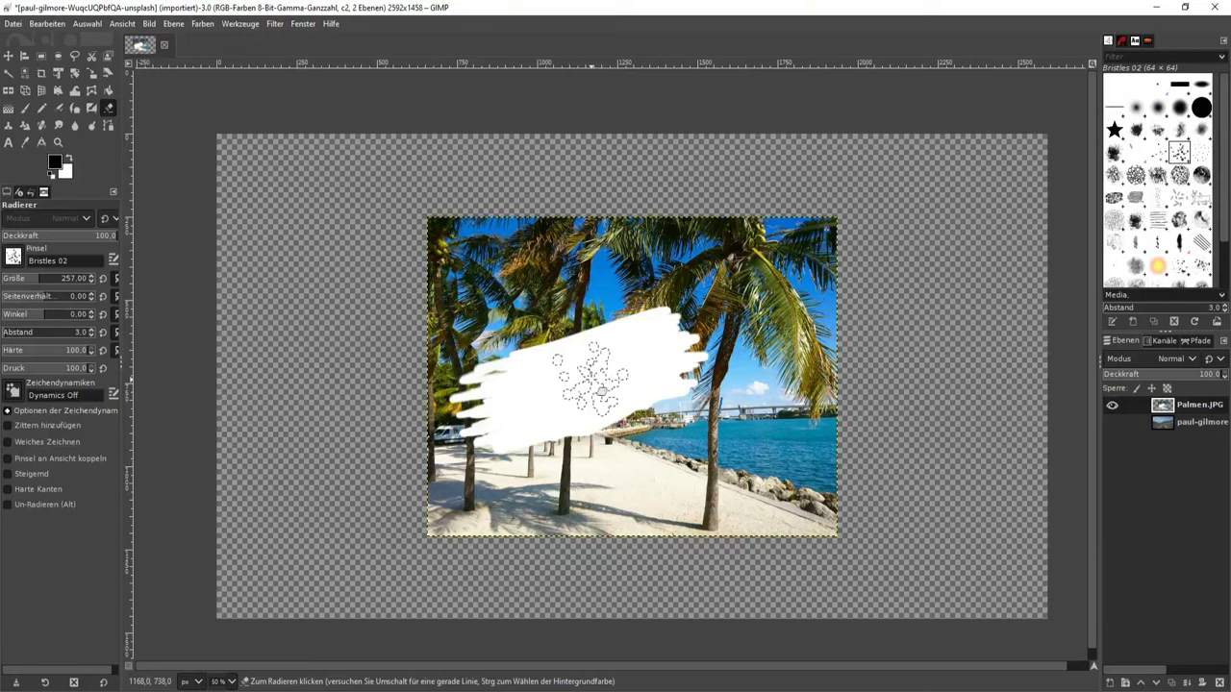
key(ctrl+z)
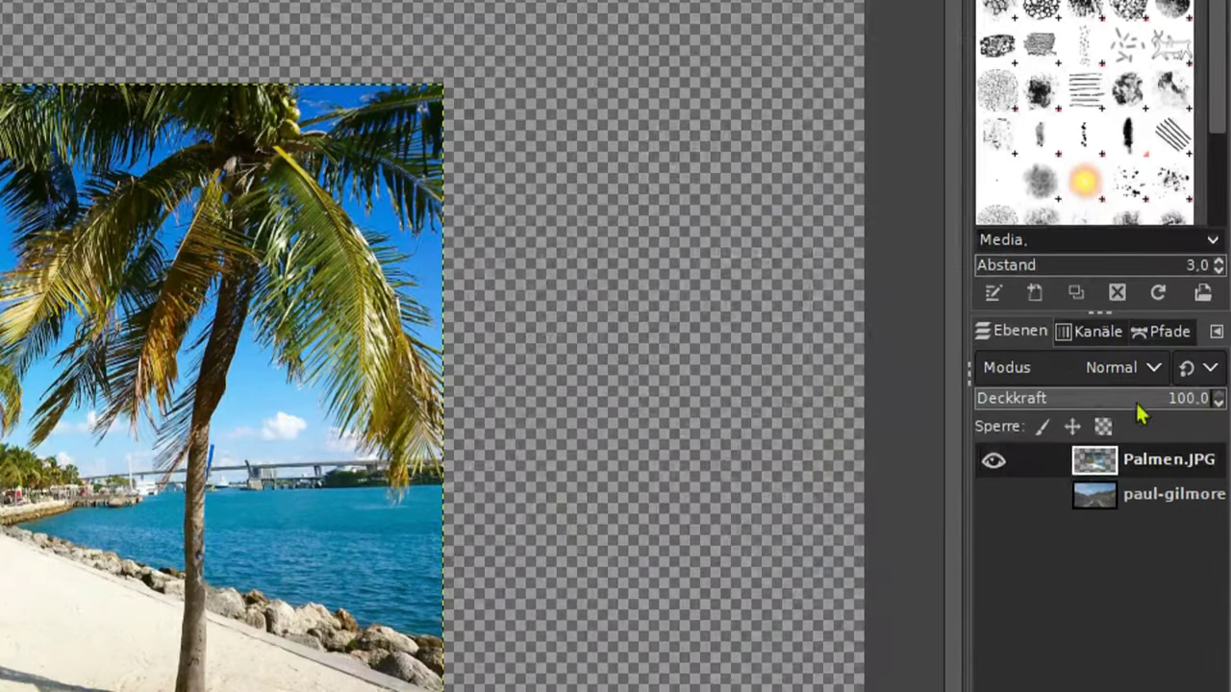
Add an alpha channel to Palmen.JPG, erase its middle to transparency, then undo.
right_click(1087, 466)
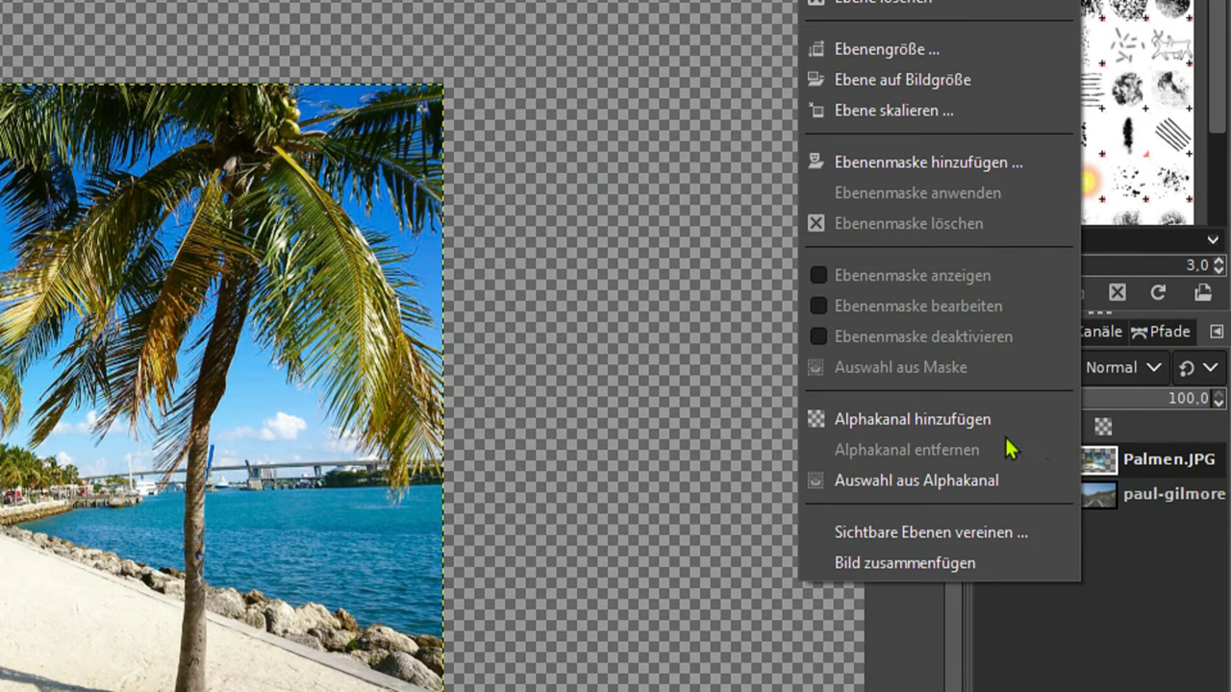
click(931, 419)
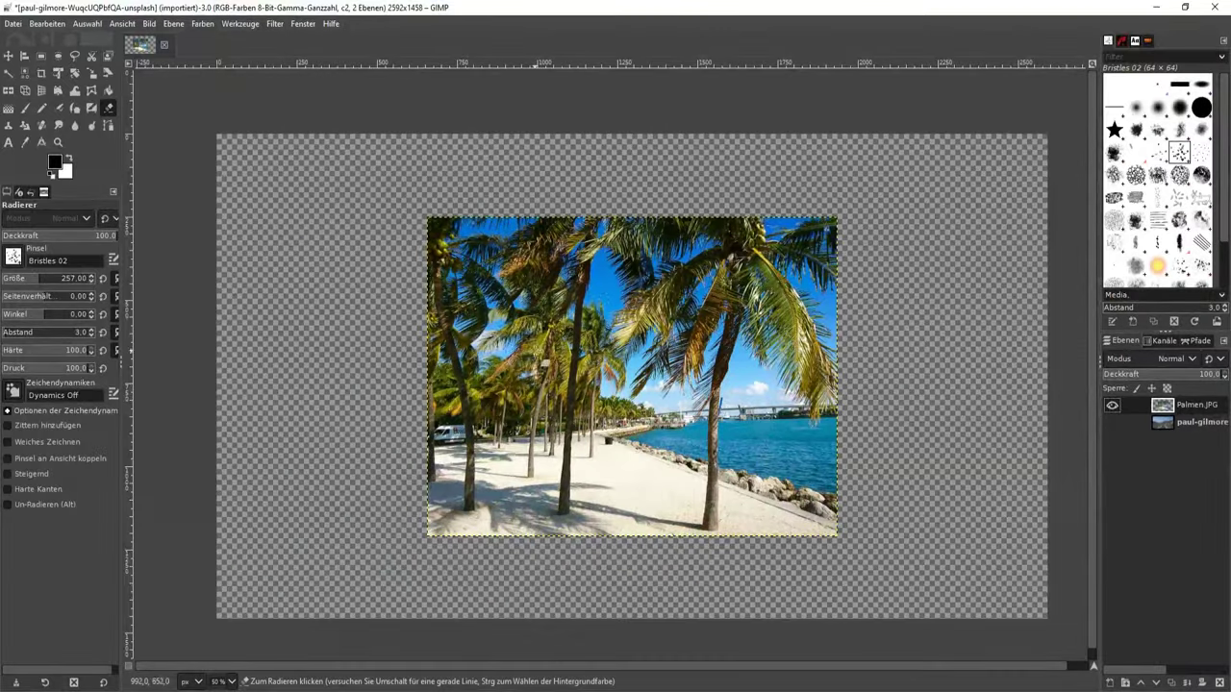
drag(625, 318, 640, 418)
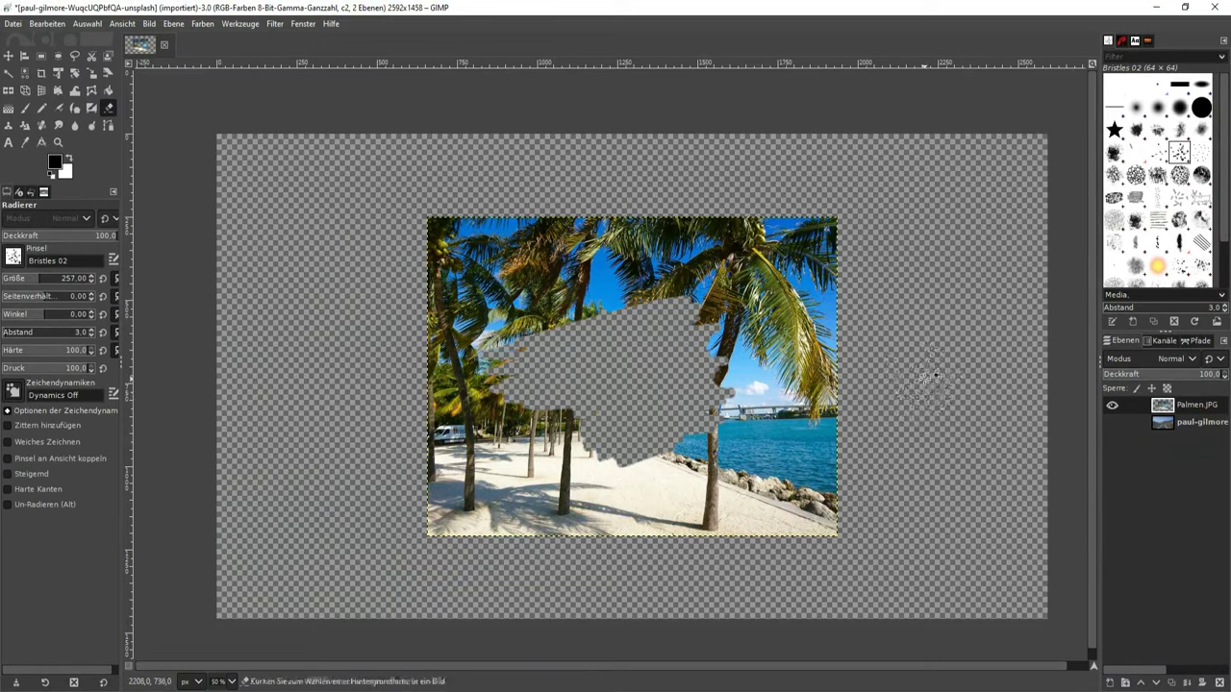
key(ctrl+z)
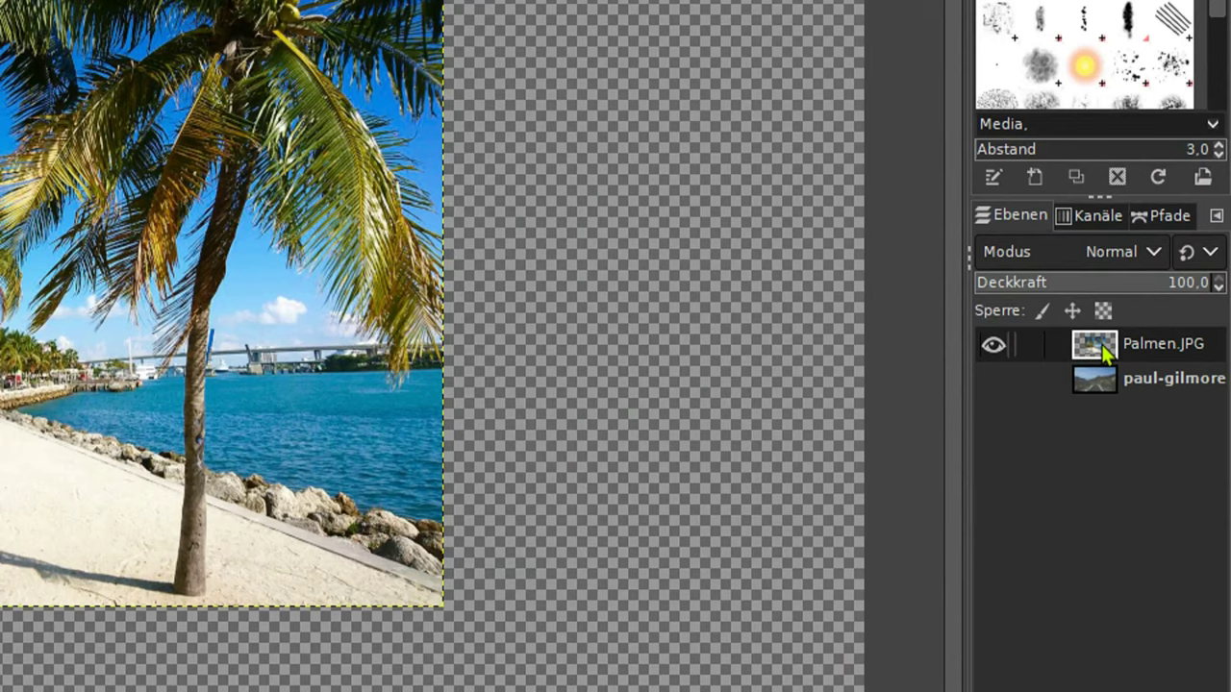
Delete the Palmen.JPG layer and make the mountain road layer visible again.
right_click(1104, 354)
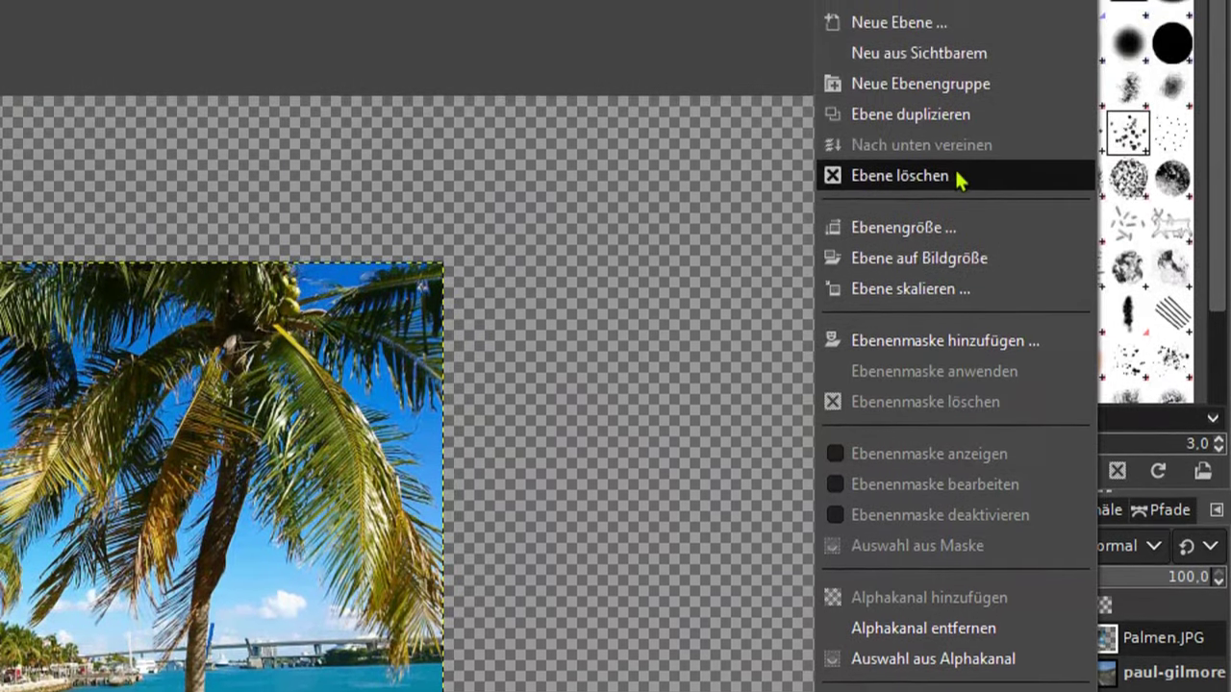
click(958, 176)
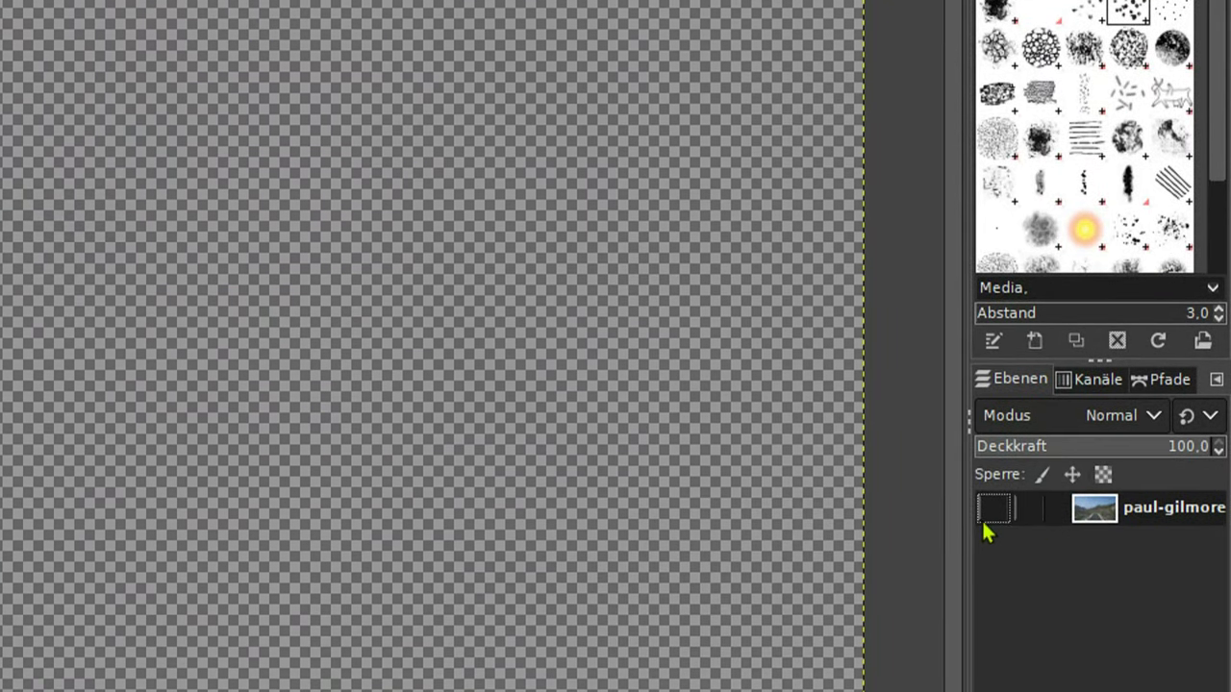
click(992, 510)
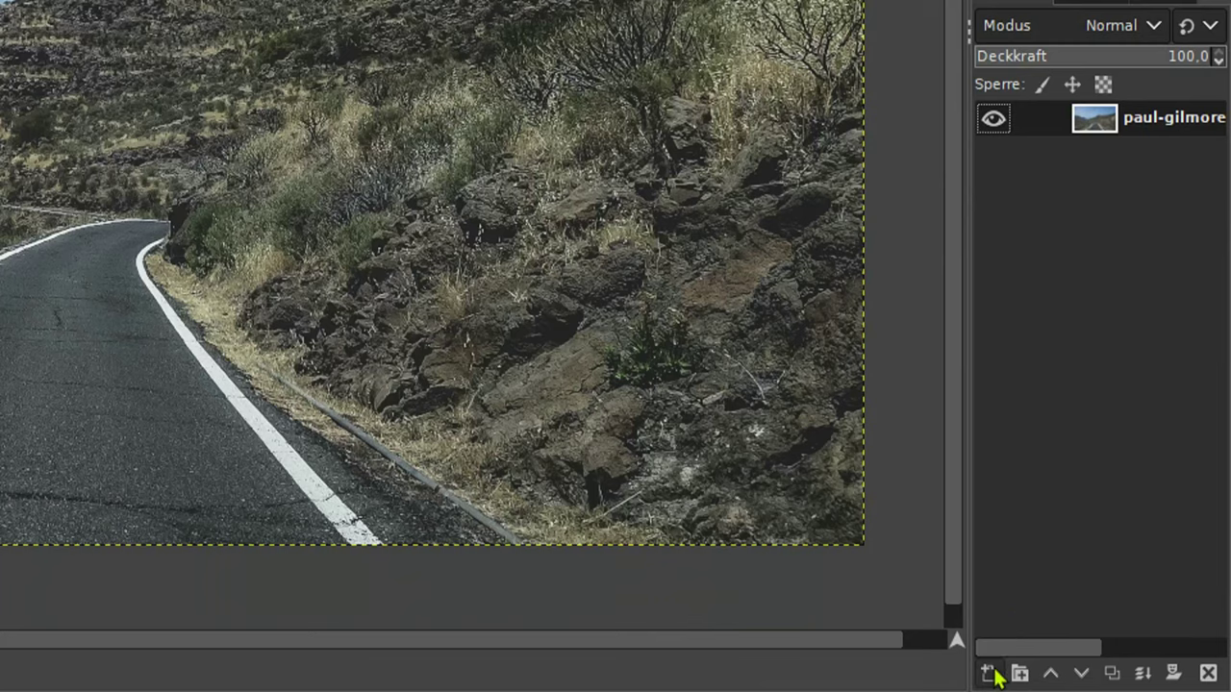
Create a new foreground-colour (black) layer named Ebene and select it.
click(991, 675)
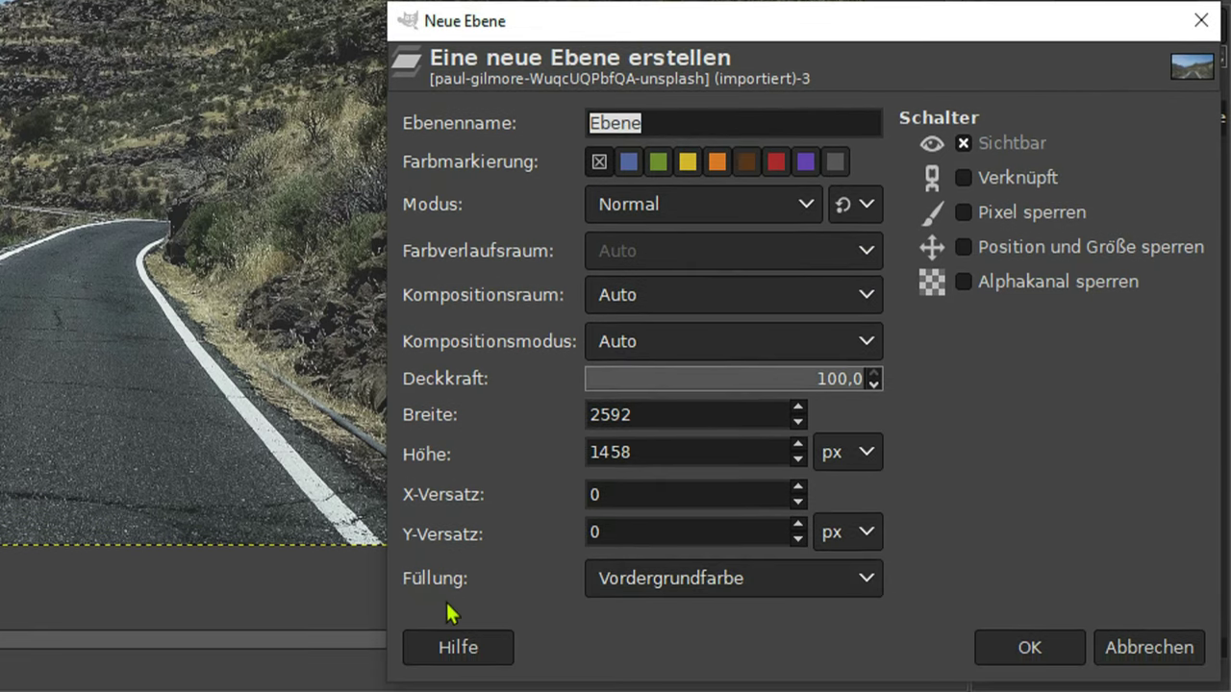
click(743, 587)
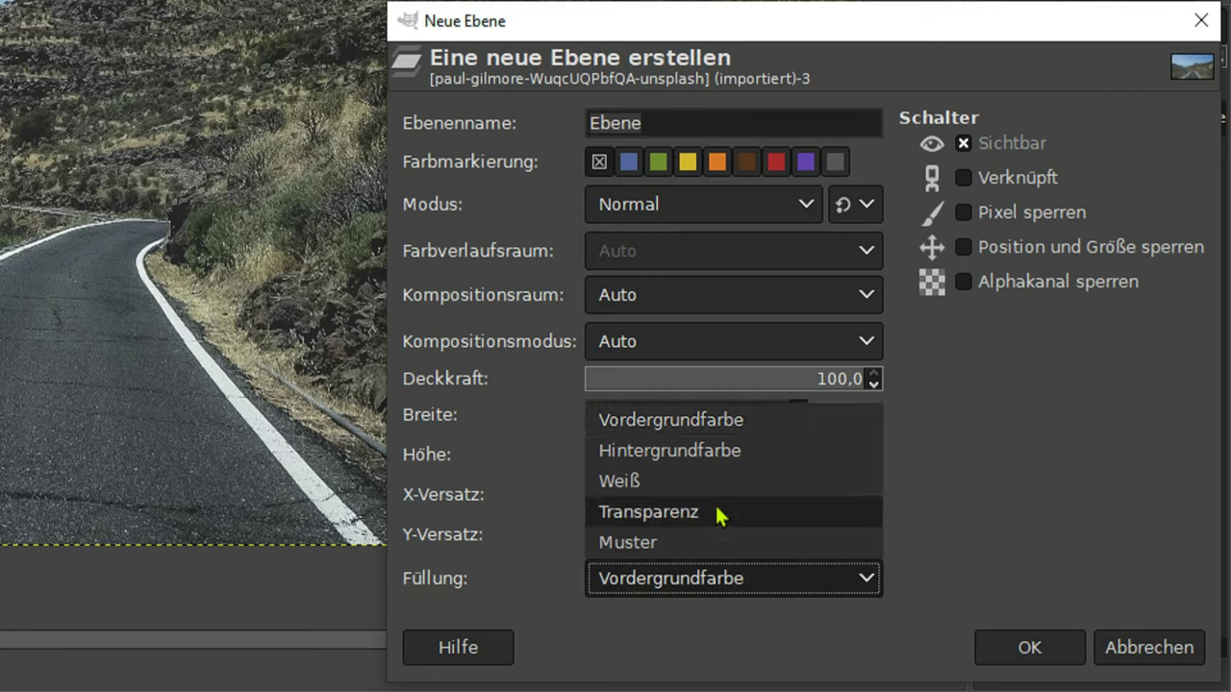
click(736, 598)
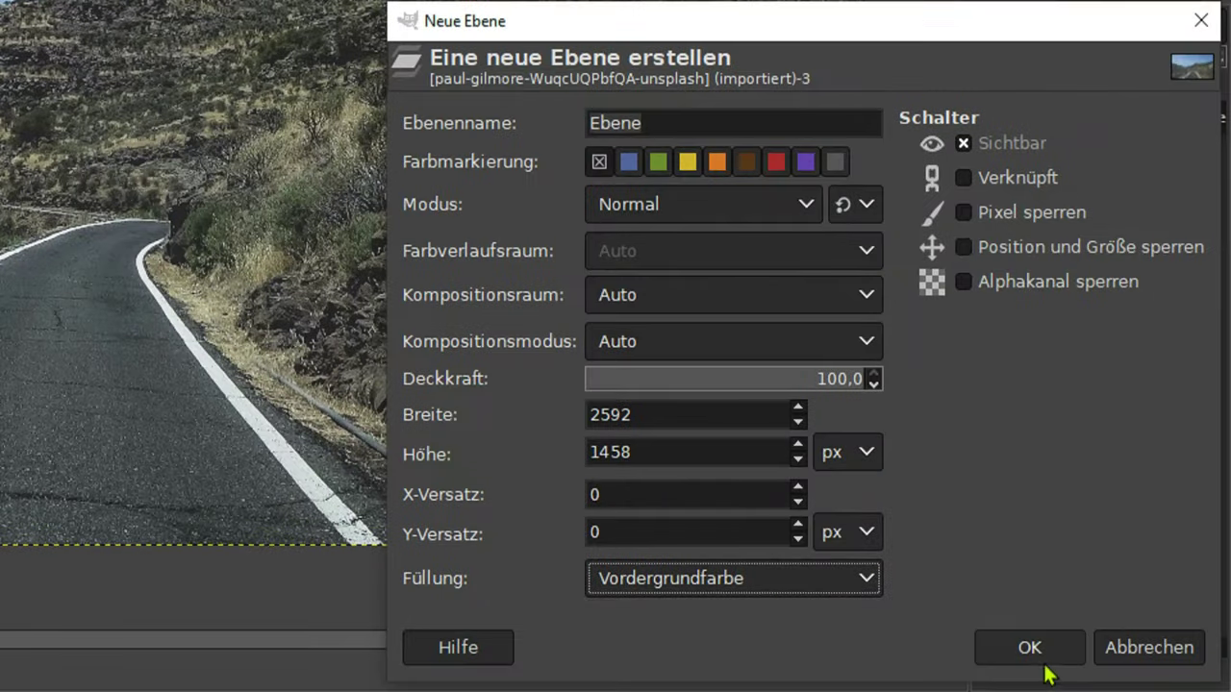
click(1037, 660)
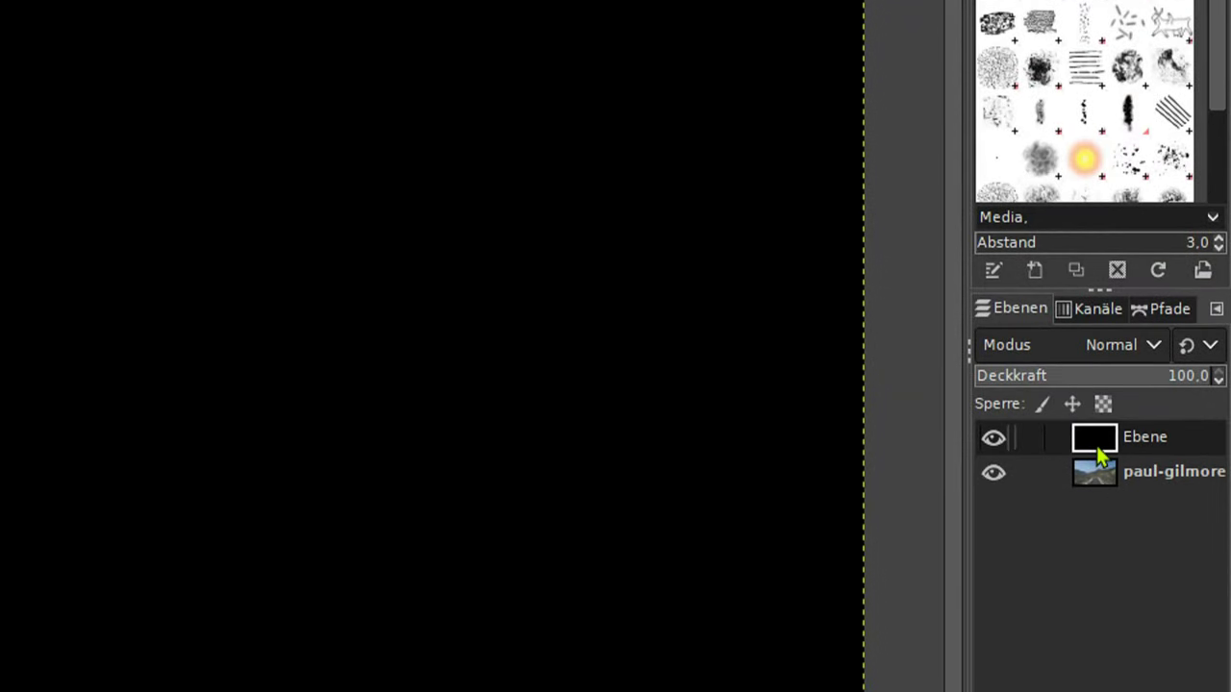
click(1095, 470)
click(1095, 439)
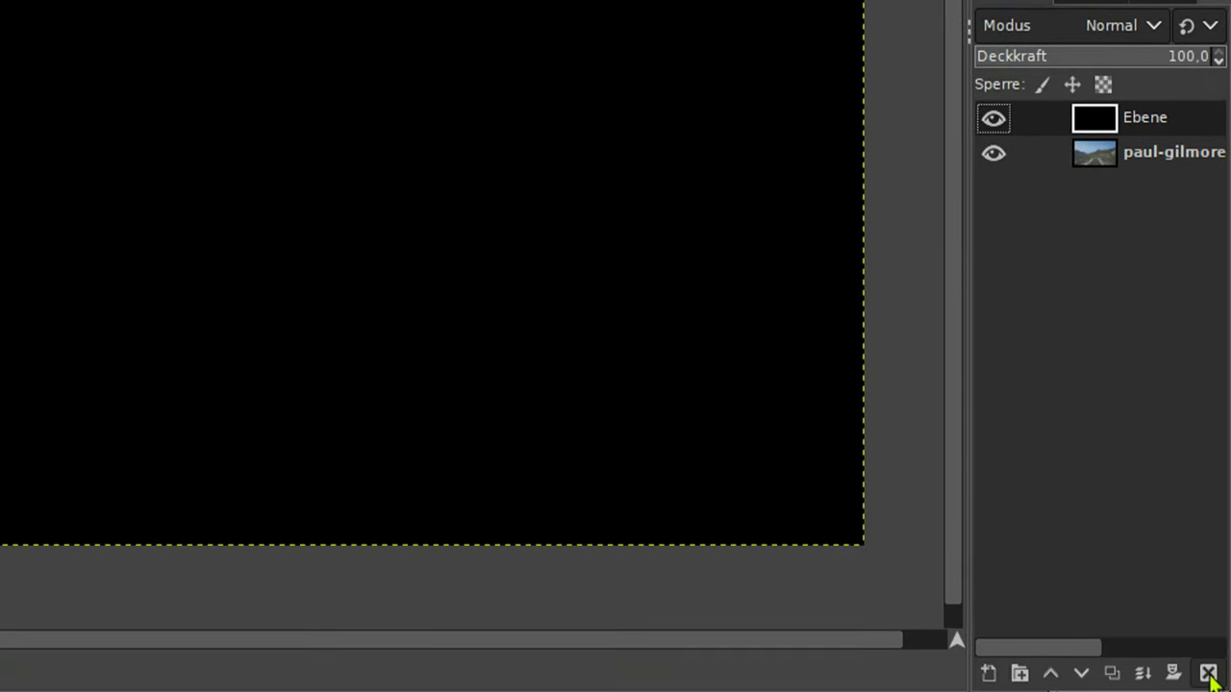
Delete the black Ebene layer from the Layers panel.
click(1208, 673)
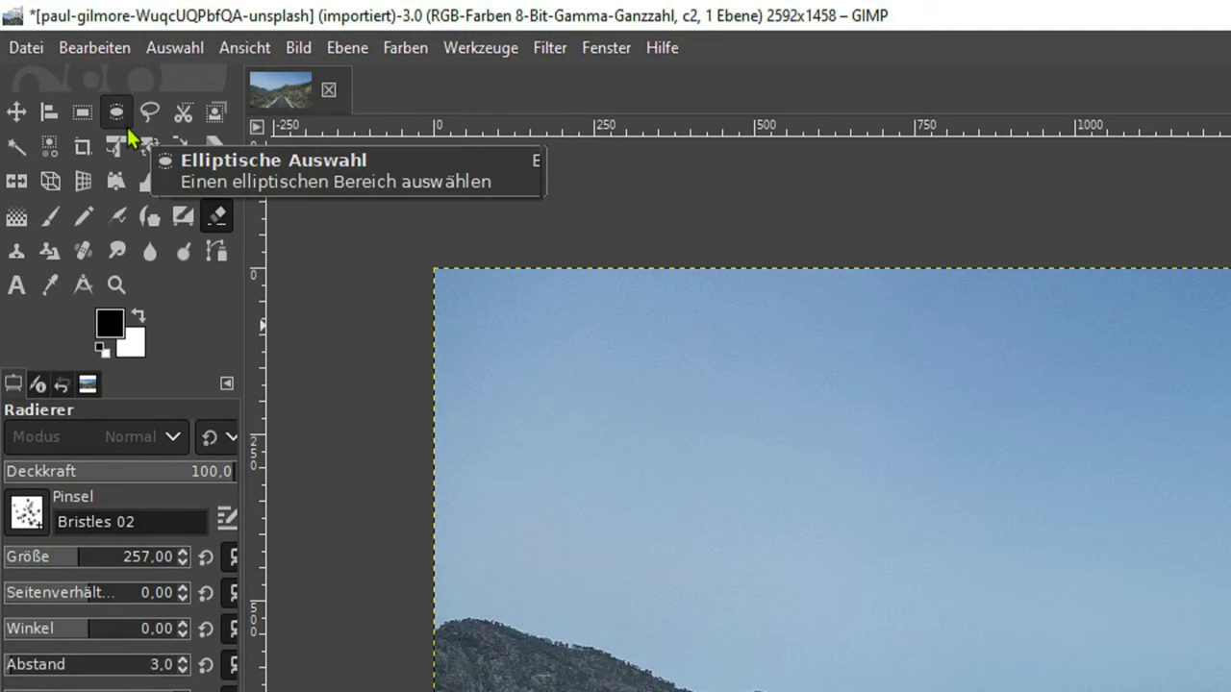
Cut an elliptical area from the middle of the road photo, then undo it.
key(m)
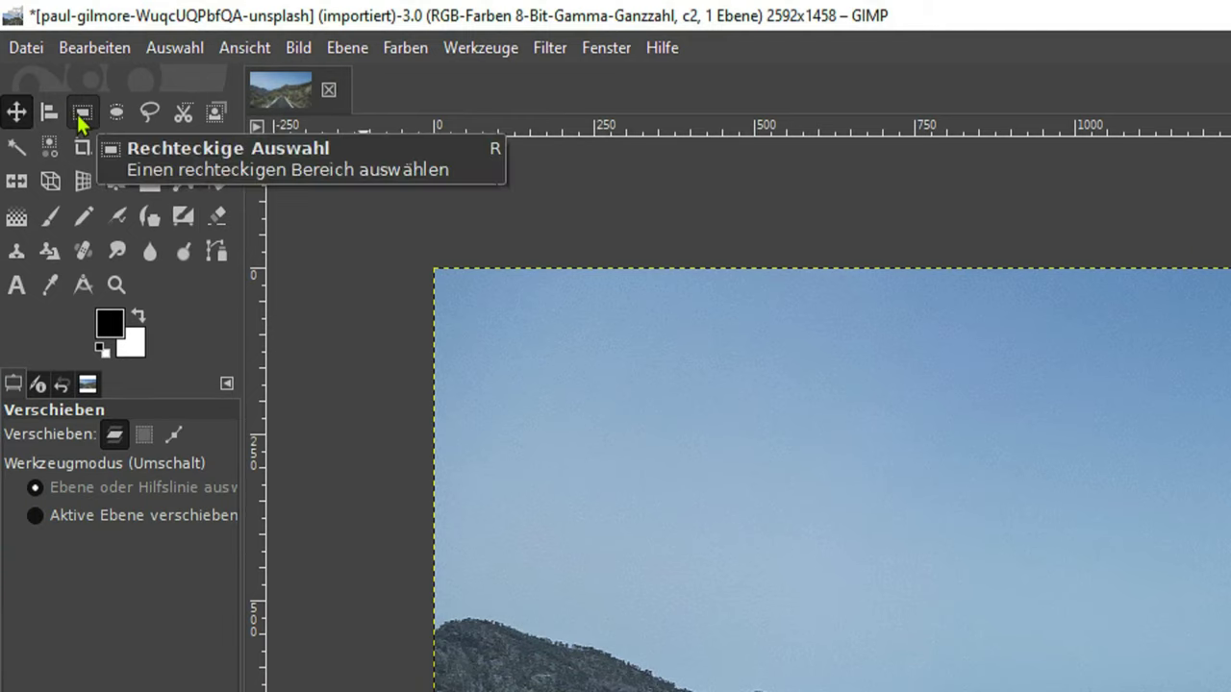
click(82, 114)
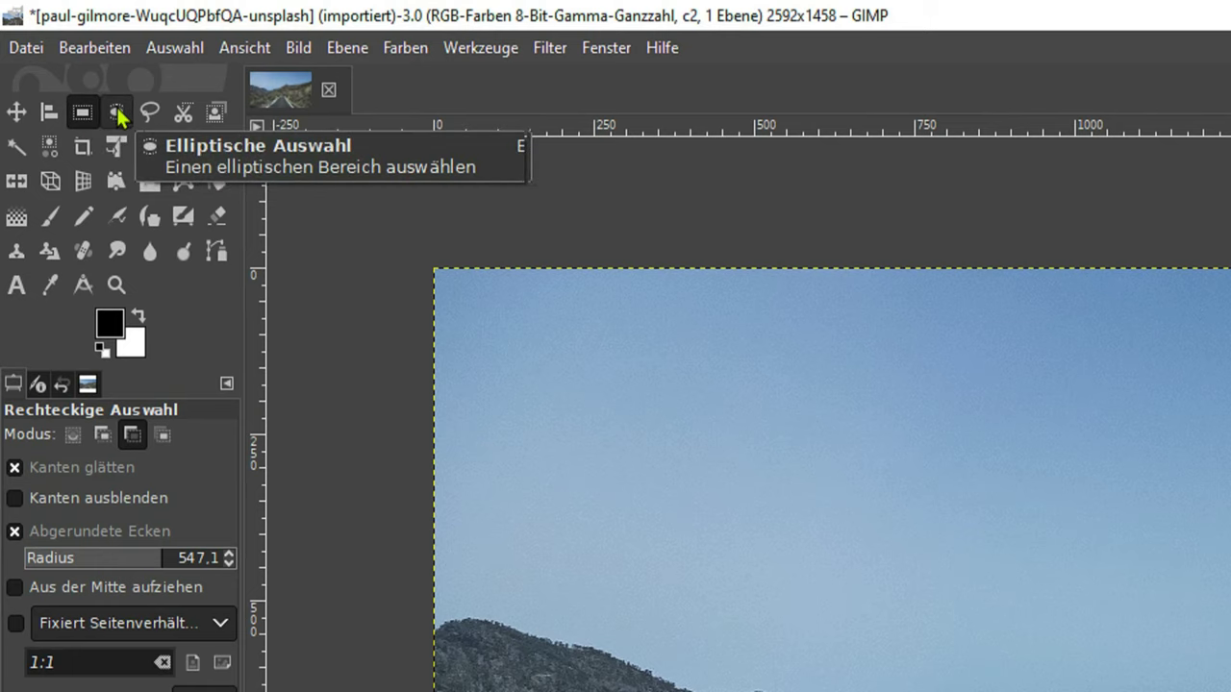
click(118, 113)
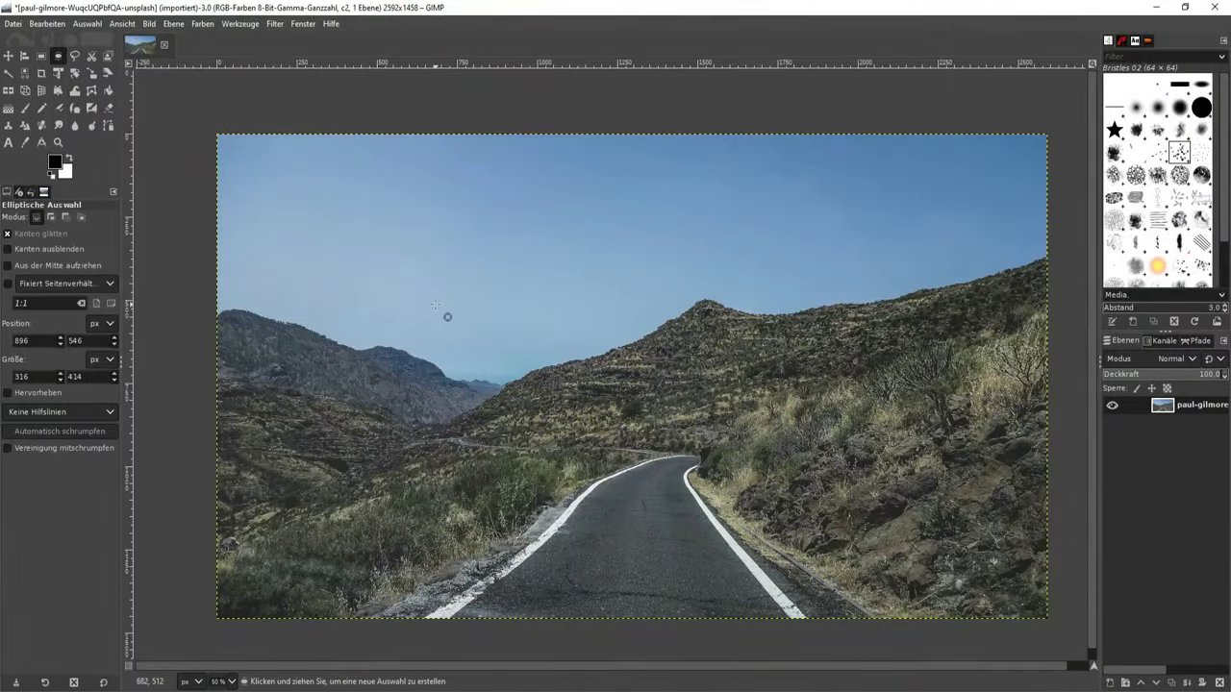
drag(435, 304, 735, 568)
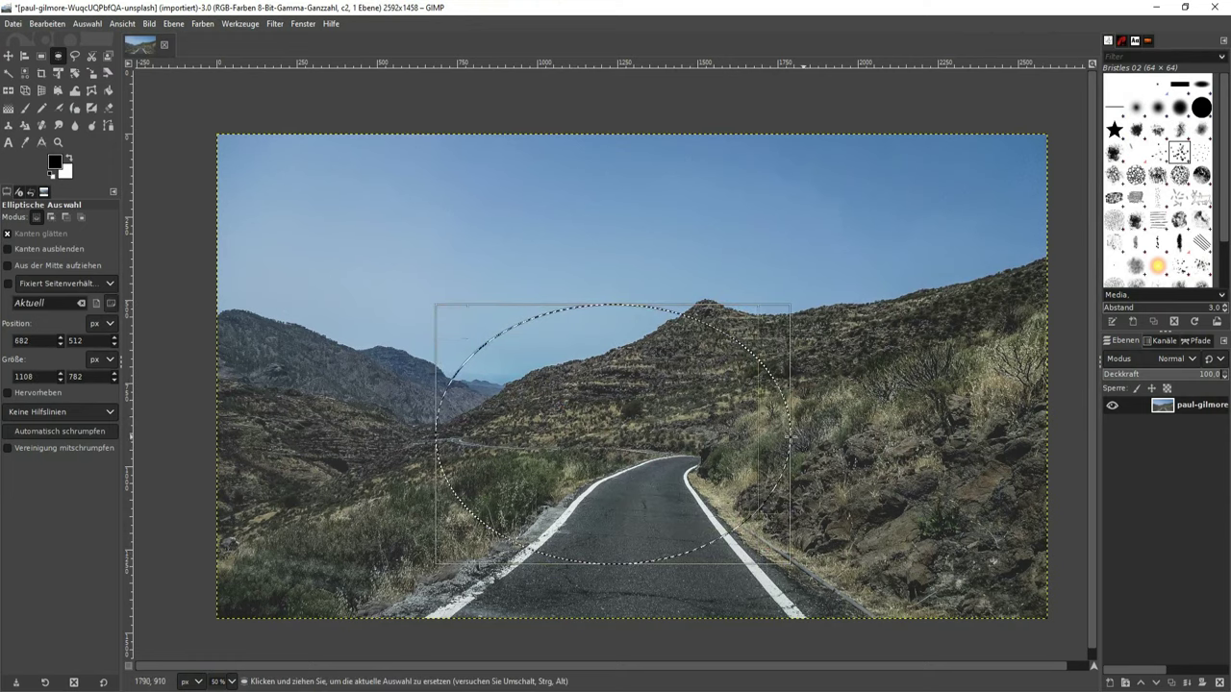
mouse_move(613, 435)
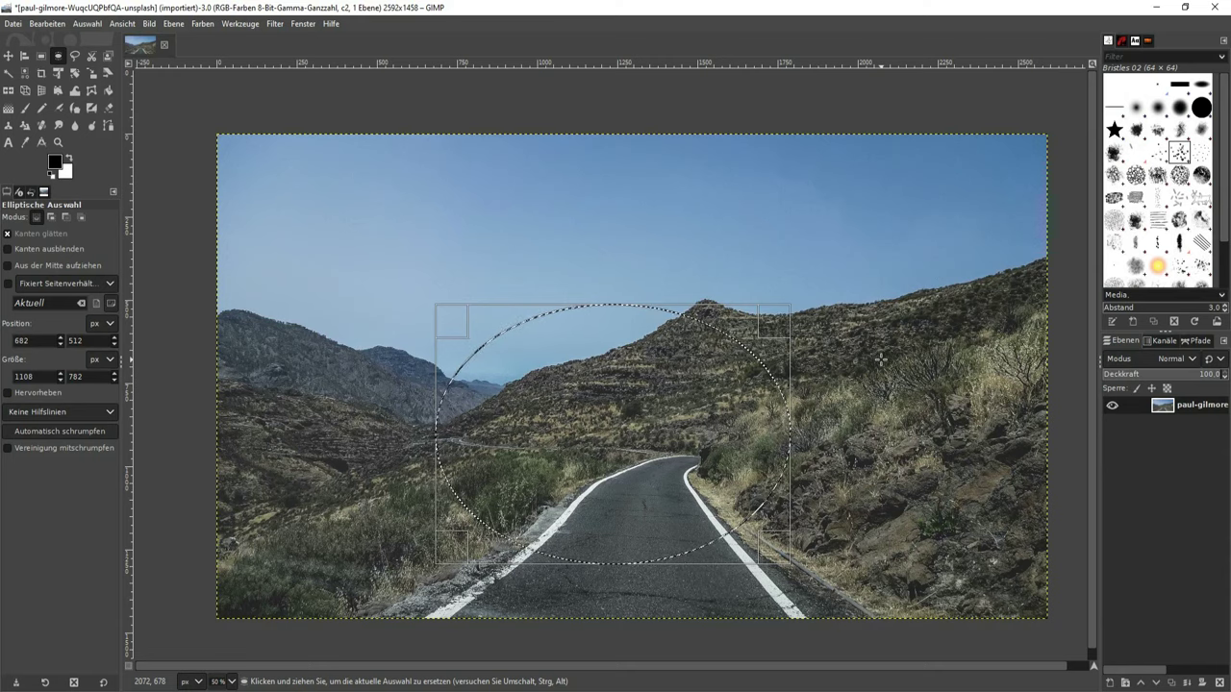
key(ctrl+x)
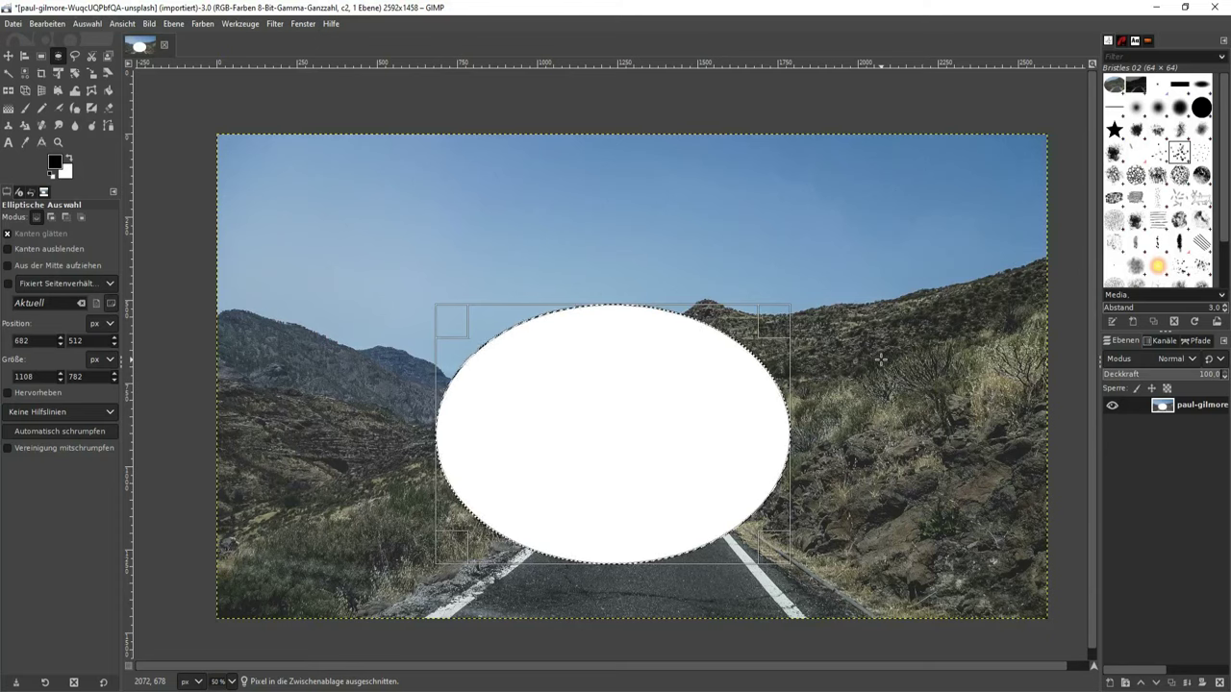
key(ctrl+z)
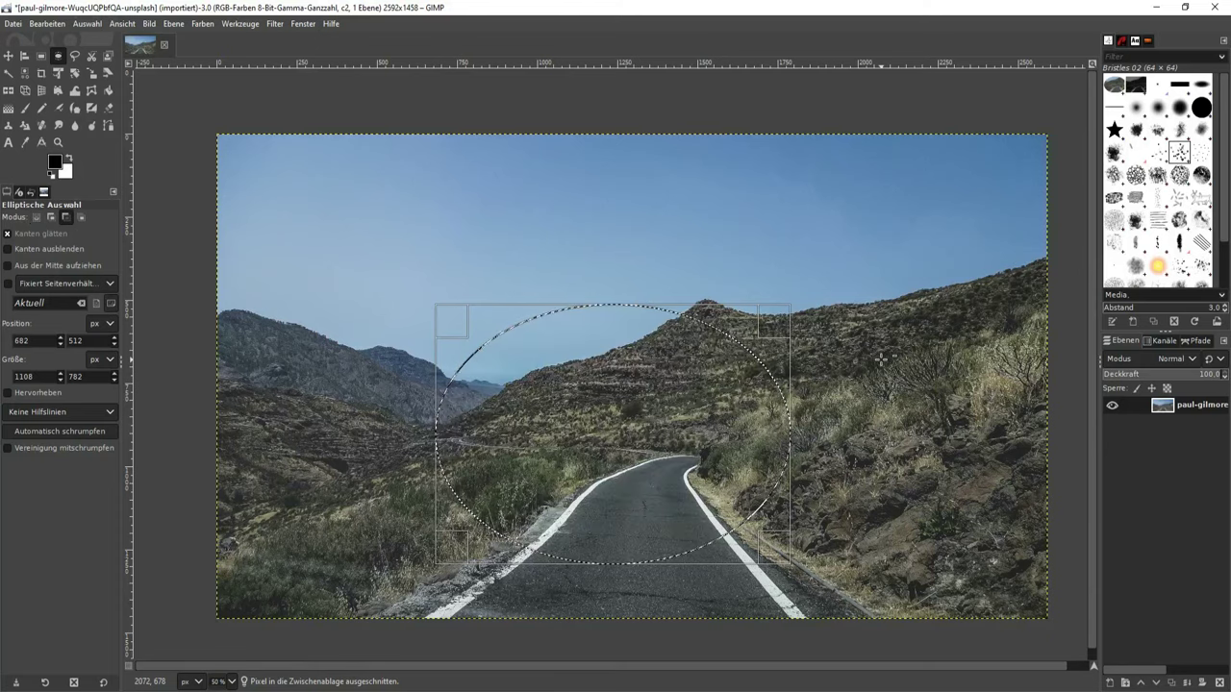
Clear the selection and add an alpha channel to the road photo layer.
click(880, 359)
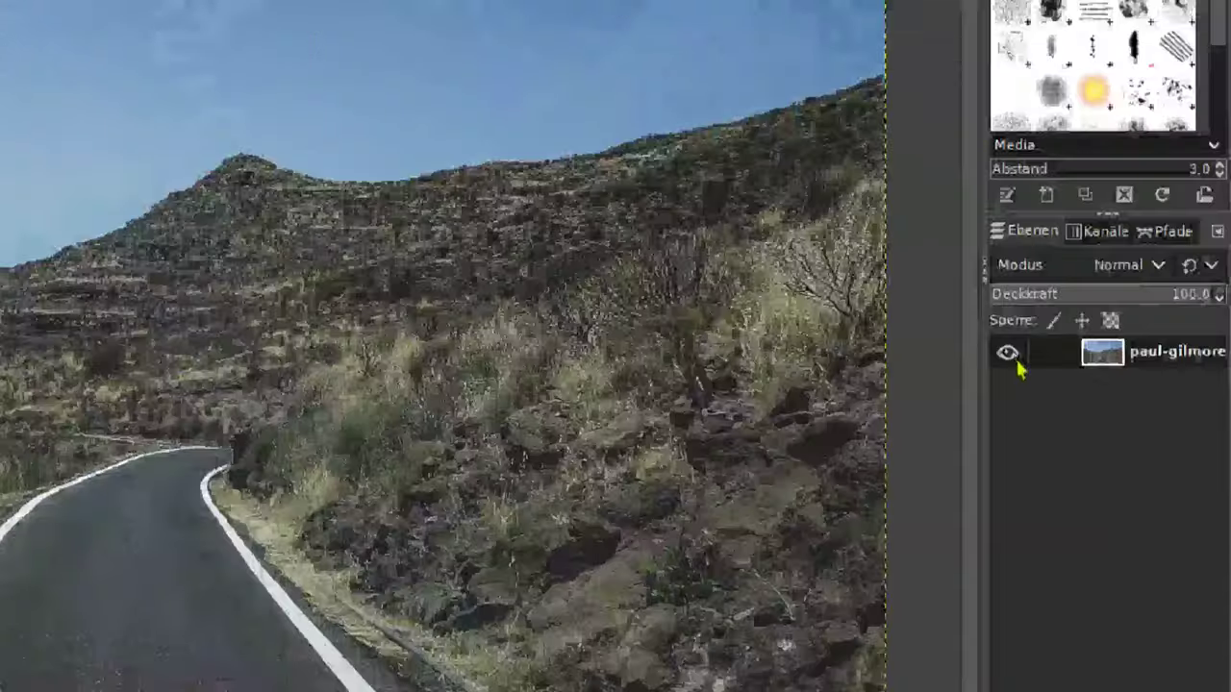
right_click(1082, 332)
click(947, 287)
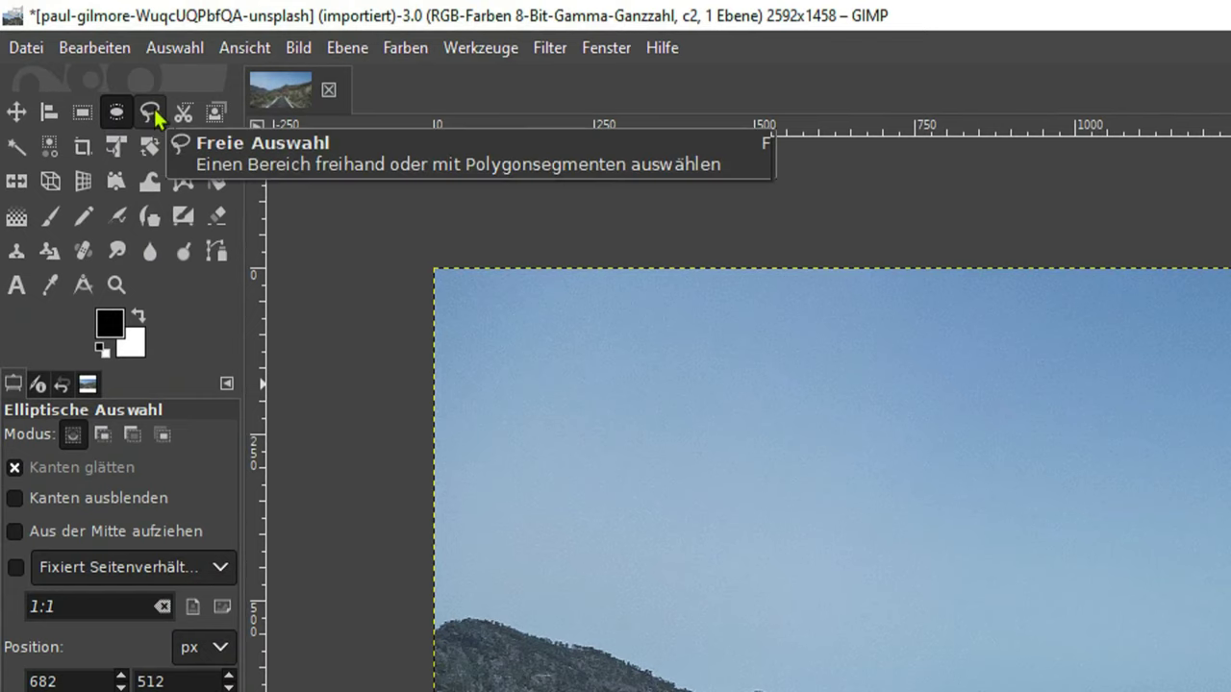
Outline the road with a Free Select polygon, test deleting it, then undo.
click(151, 114)
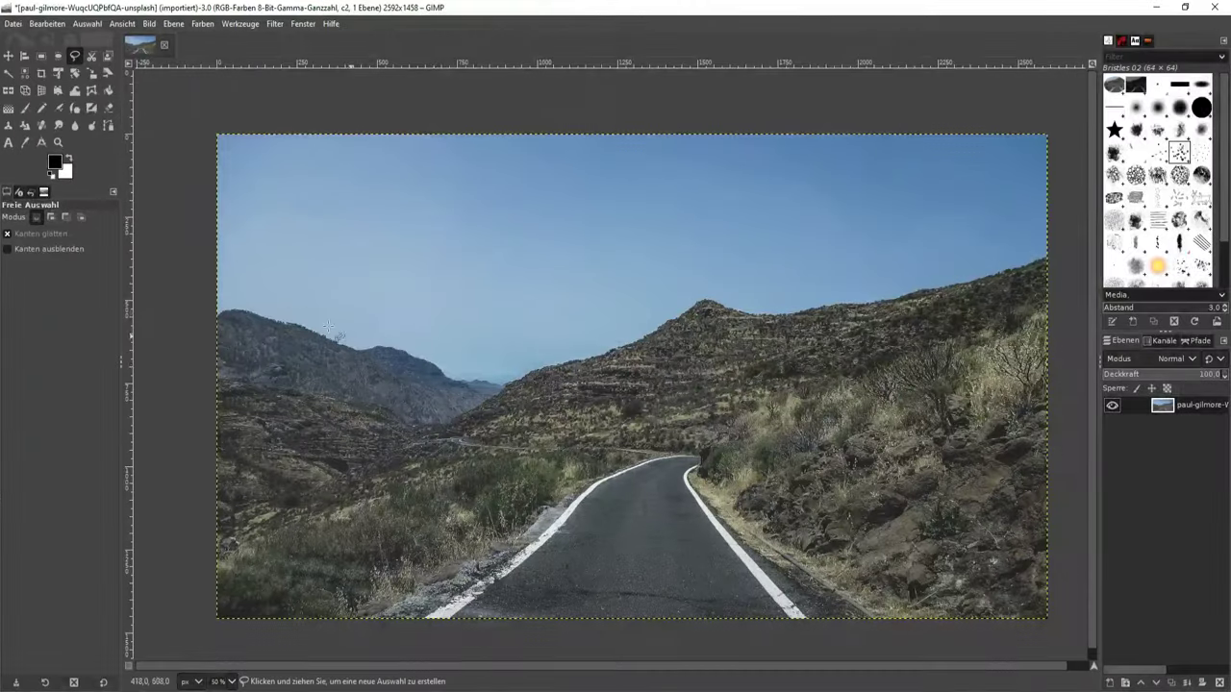
click(580, 441)
click(760, 381)
click(886, 546)
click(808, 586)
click(645, 596)
click(534, 558)
click(488, 486)
click(572, 441)
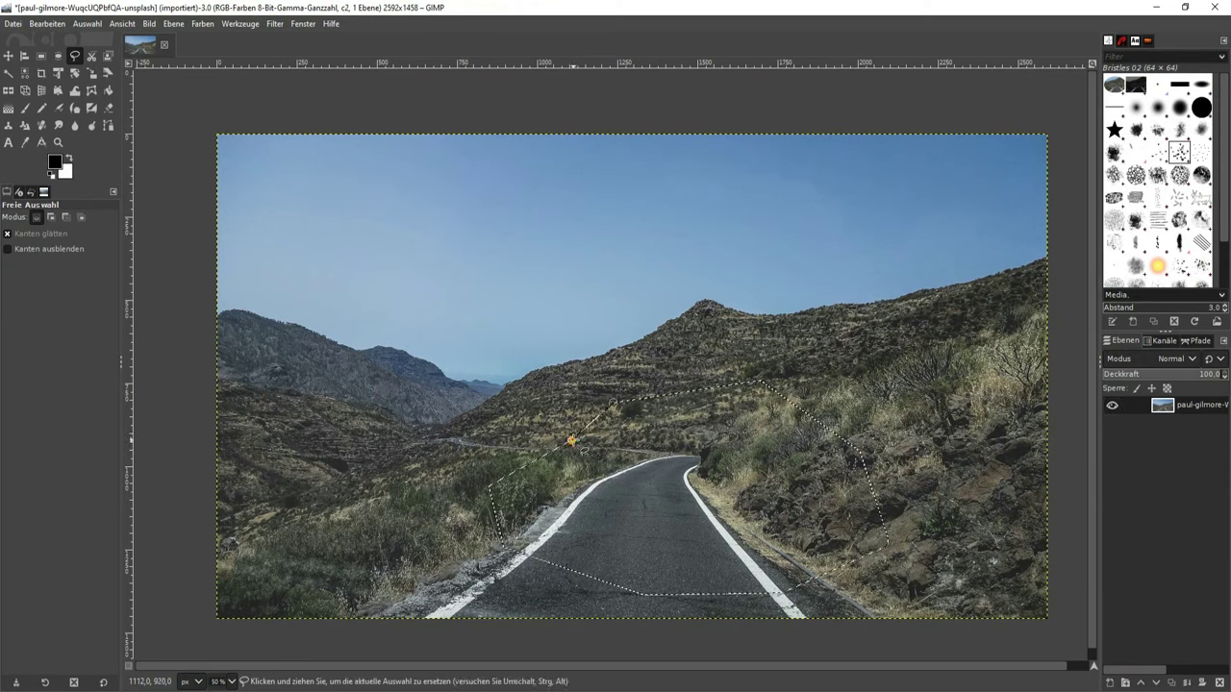
key(Return)
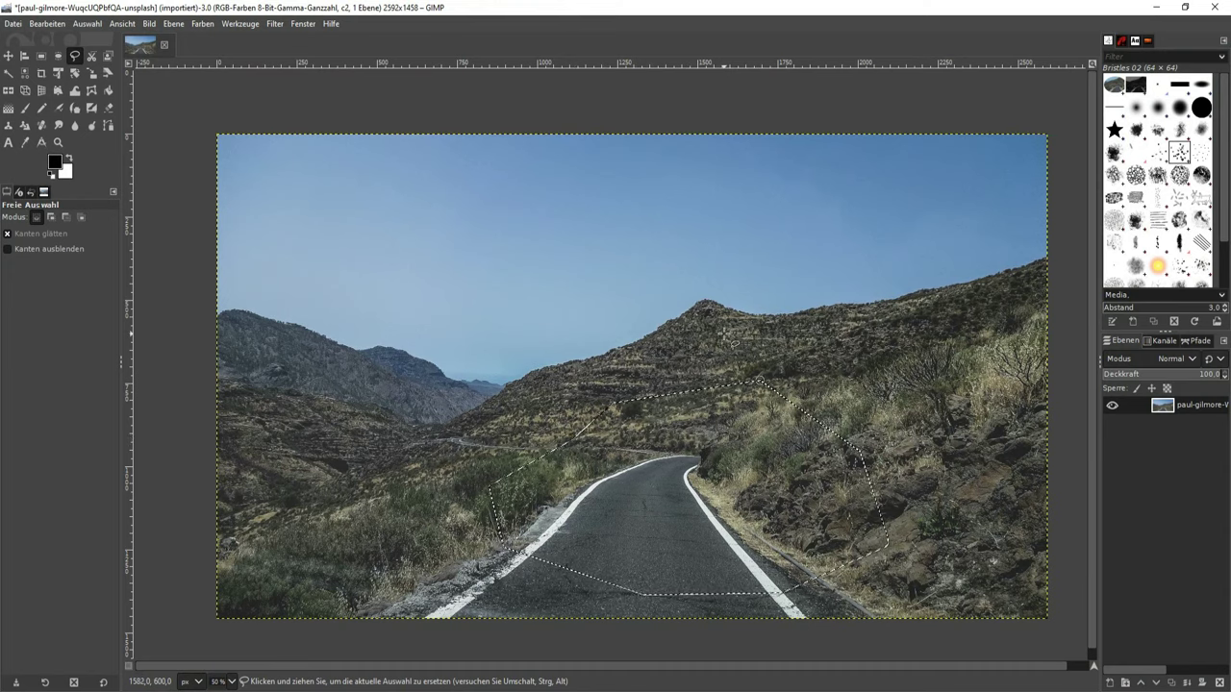
key(Delete)
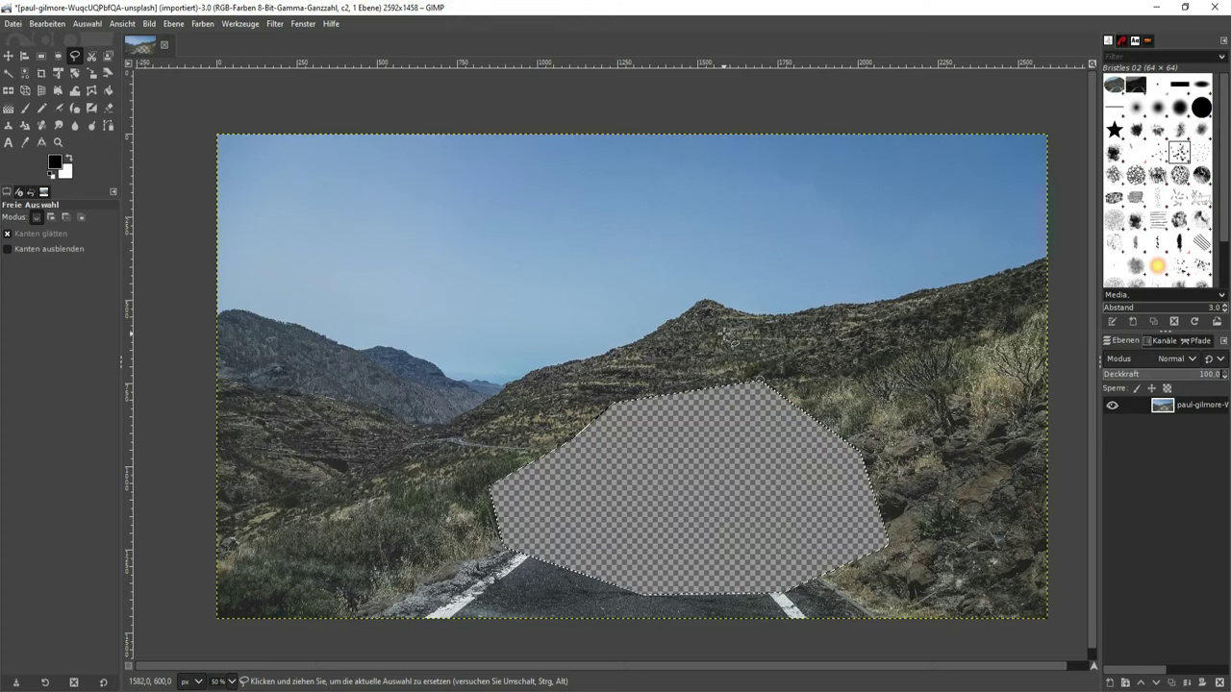
key(ctrl+z)
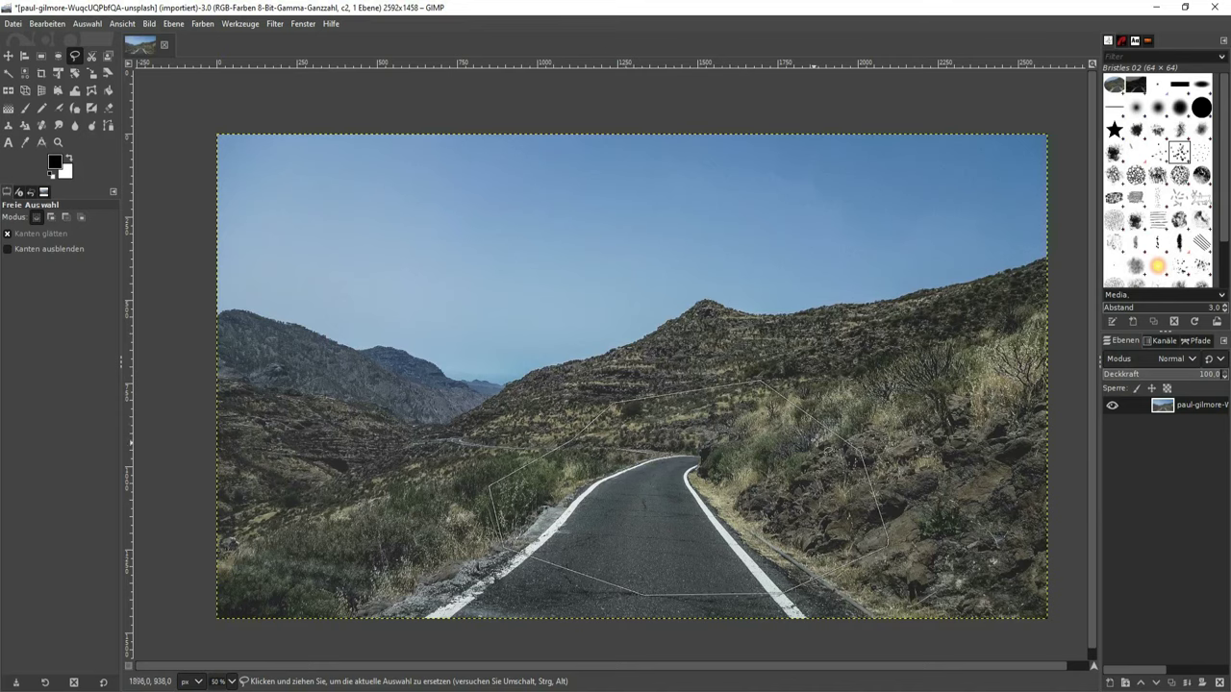
double_click(626, 500)
click(667, 413)
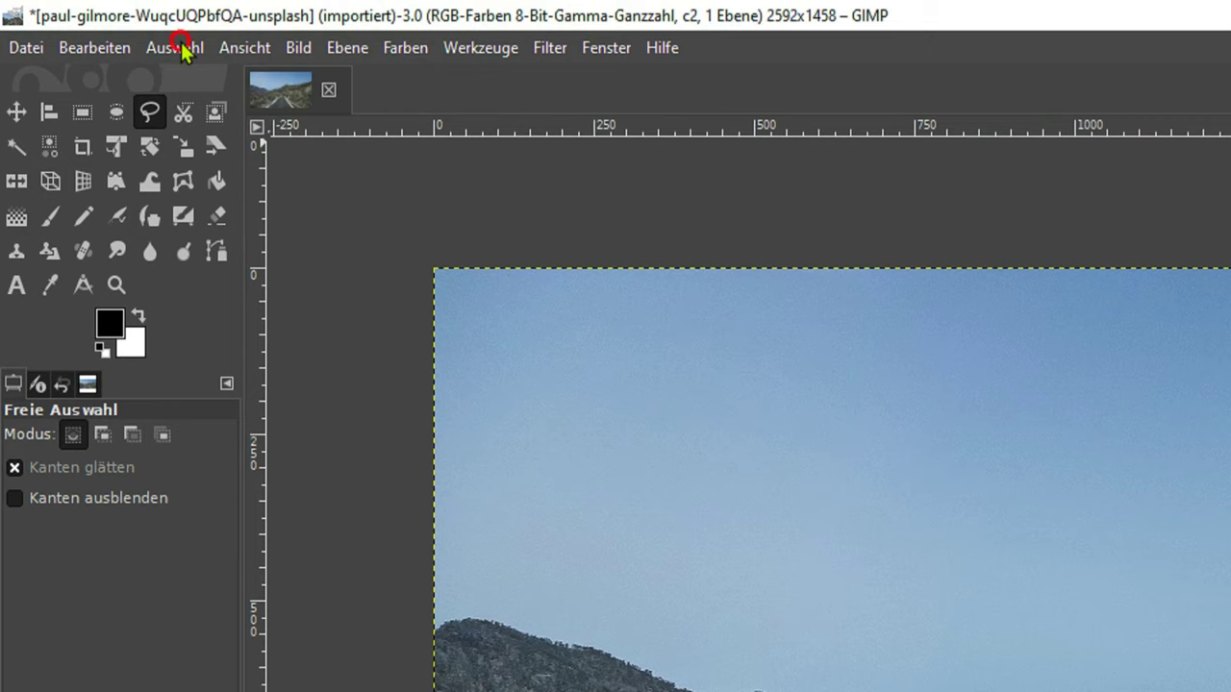
click(183, 50)
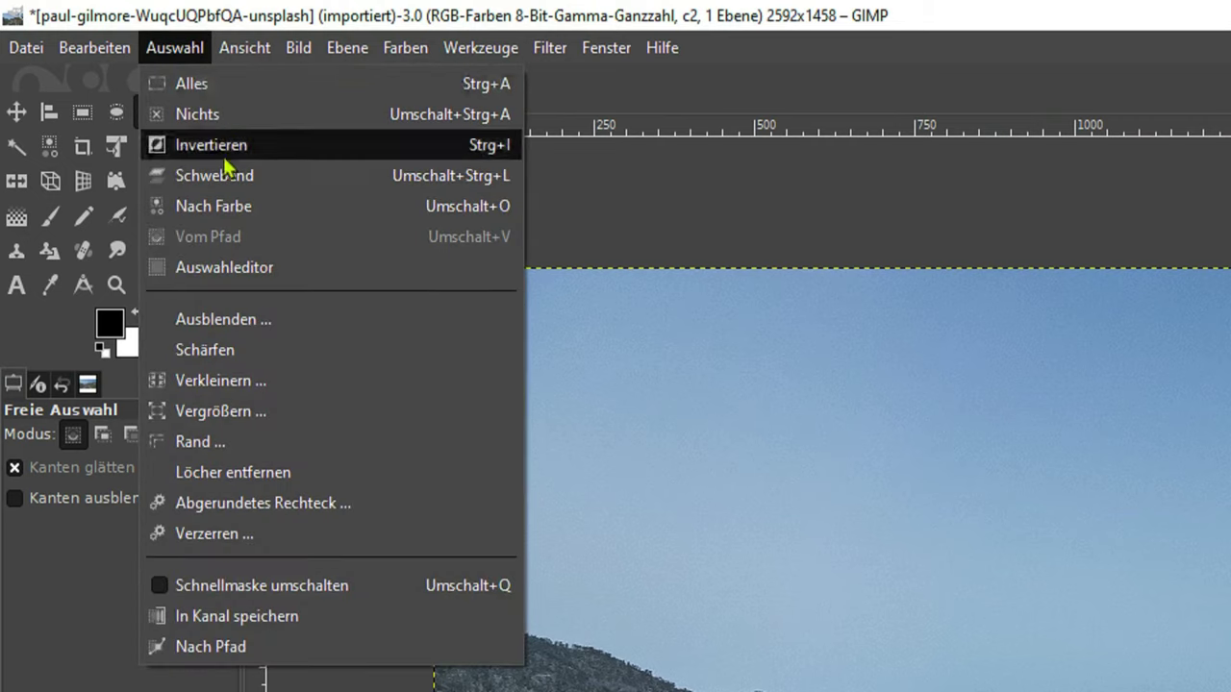
click(298, 146)
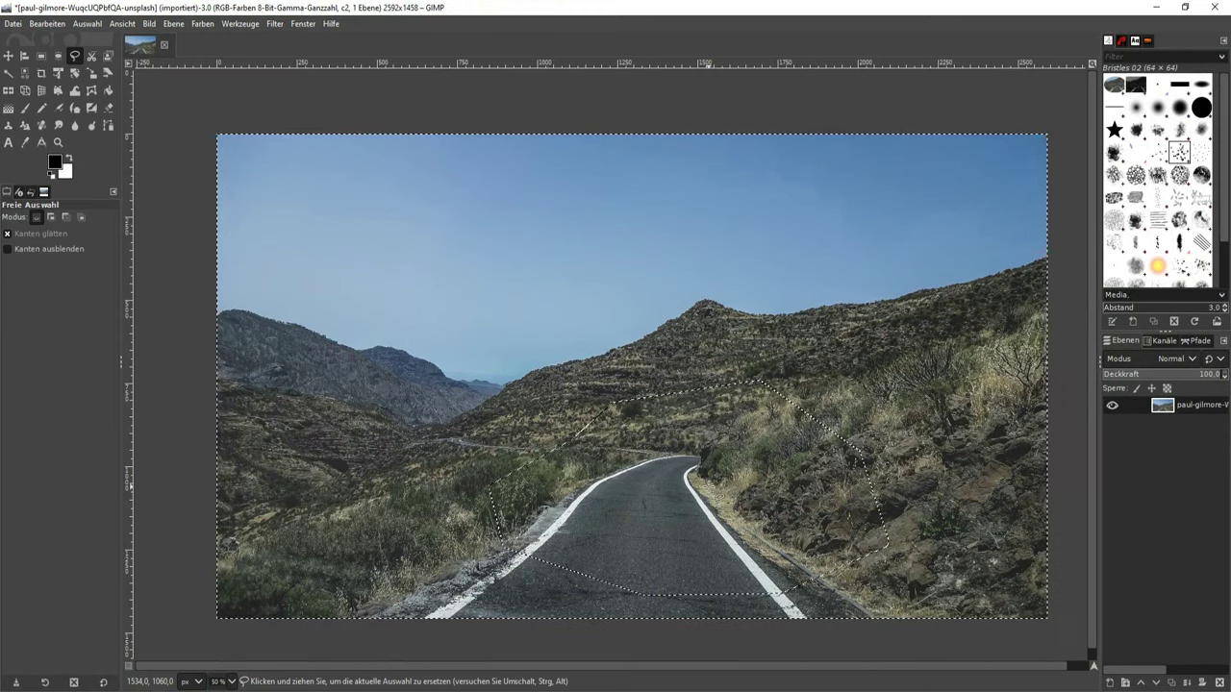
key(Delete)
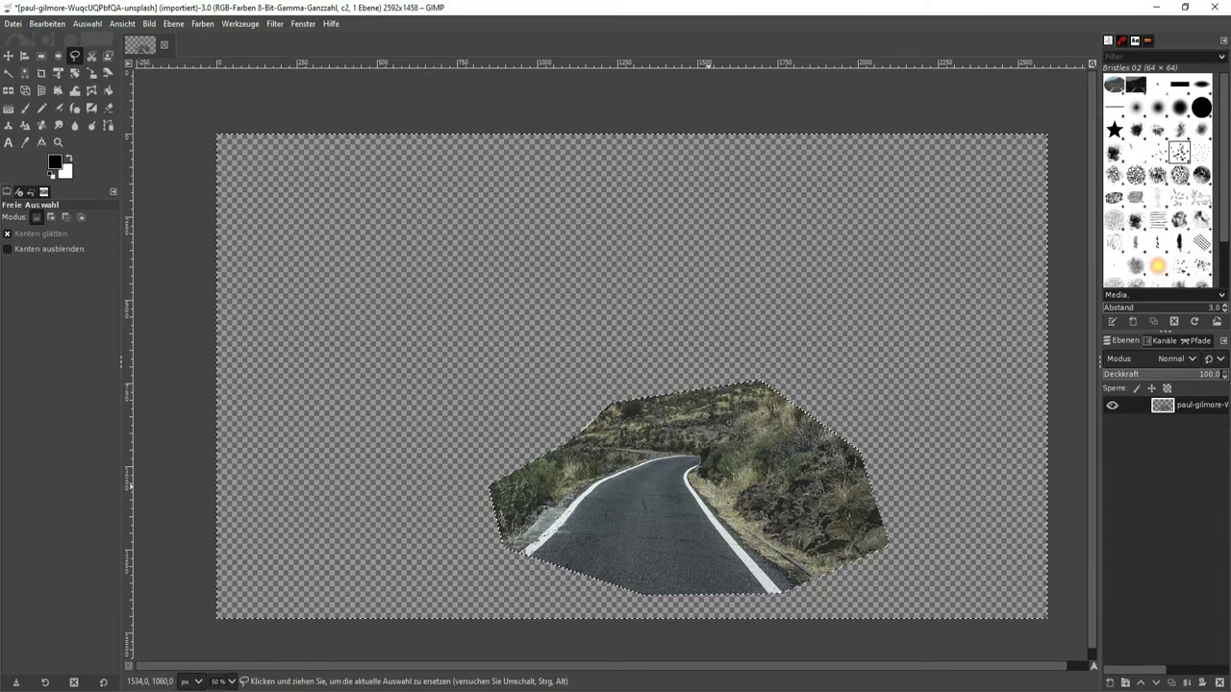
key(ctrl+z)
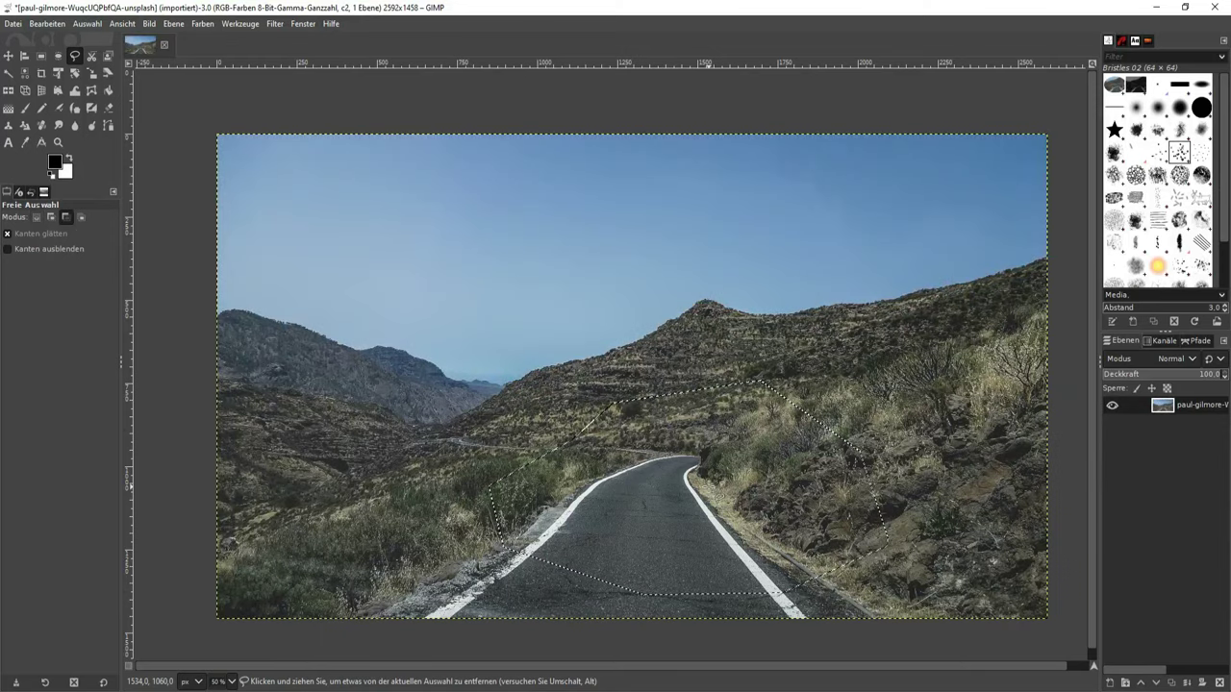
key(ctrl+z)
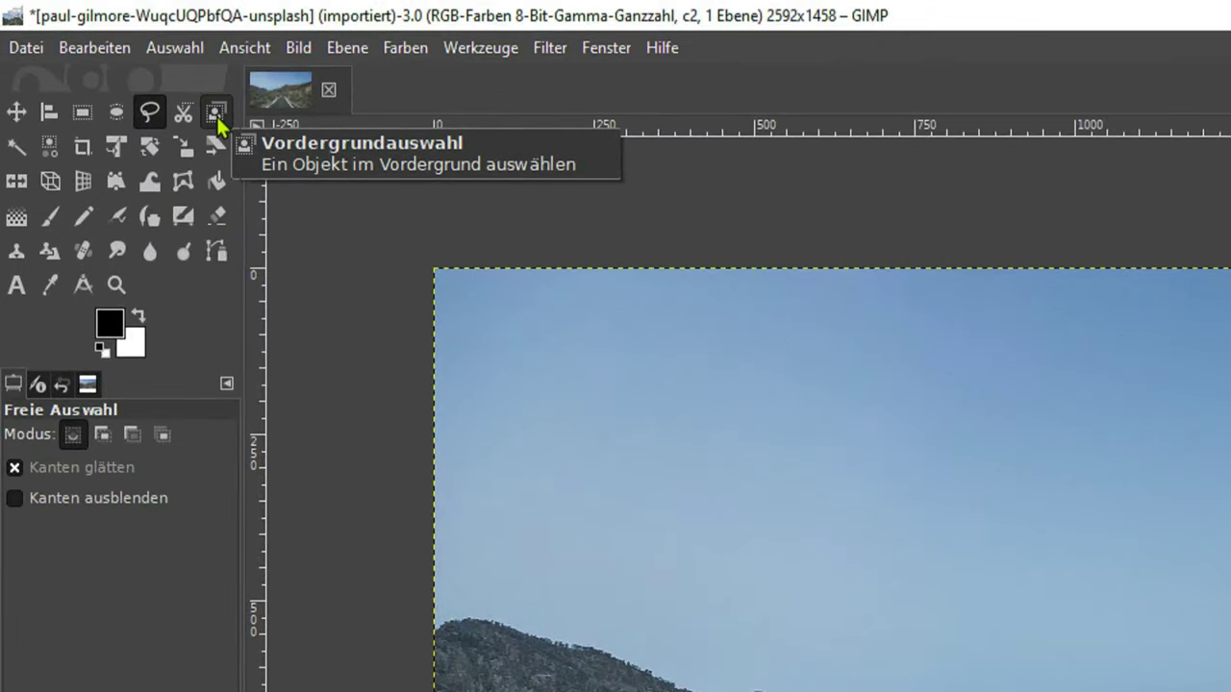
Choose the Foreground Select tool and zoom into the road photo.
click(217, 115)
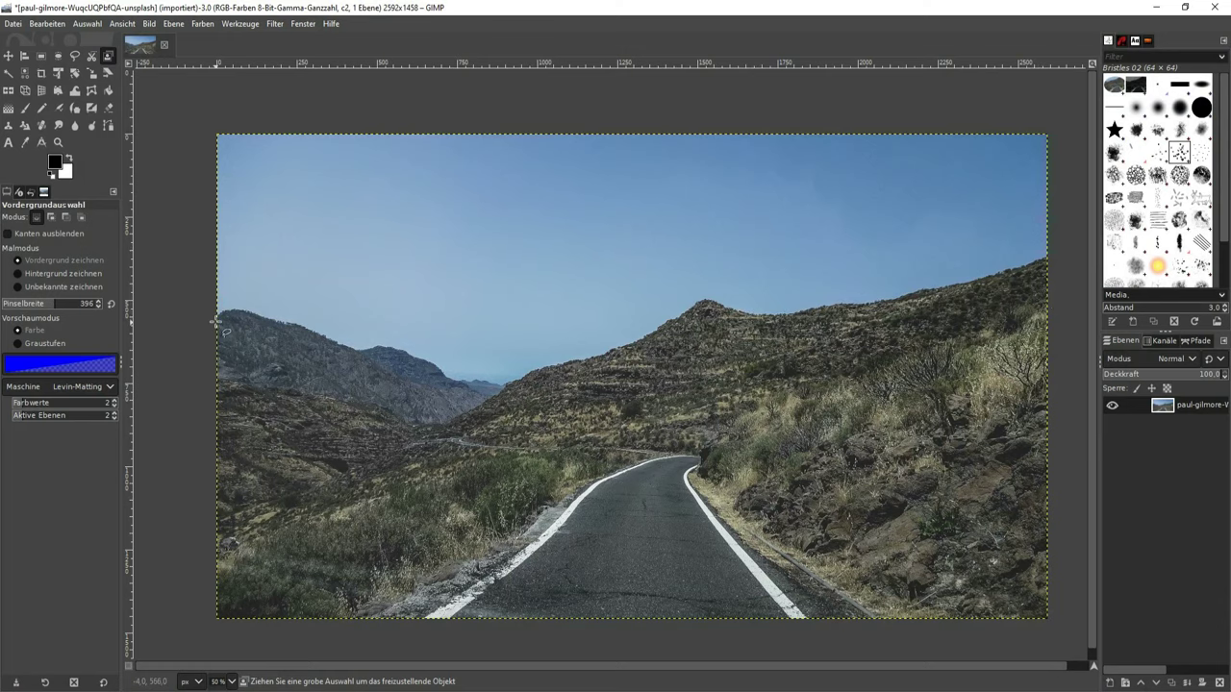
scroll(215, 321, up, 1)
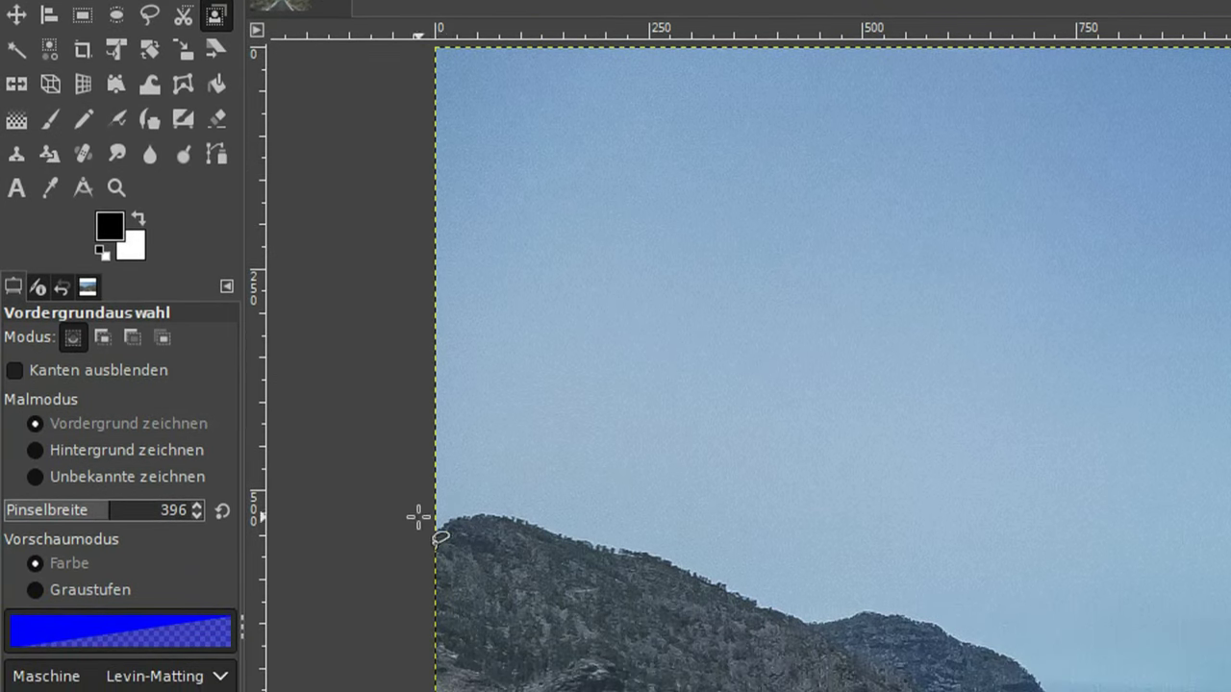
Place foreground outline points along the left ridge, across the valley and up the right hill.
click(409, 525)
click(501, 493)
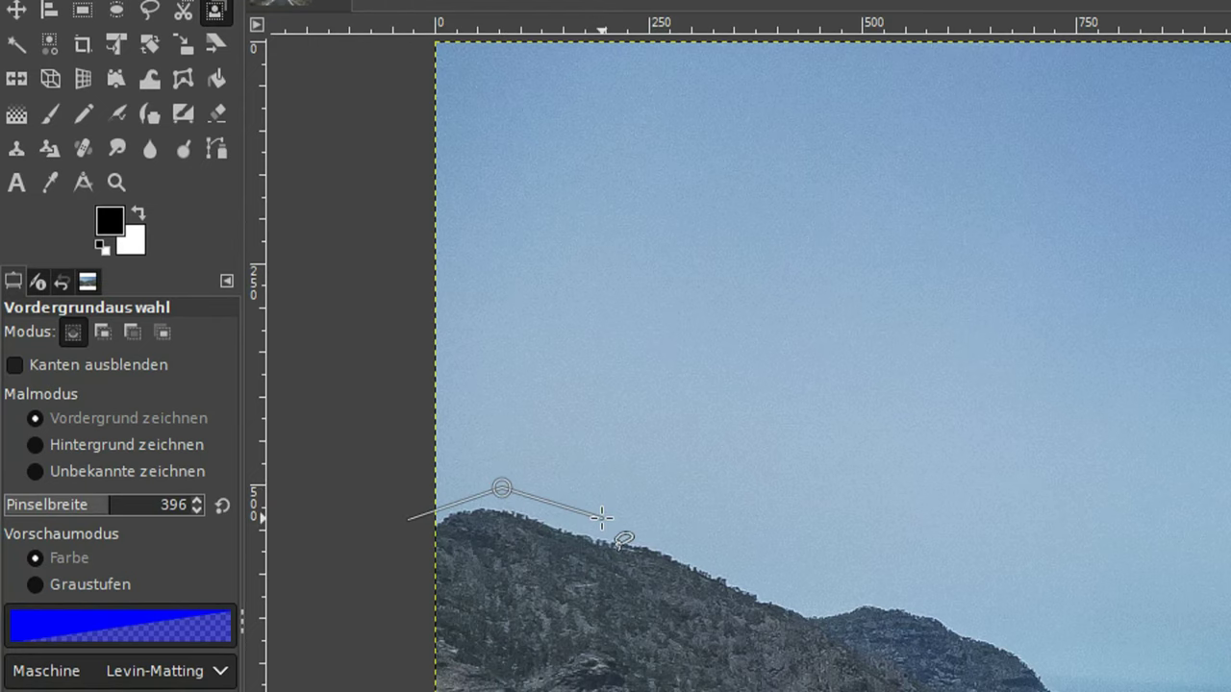
click(720, 517)
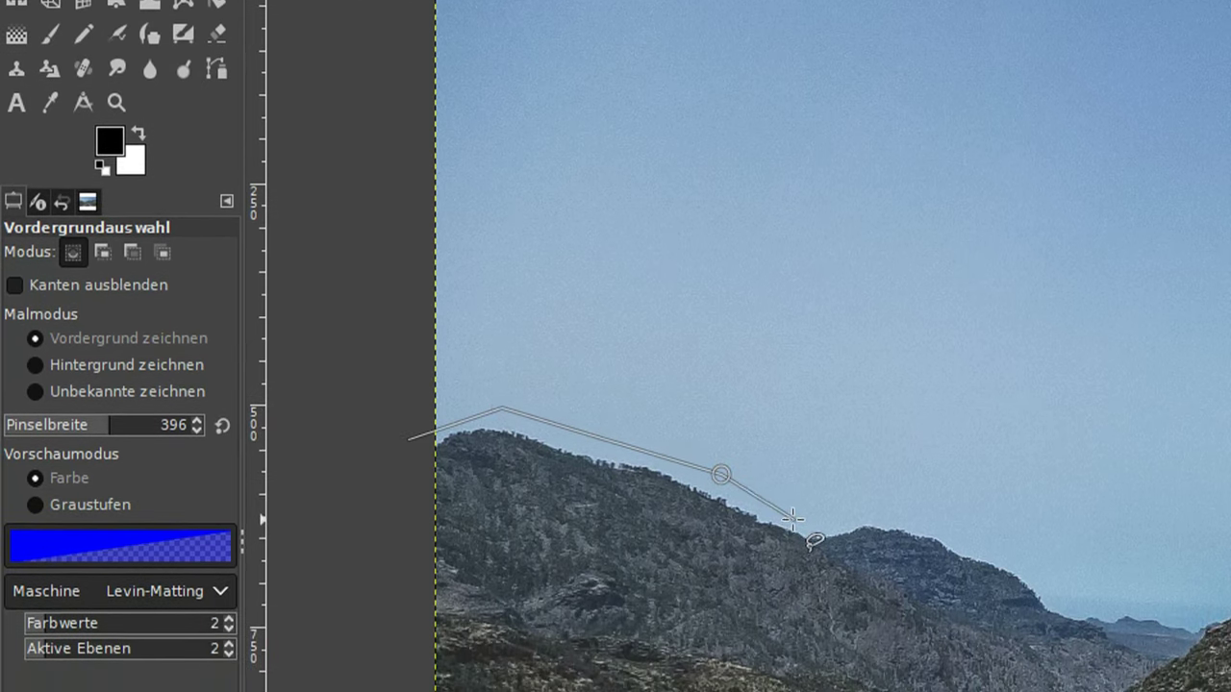
click(802, 522)
click(853, 512)
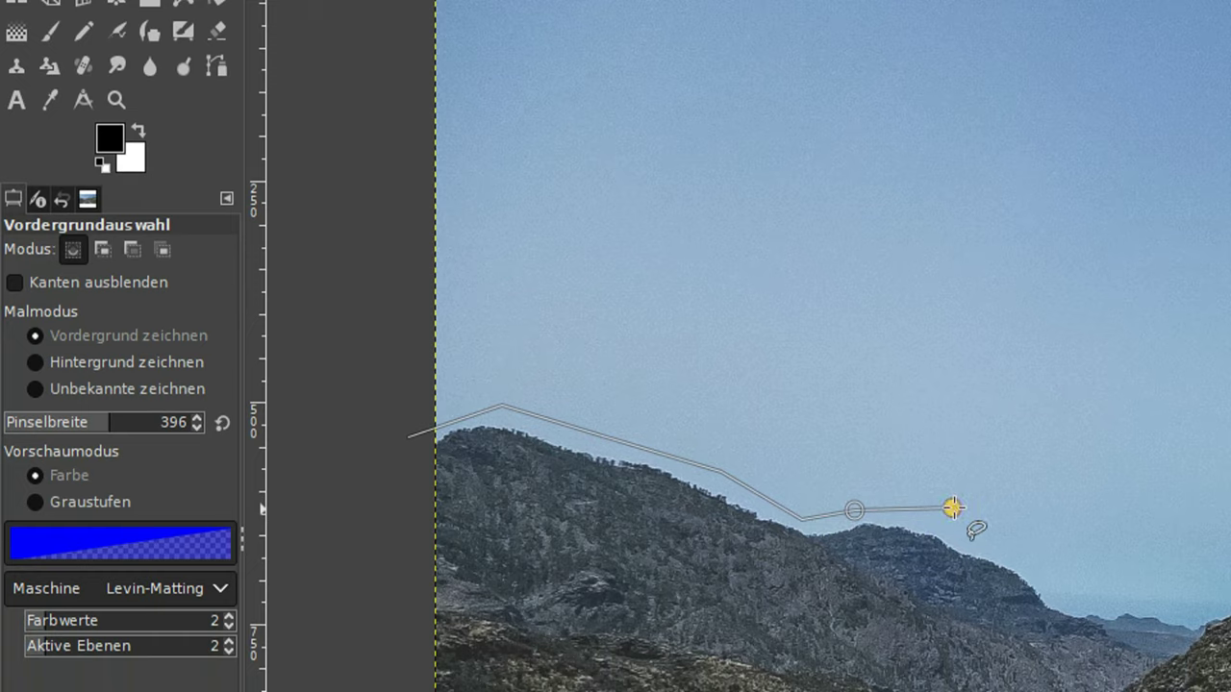
click(952, 508)
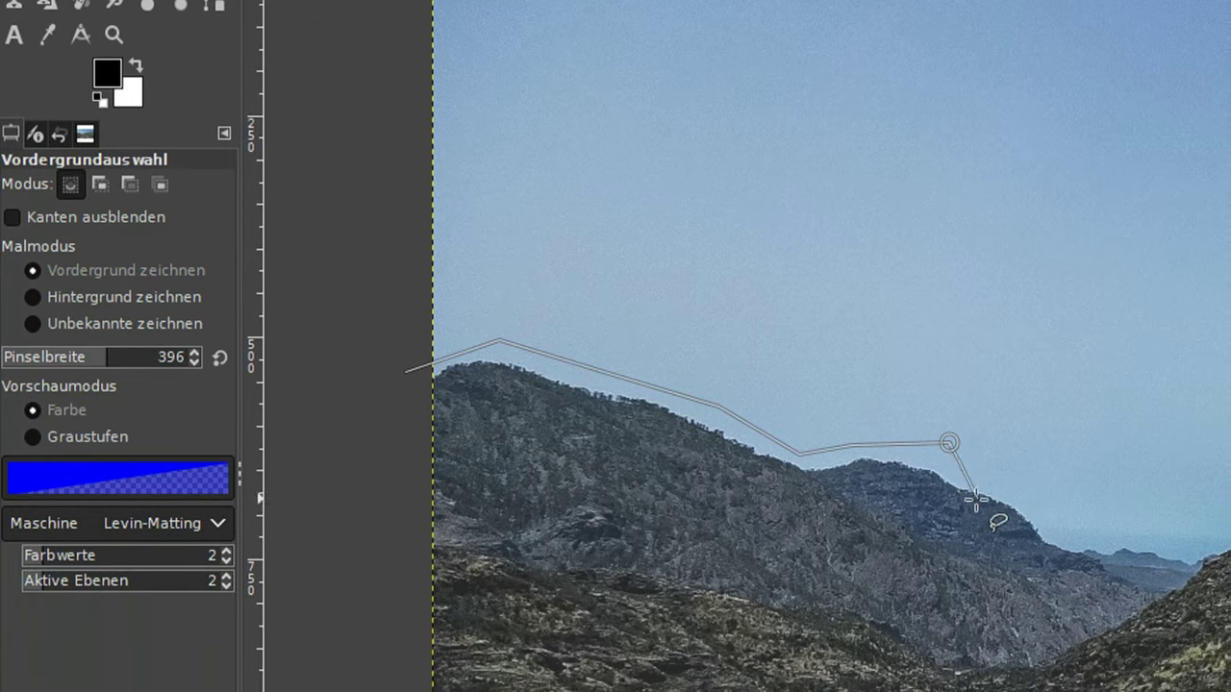
click(974, 510)
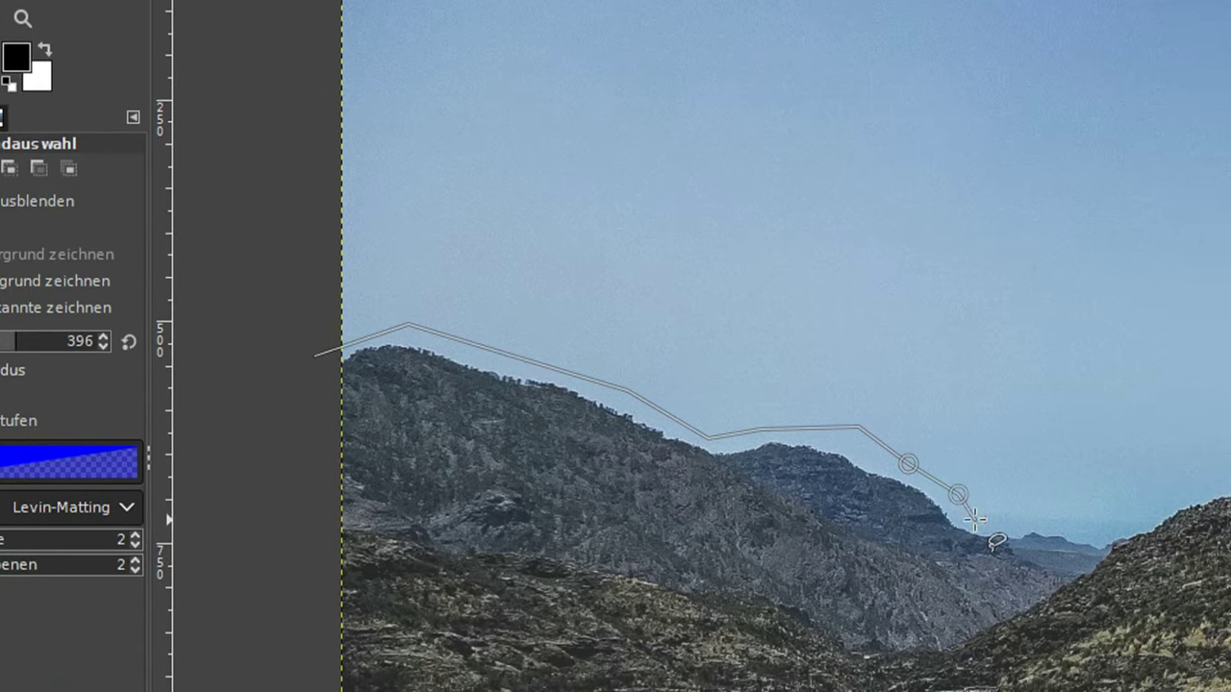
click(991, 536)
click(1029, 543)
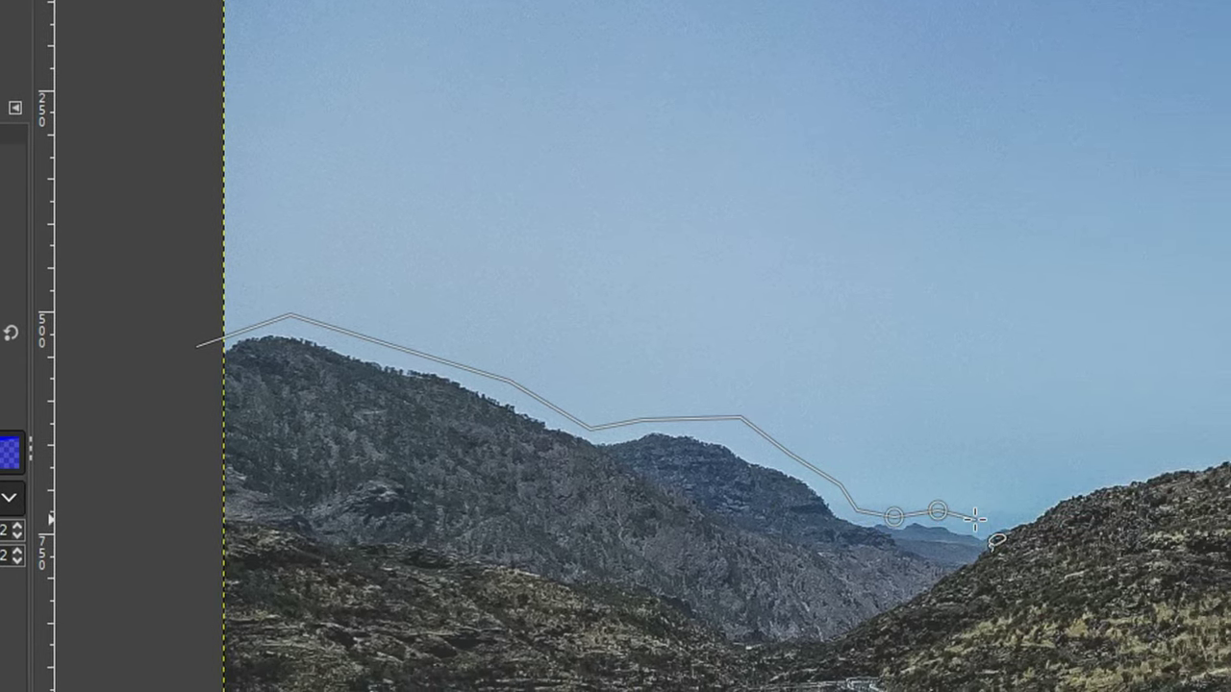
click(963, 520)
click(981, 488)
click(911, 468)
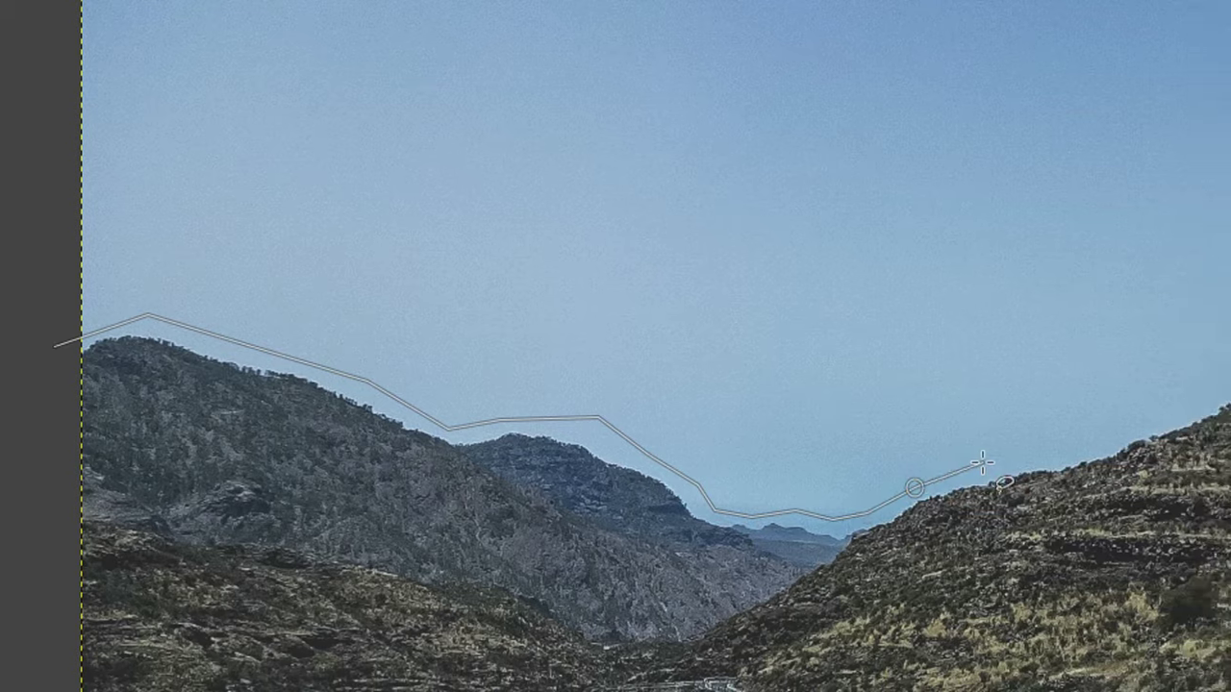
click(975, 452)
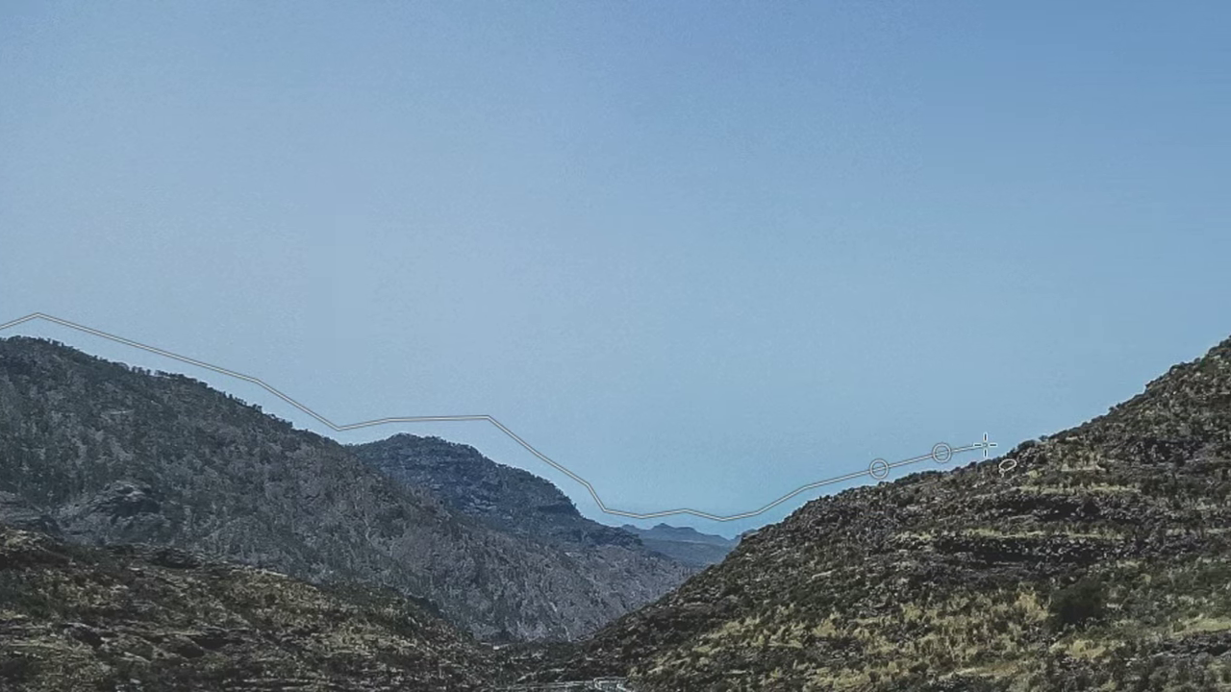
click(947, 407)
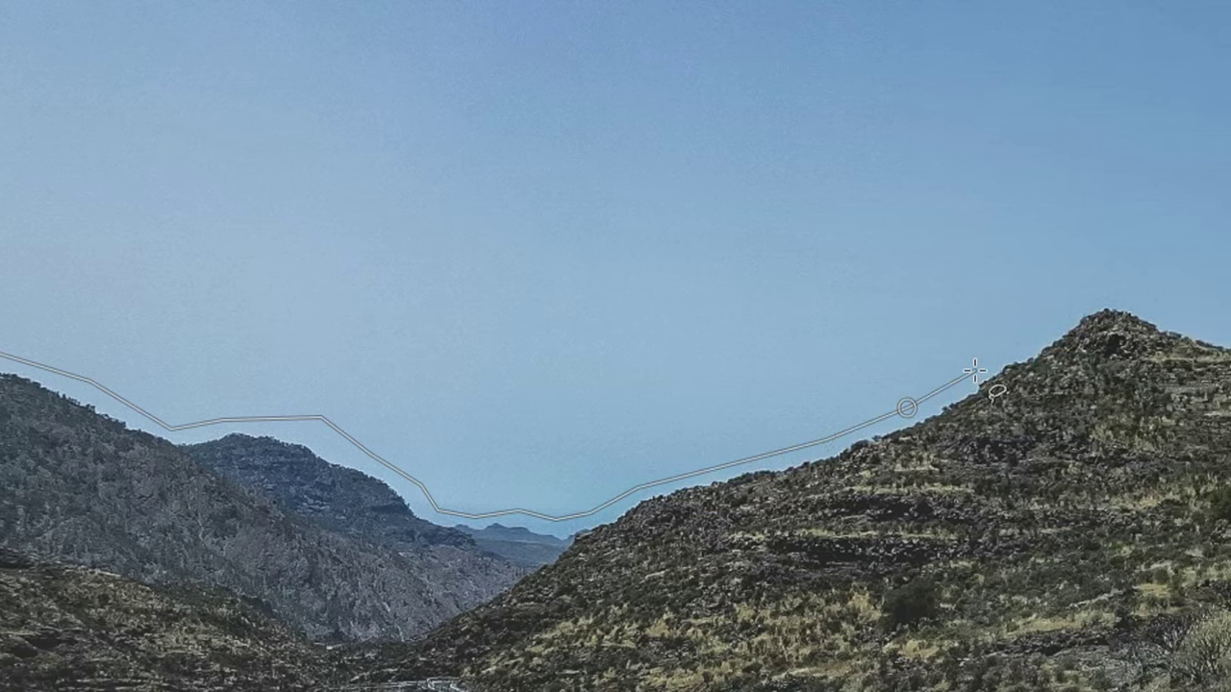
click(983, 333)
click(990, 301)
click(971, 293)
click(974, 325)
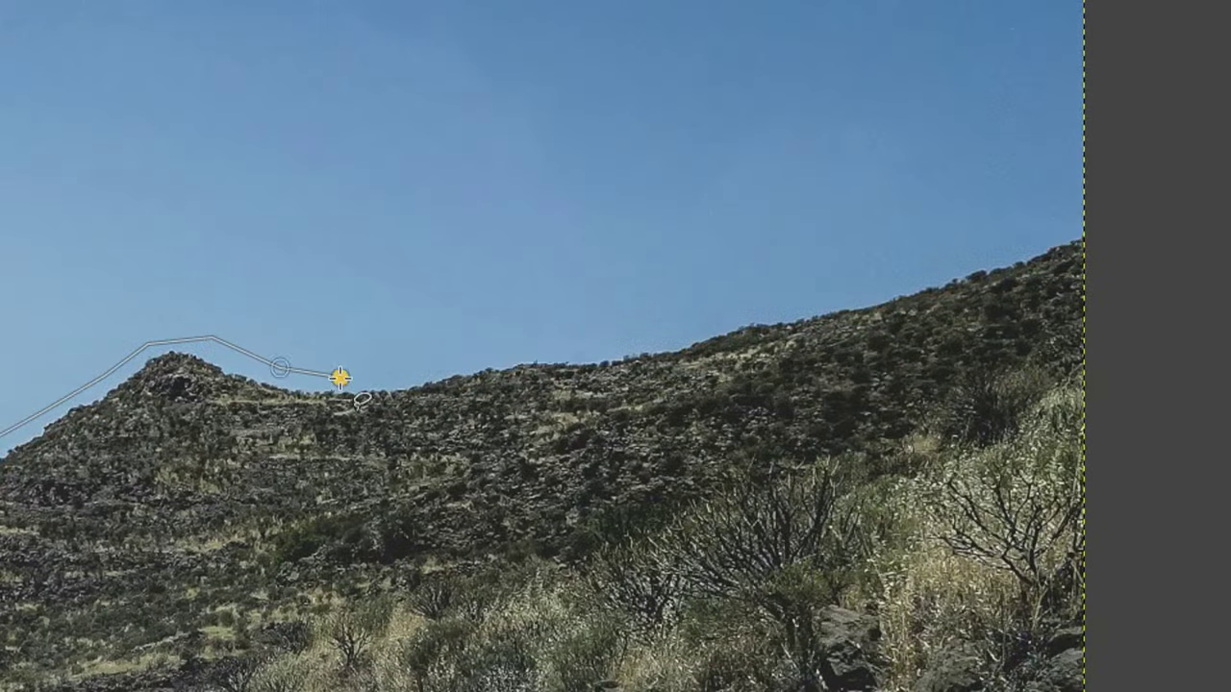
Continue the outline along the rising ridge to the image's right edge.
click(340, 377)
click(492, 349)
click(604, 335)
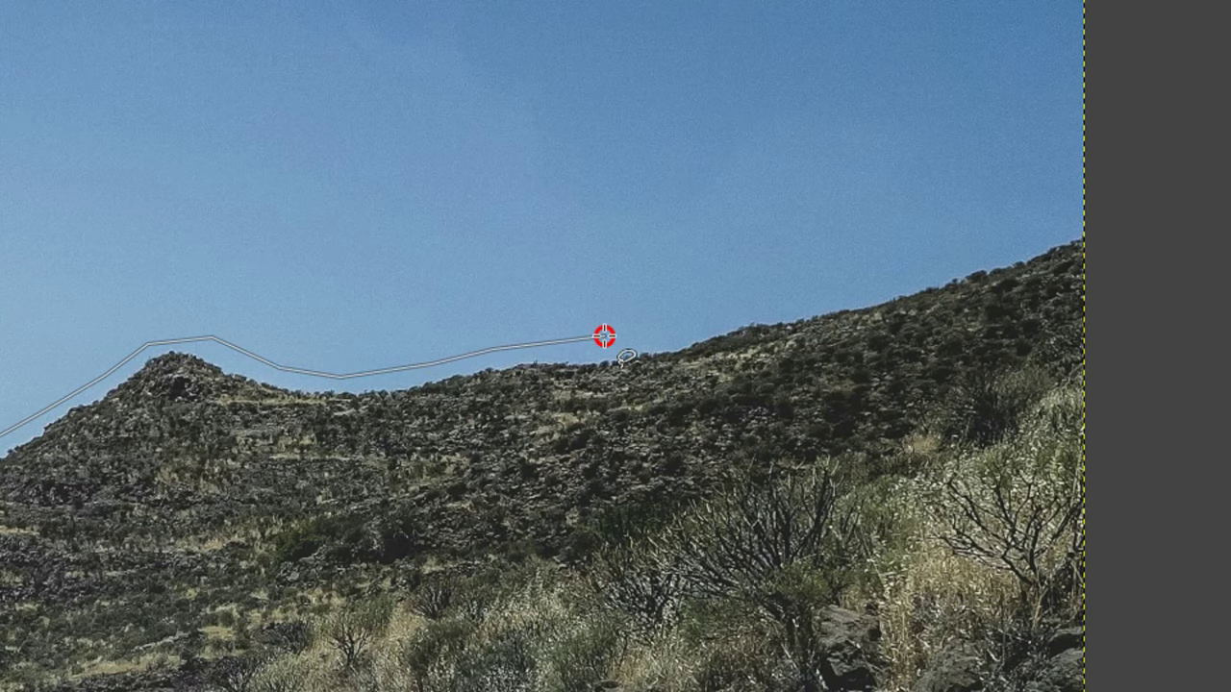
click(693, 321)
click(855, 283)
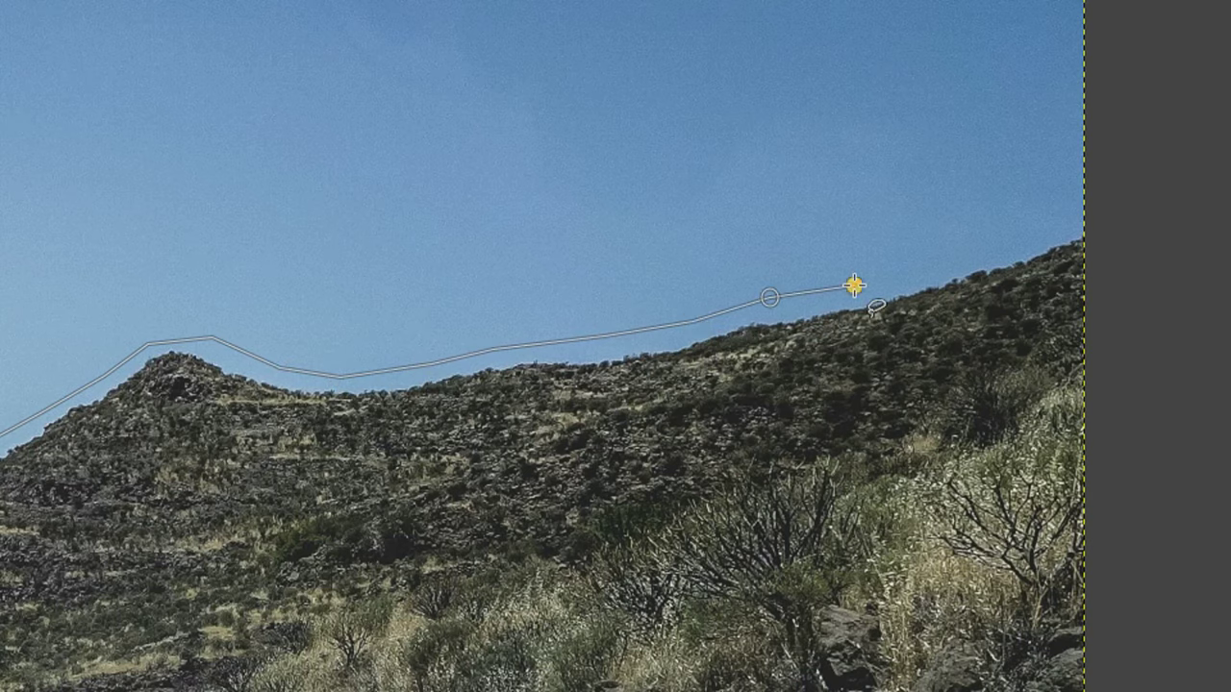
click(955, 224)
click(981, 220)
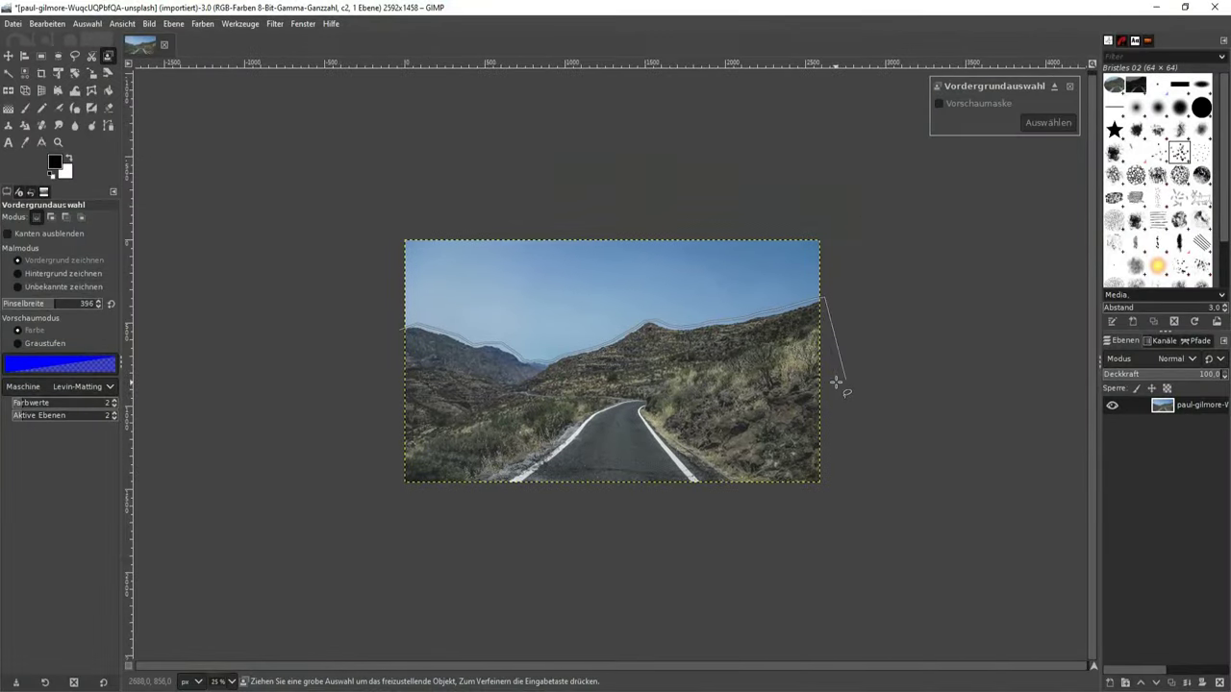
Wrap the outline past the bottom-right and bottom-left corners back to its start.
scroll(838, 387, up, 2)
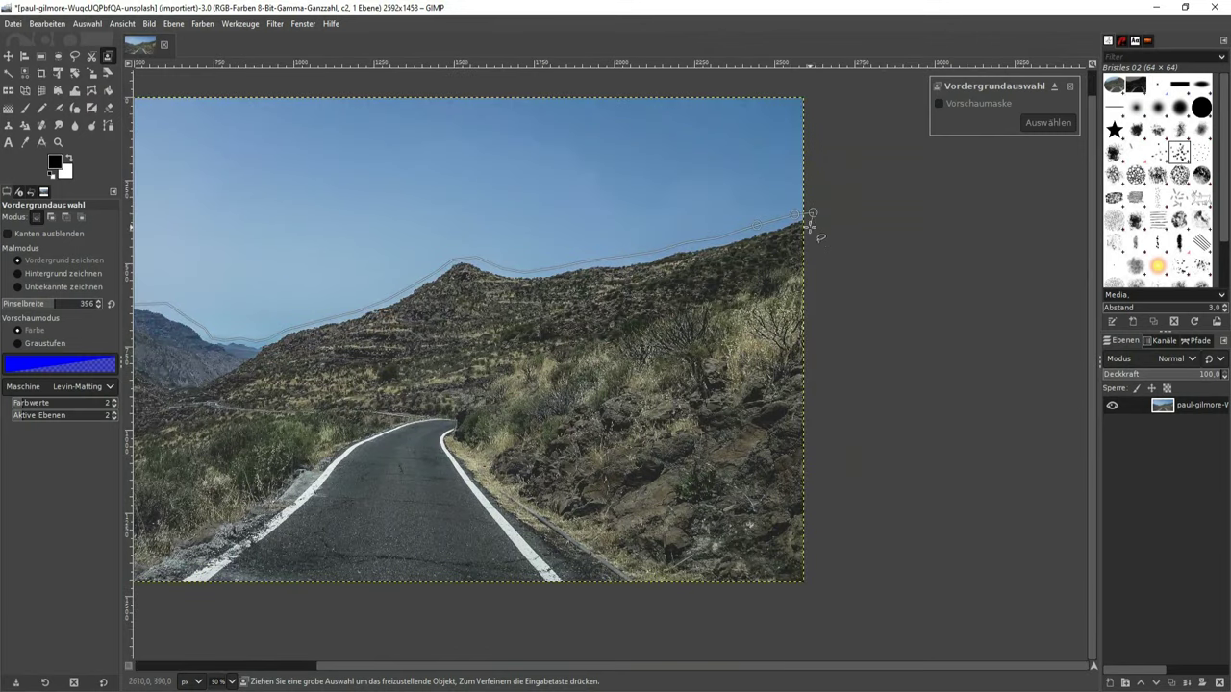
click(821, 599)
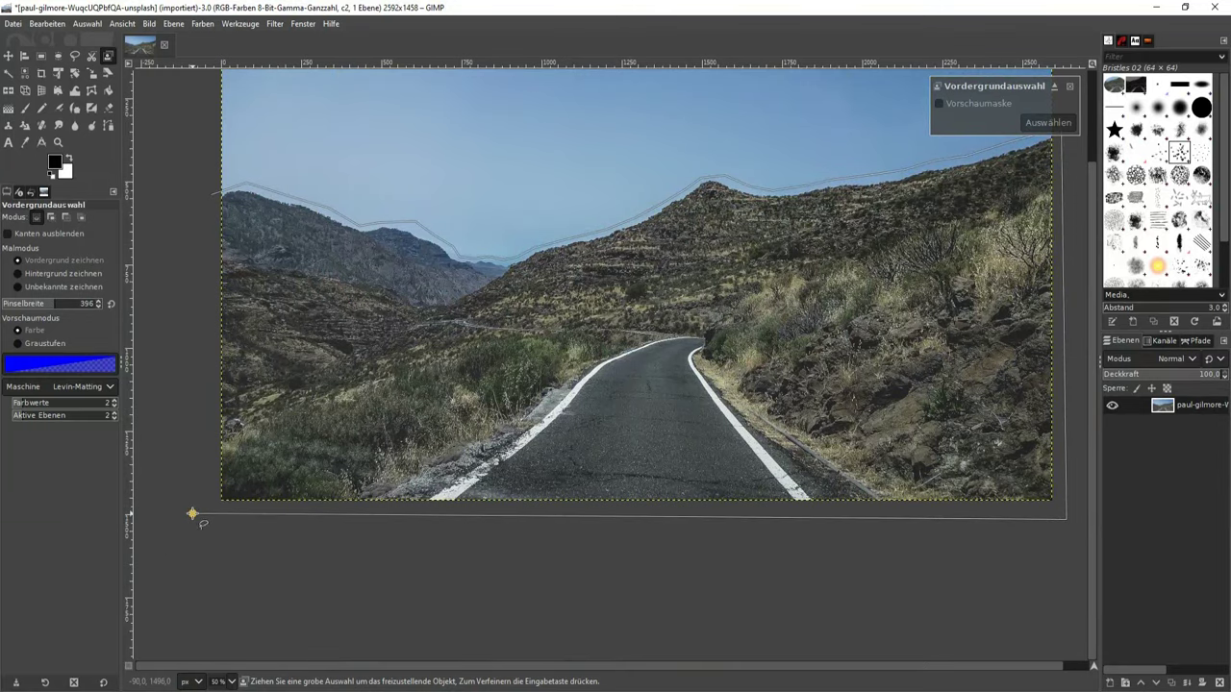
click(192, 512)
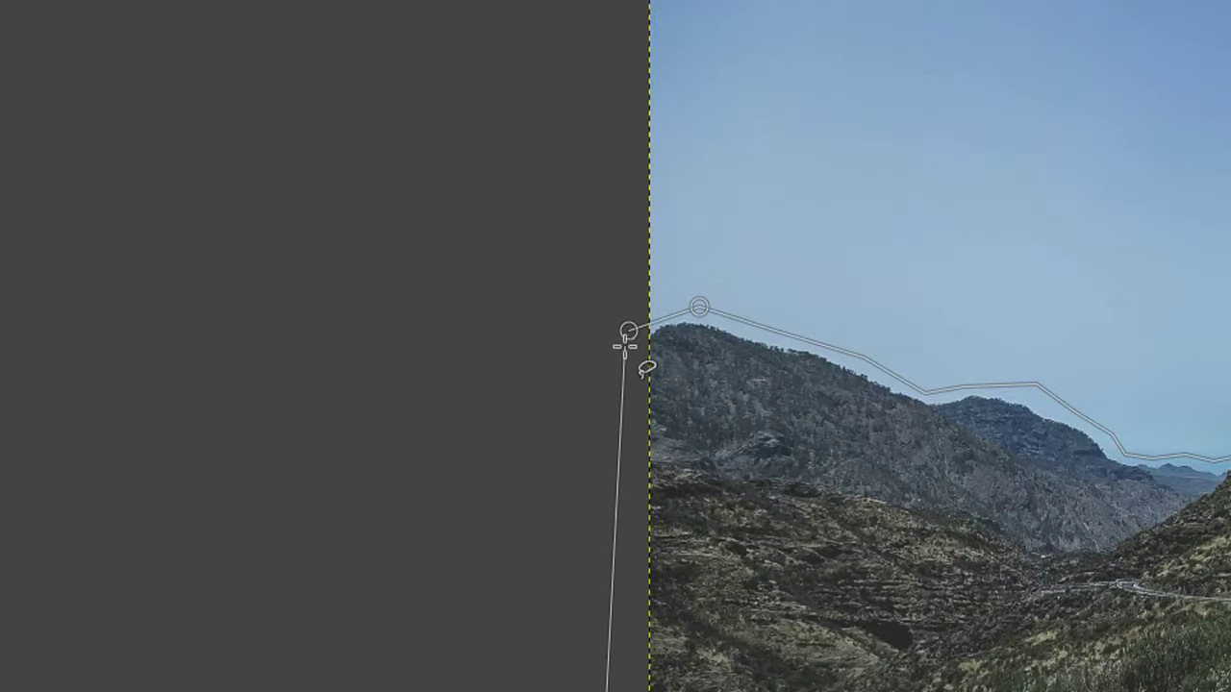
click(627, 330)
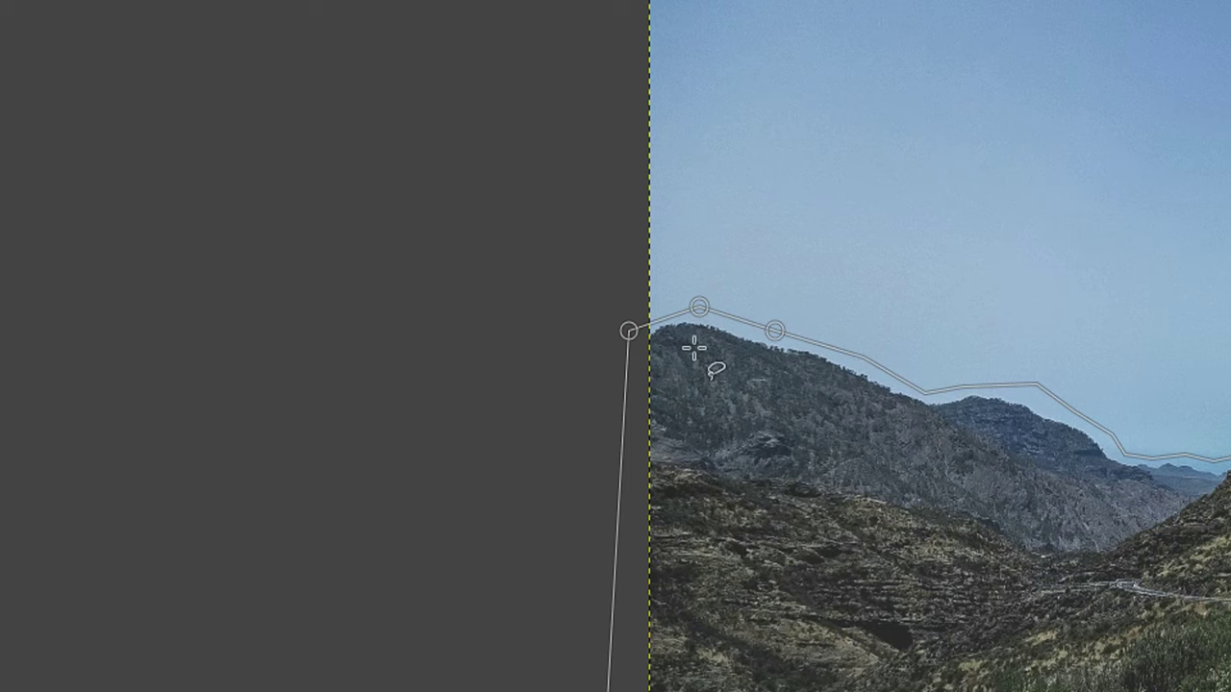
Create the foreground mask and paint the left hillside, adjusting brush width to 111 and back.
key(Return)
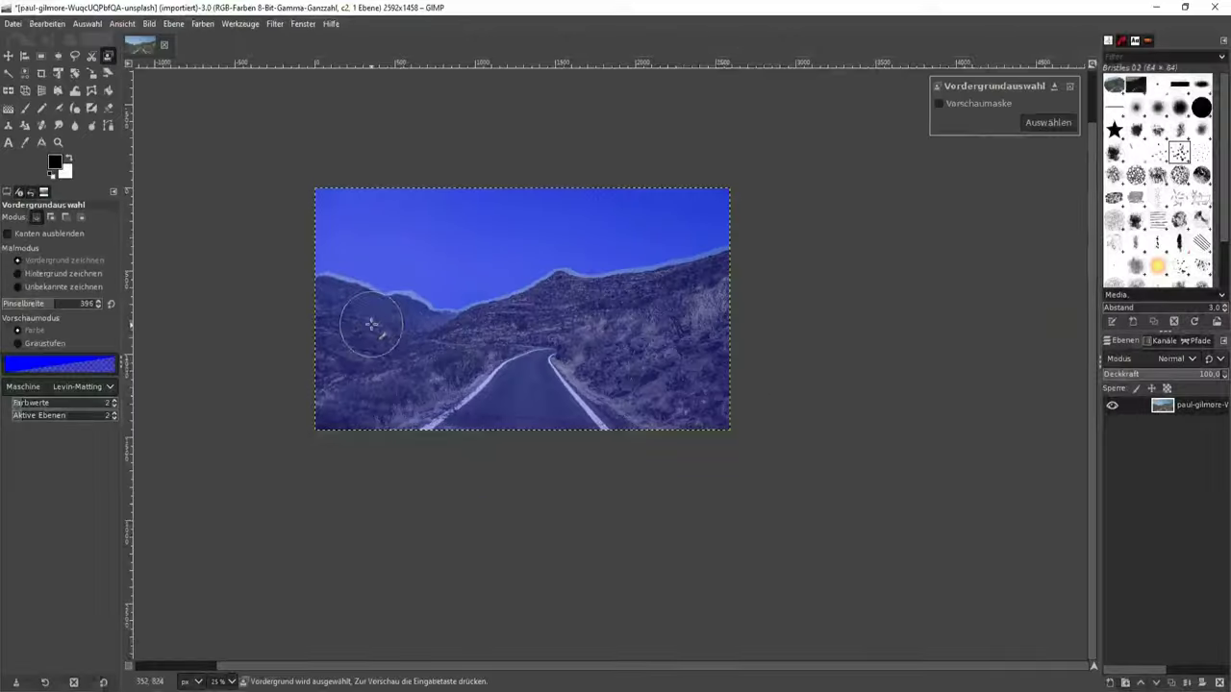
ctrl+scroll(463, 363, up, 2)
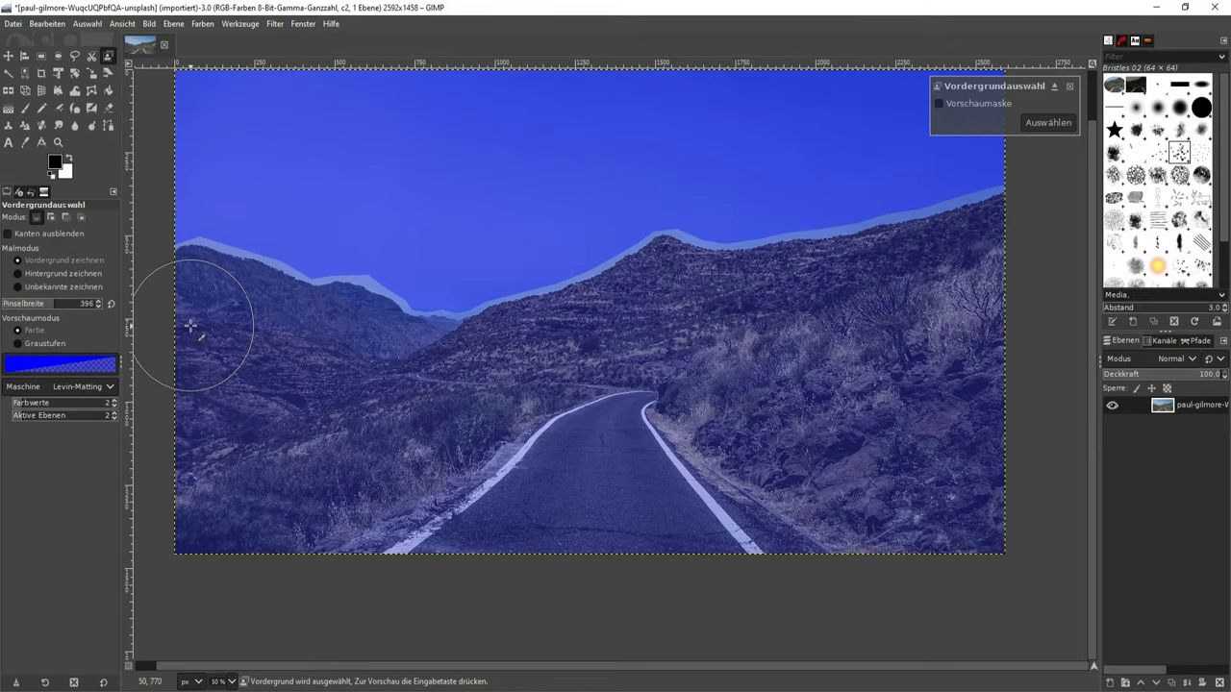
scroll(202, 332, up, 1)
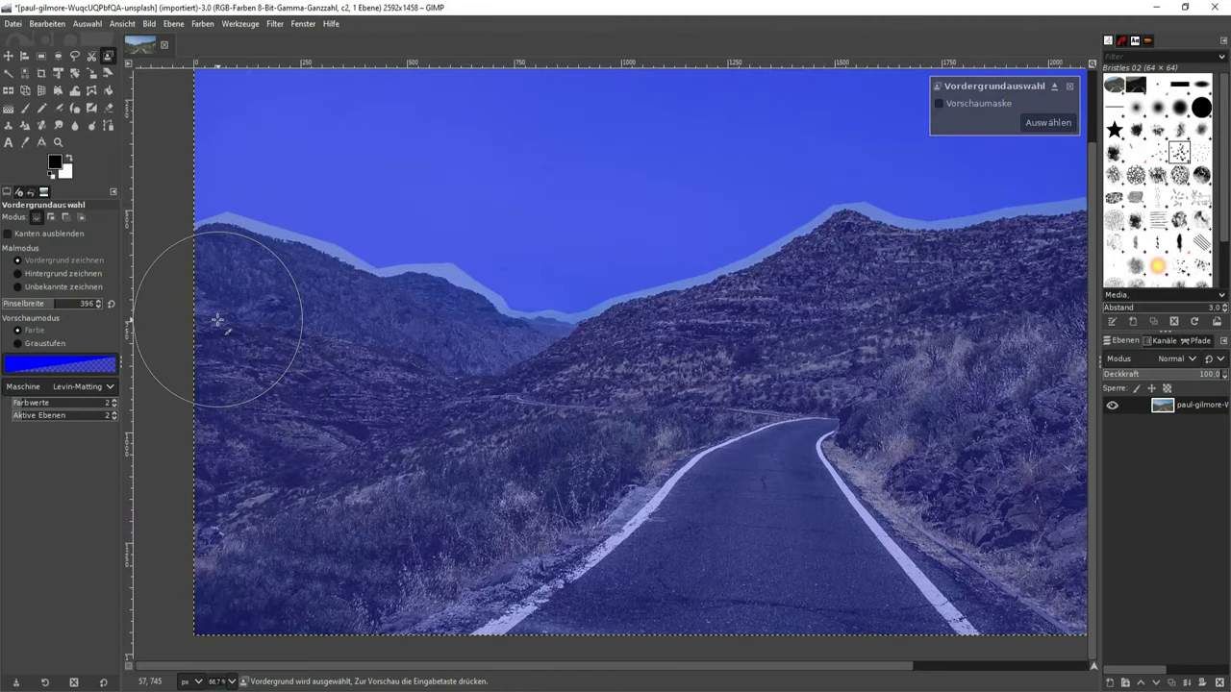
drag(218, 320, 269, 333)
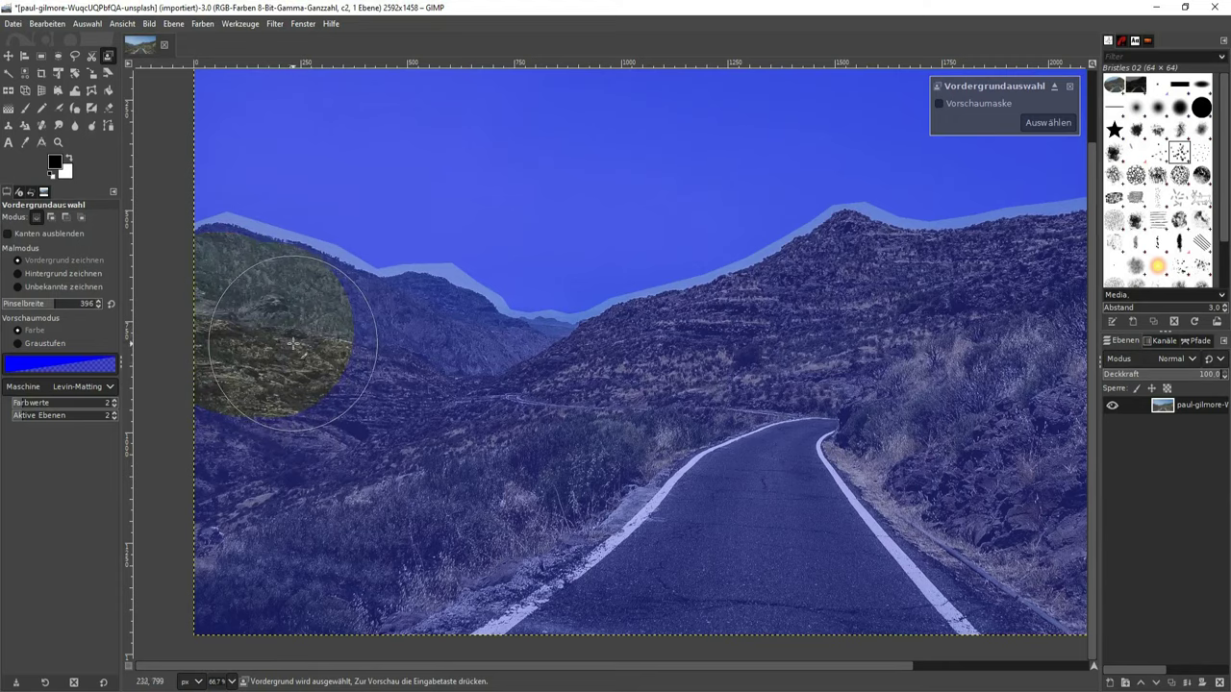
drag(298, 346, 327, 355)
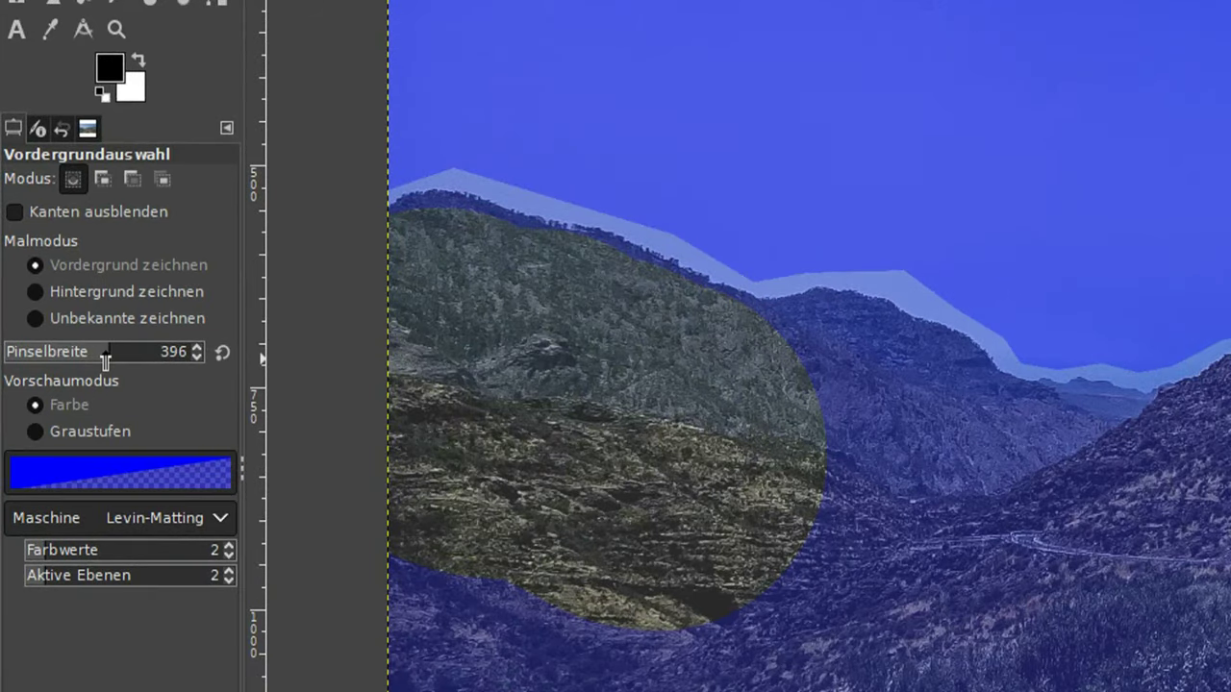
drag(106, 352, 46, 352)
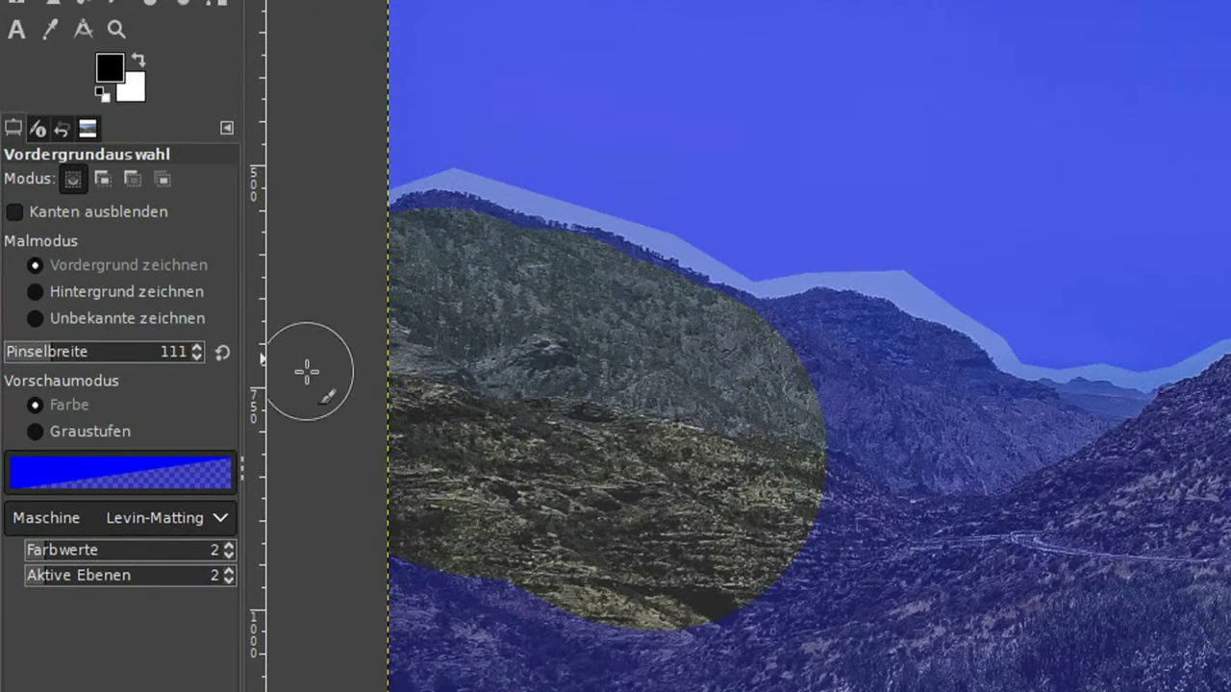
drag(846, 410, 885, 463)
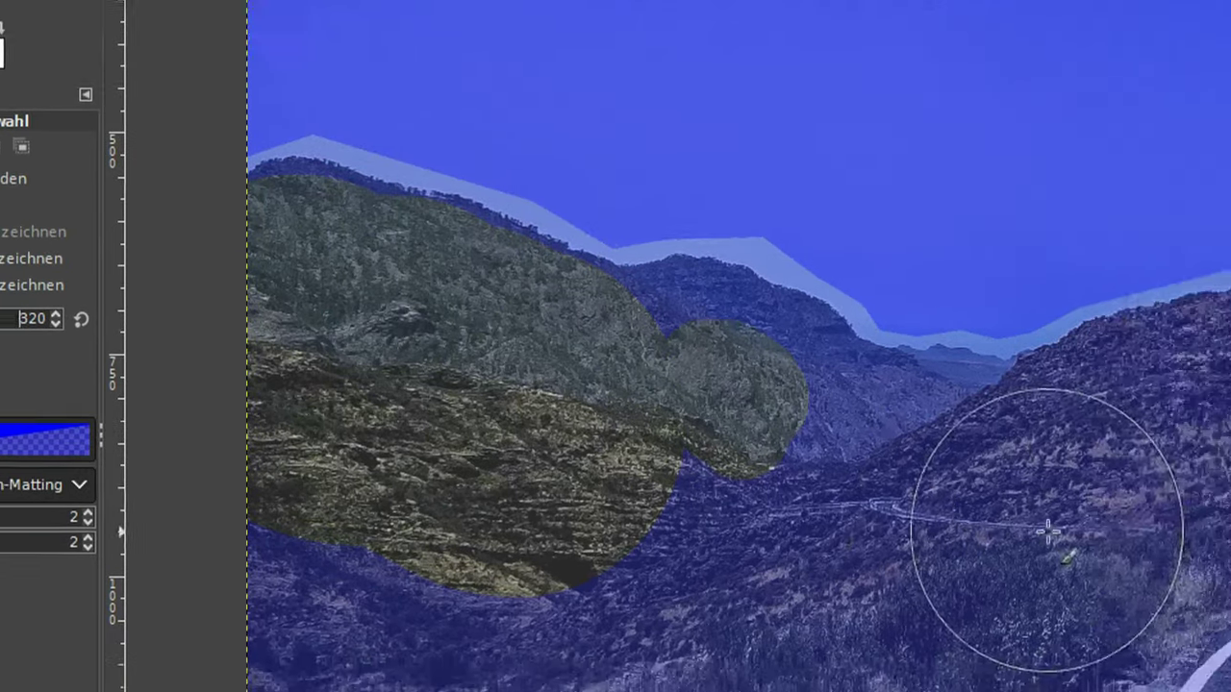
Paint the middle hillside, a landscape band and the right hill as foreground, undoing one stray stroke.
drag(792, 509, 718, 511)
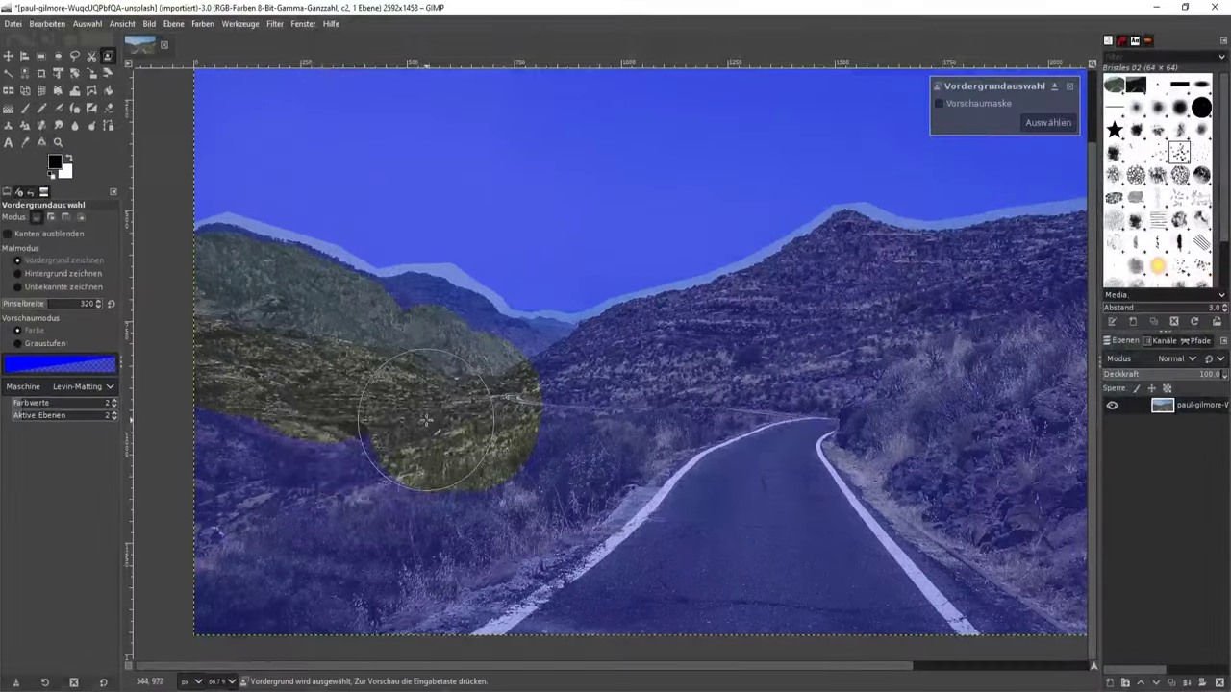
mouse_move(440, 393)
mouse_down()
mouse_move(203, 432)
mouse_move(693, 467)
mouse_move(549, 402)
mouse_up()
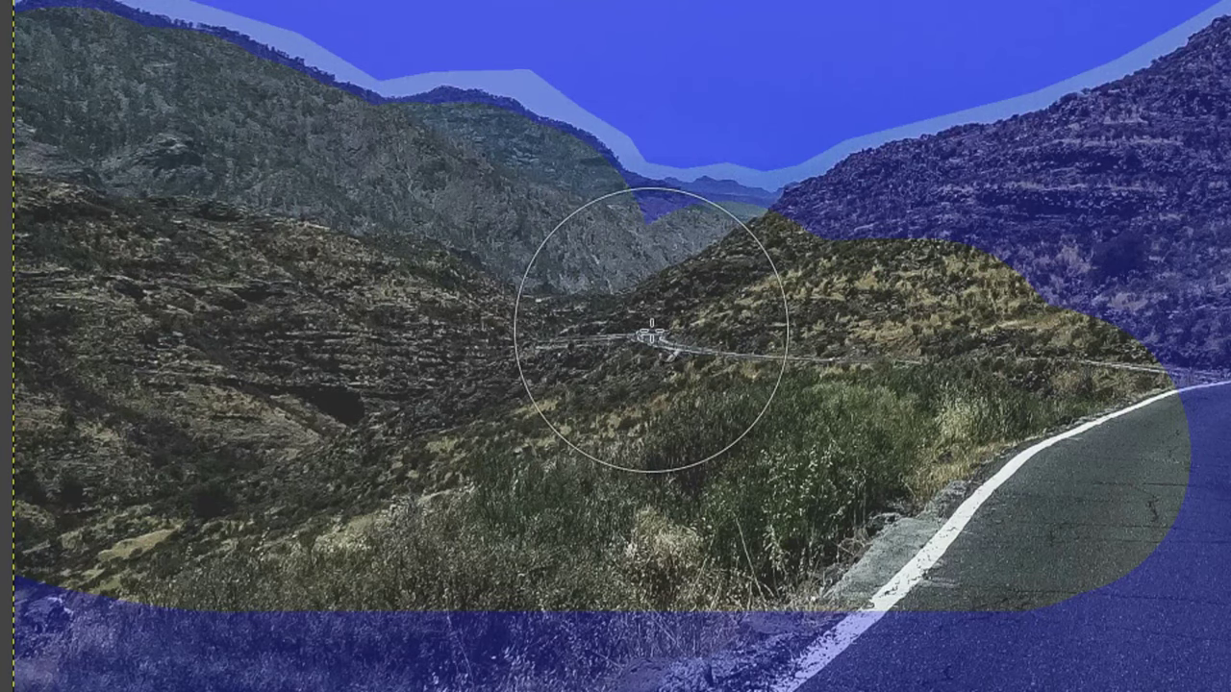
drag(816, 371, 894, 331)
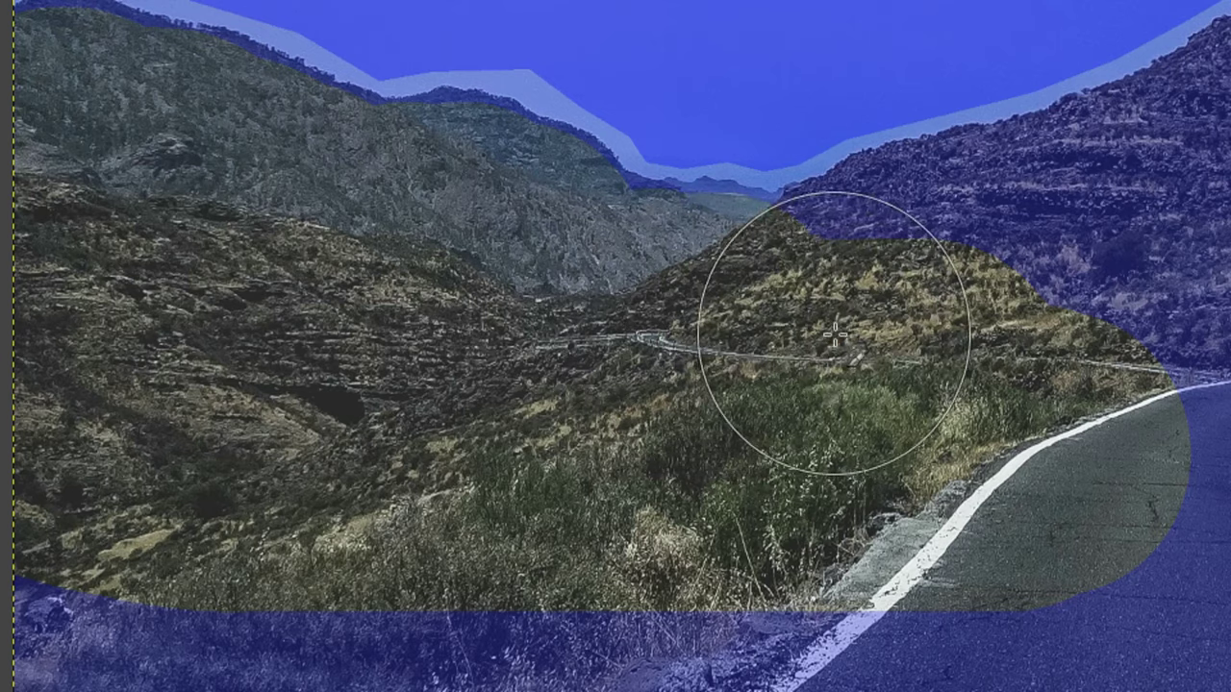
key(ctrl+z)
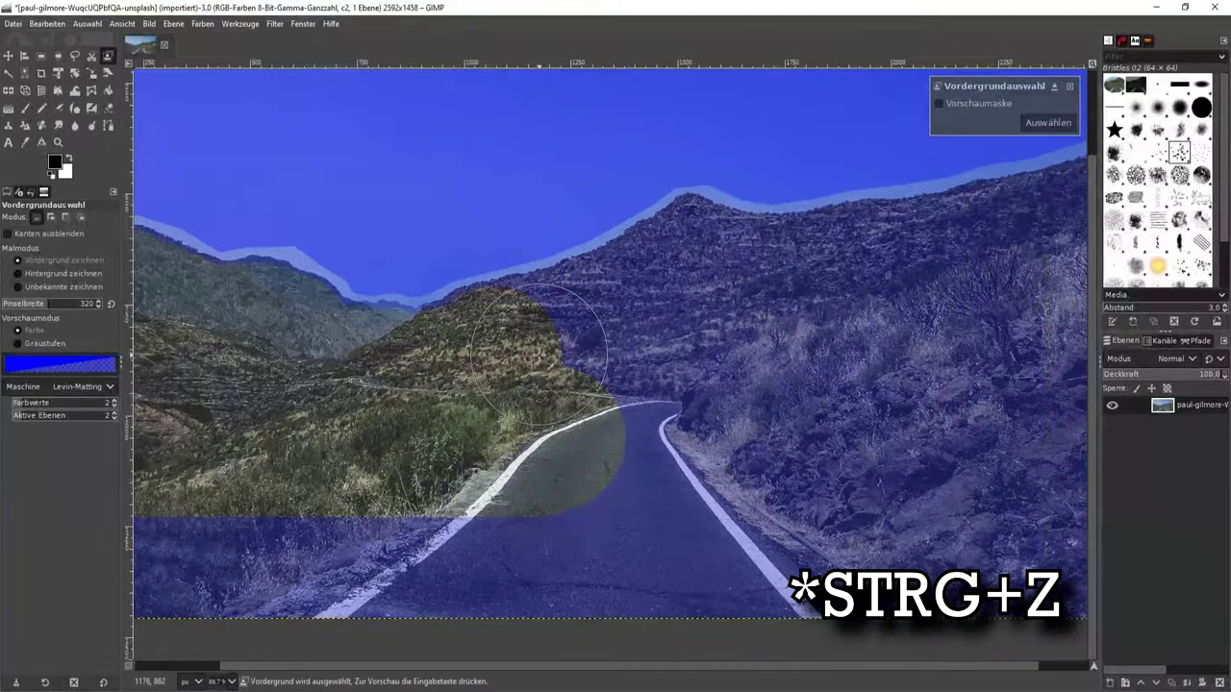
mouse_move(525, 353)
mouse_down()
mouse_move(734, 283)
mouse_move(751, 341)
mouse_move(791, 306)
mouse_move(896, 308)
mouse_move(898, 449)
mouse_move(676, 368)
mouse_move(577, 426)
mouse_move(693, 429)
mouse_move(825, 472)
mouse_move(357, 467)
mouse_up()
key(minus)
key(minus)
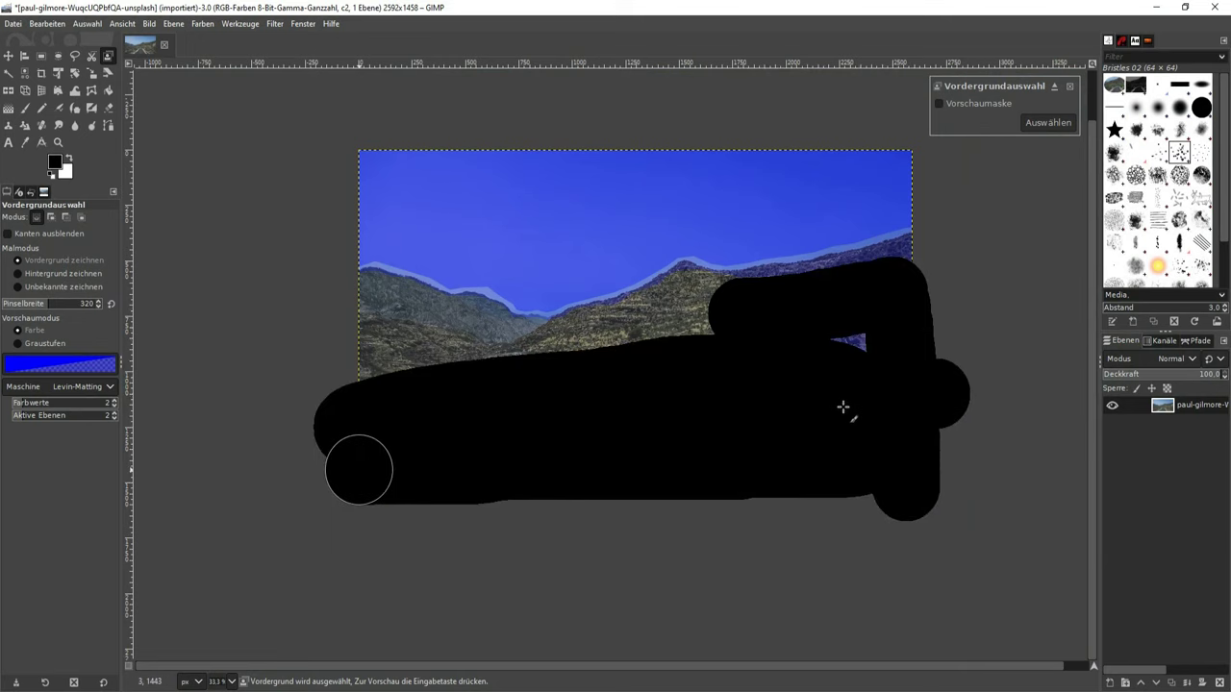
key(plus)
key(plus)
mouse_move(792, 261)
mouse_down()
mouse_move(590, 302)
mouse_move(419, 365)
mouse_up()
key(minus)
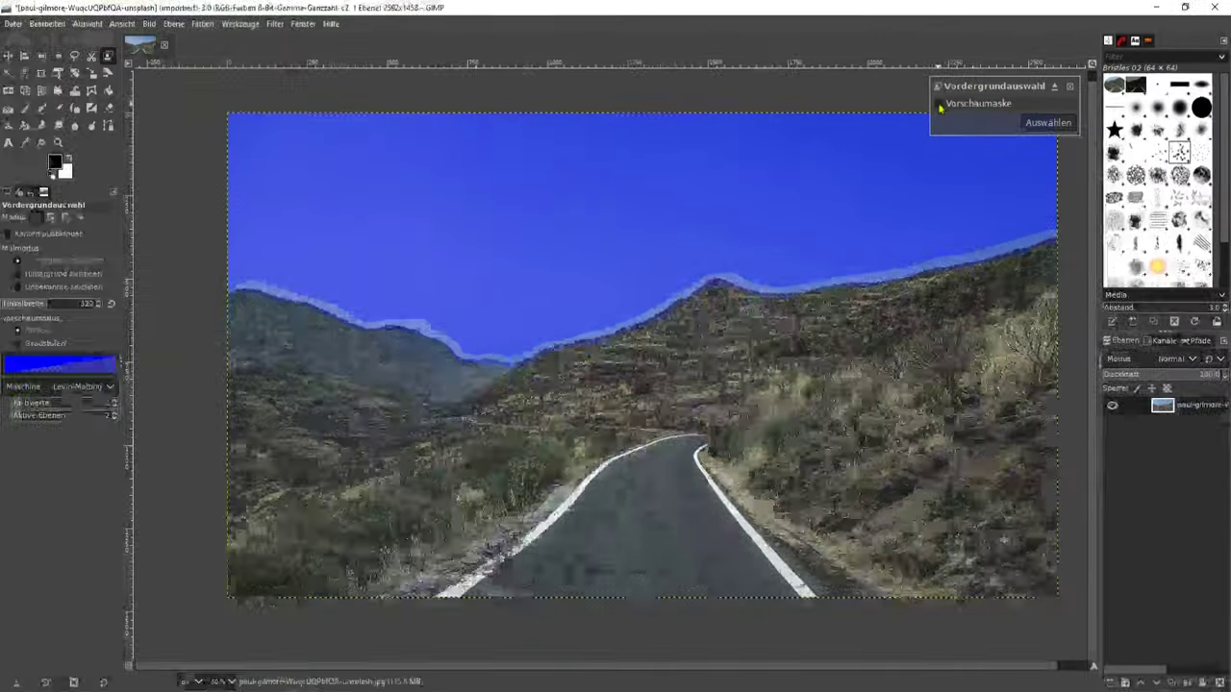
Preview the mask with Vorschaumaske and apply the foreground selection along the mountain skyline.
click(647, 210)
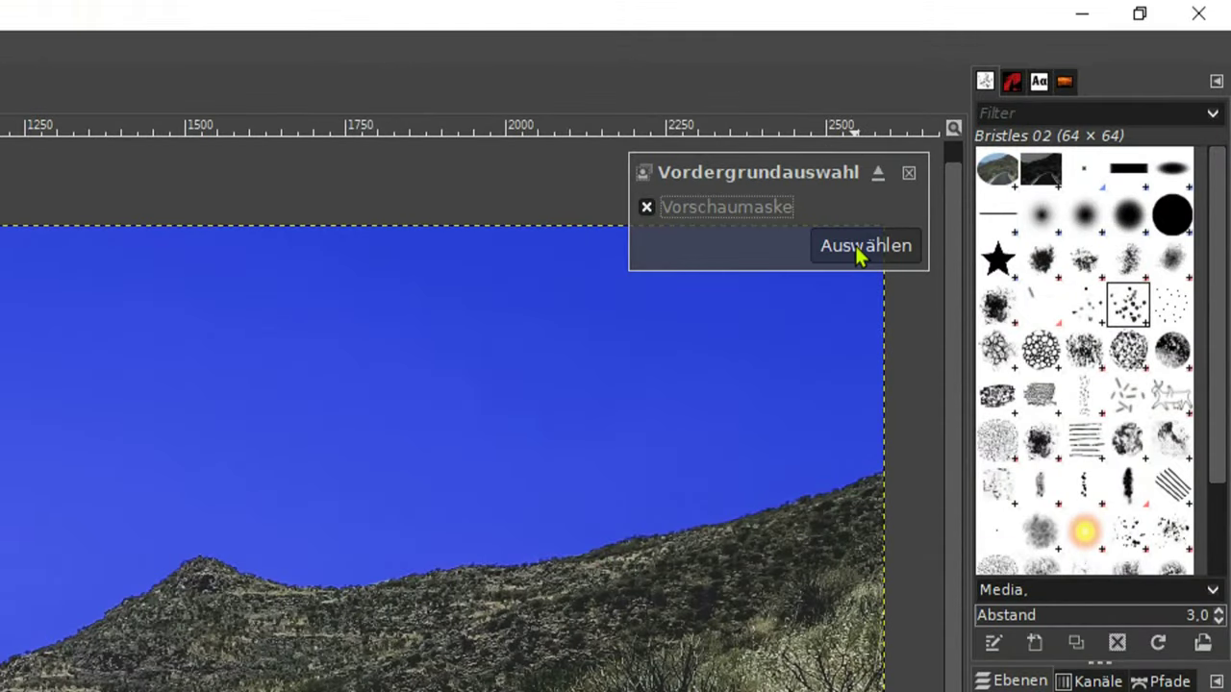
click(855, 246)
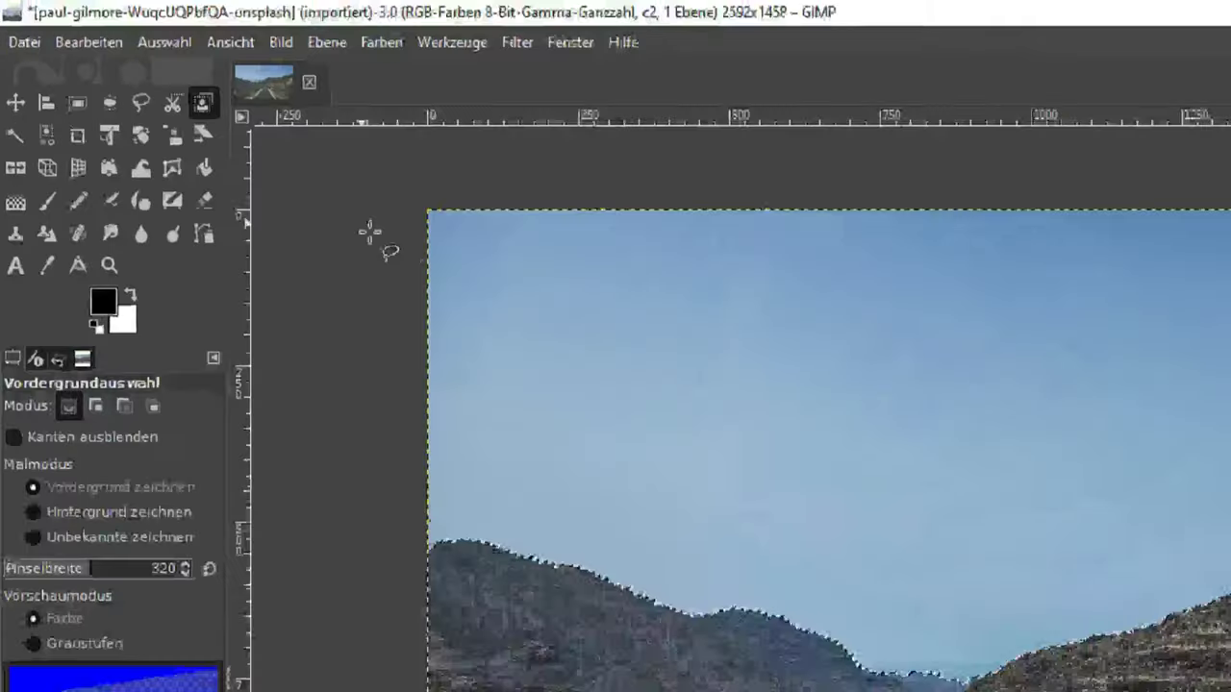
Invert the selection and delete the sky, leaving it transparent.
click(164, 42)
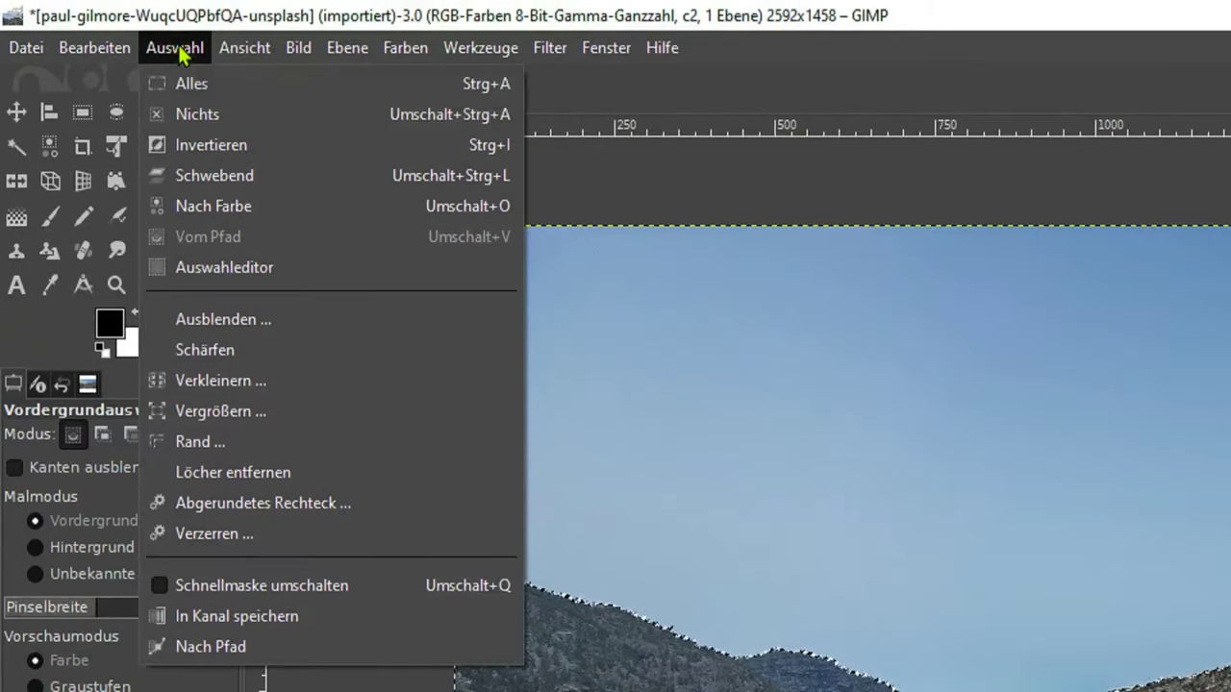
click(219, 148)
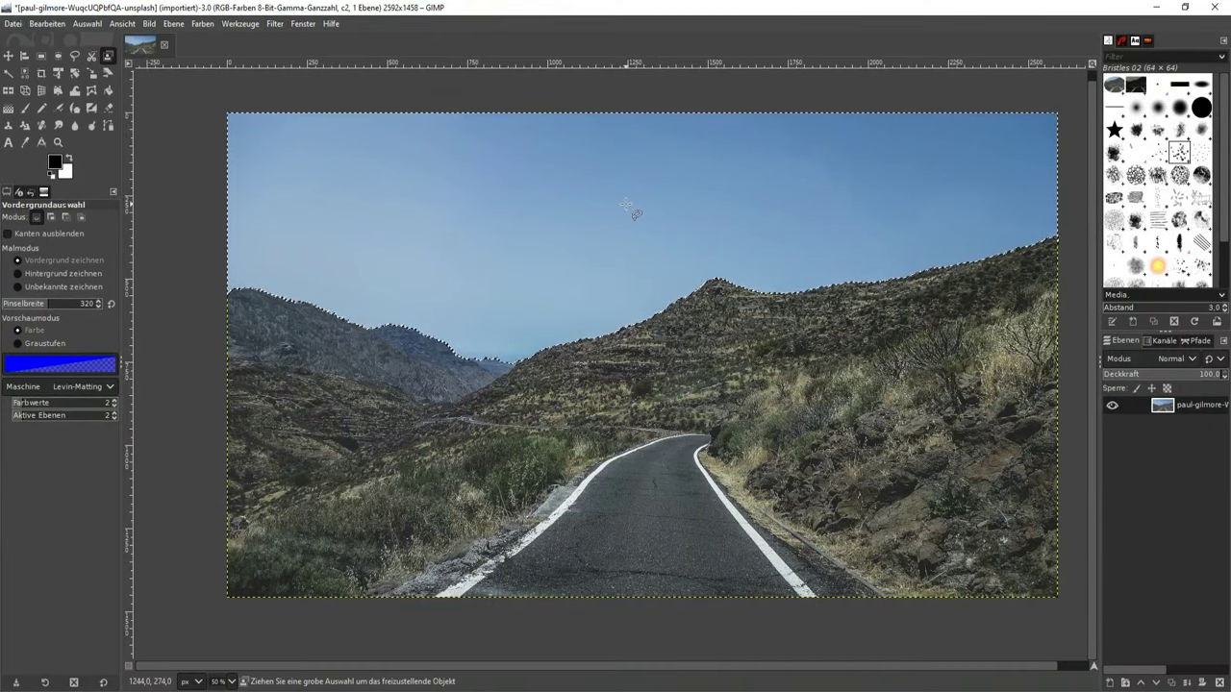
key(Delete)
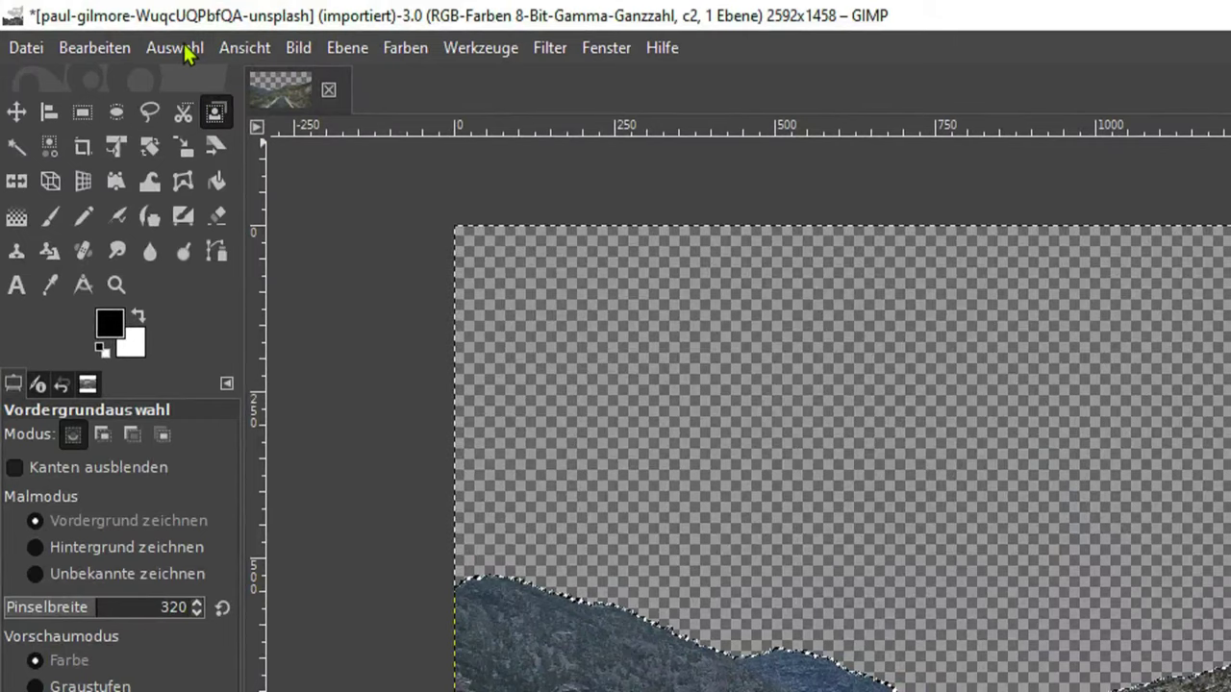
Clear the selection with Auswahl > Nichts and recentre the image in the window.
click(90, 24)
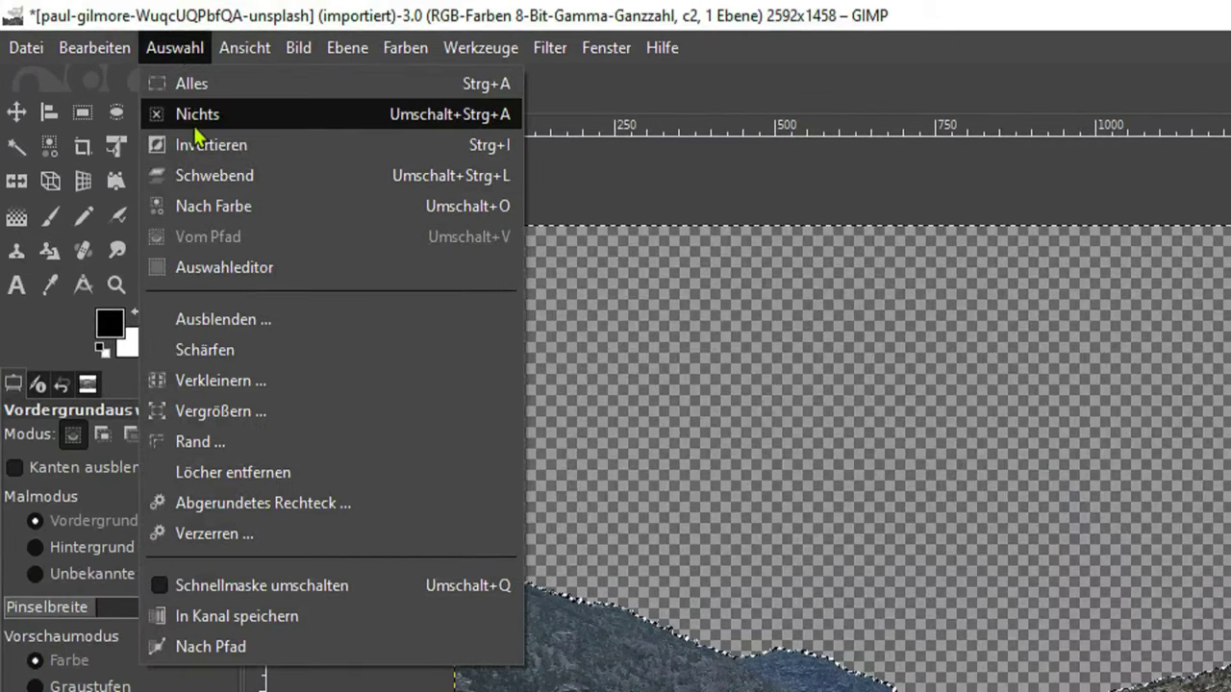
click(231, 114)
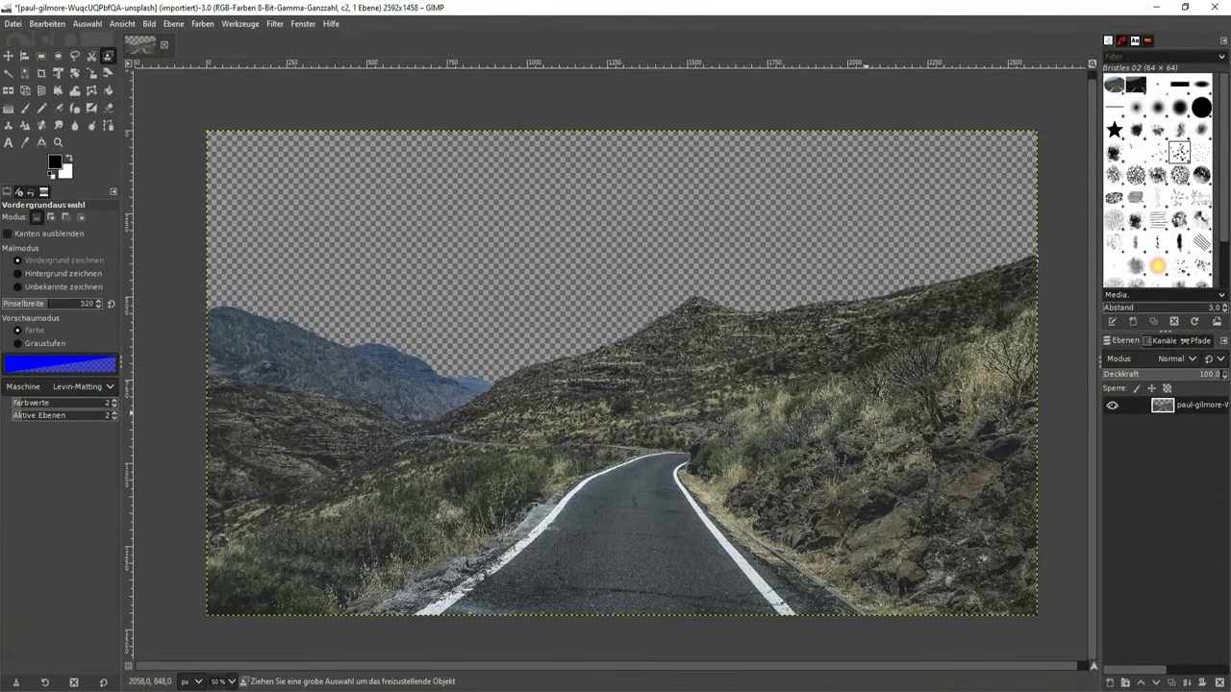
scroll(867, 412, down, 1)
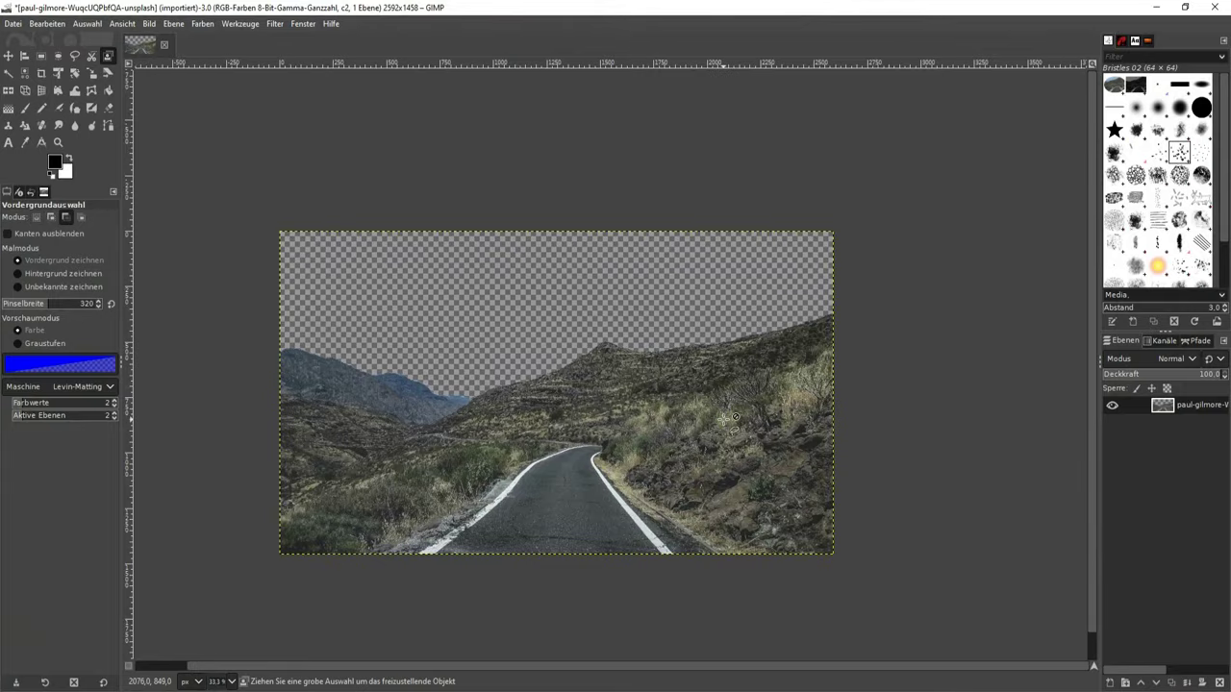
scroll(731, 416, up, 1)
drag(731, 416, 843, 414)
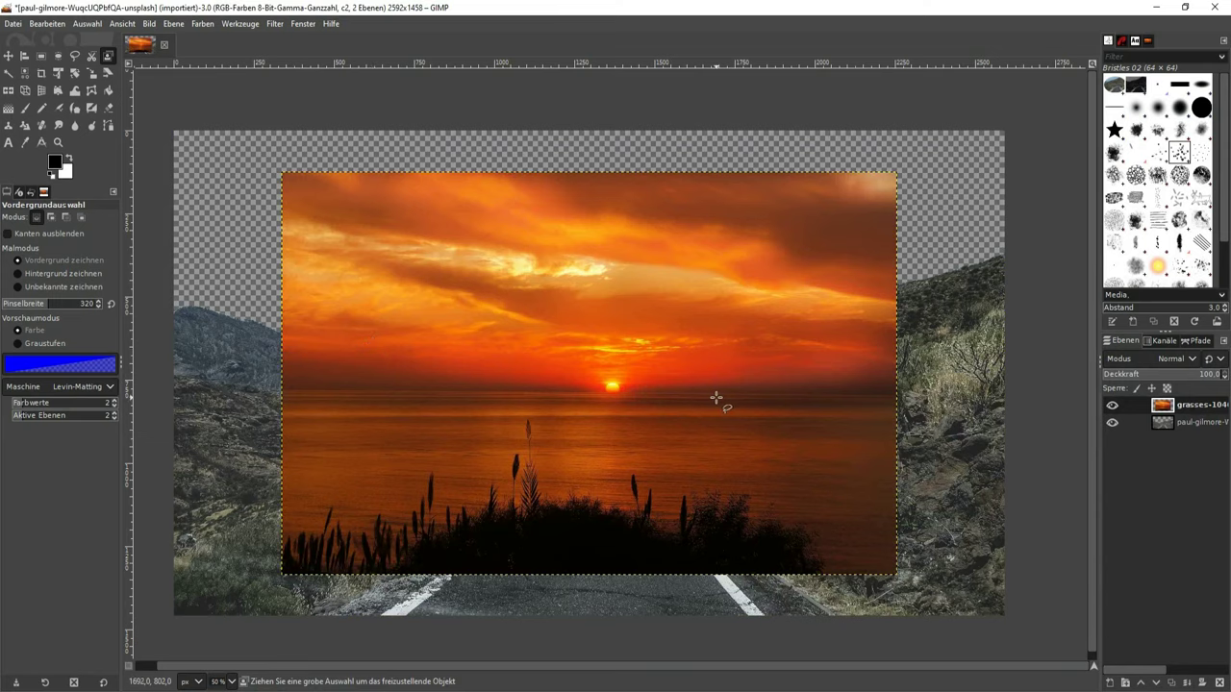
Scale the sunset layer to 2949 × 1862 px and nudge it slightly upward.
scroll(716, 397, down, 1)
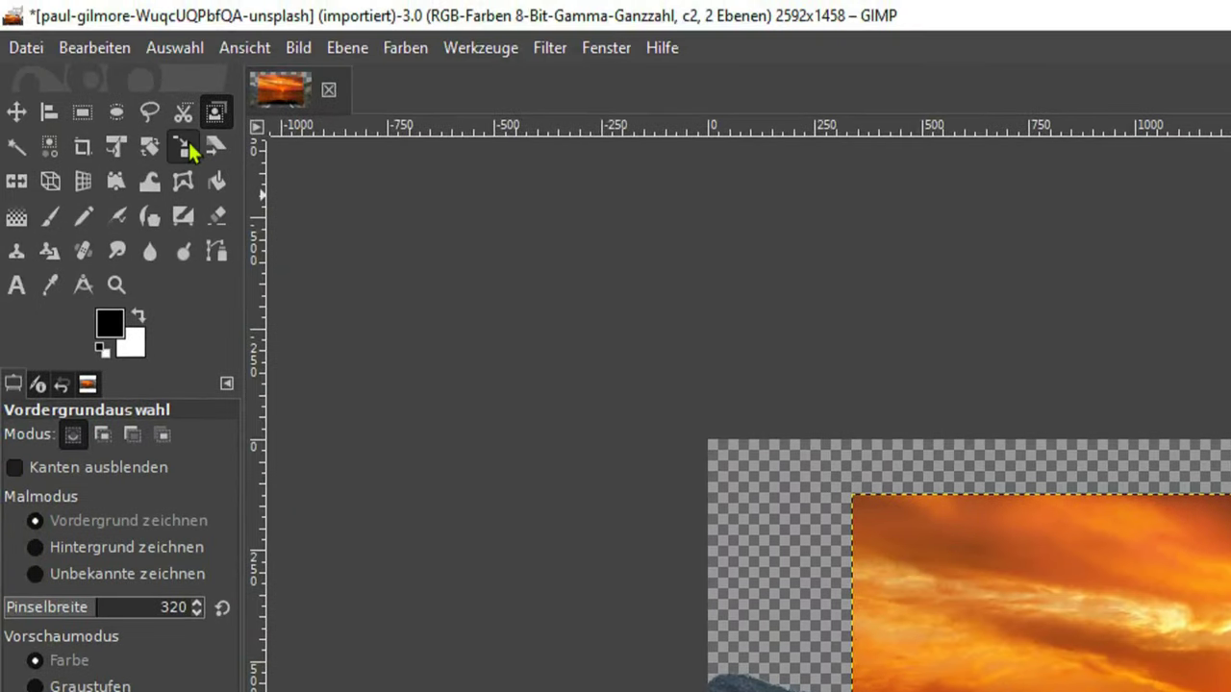
click(184, 148)
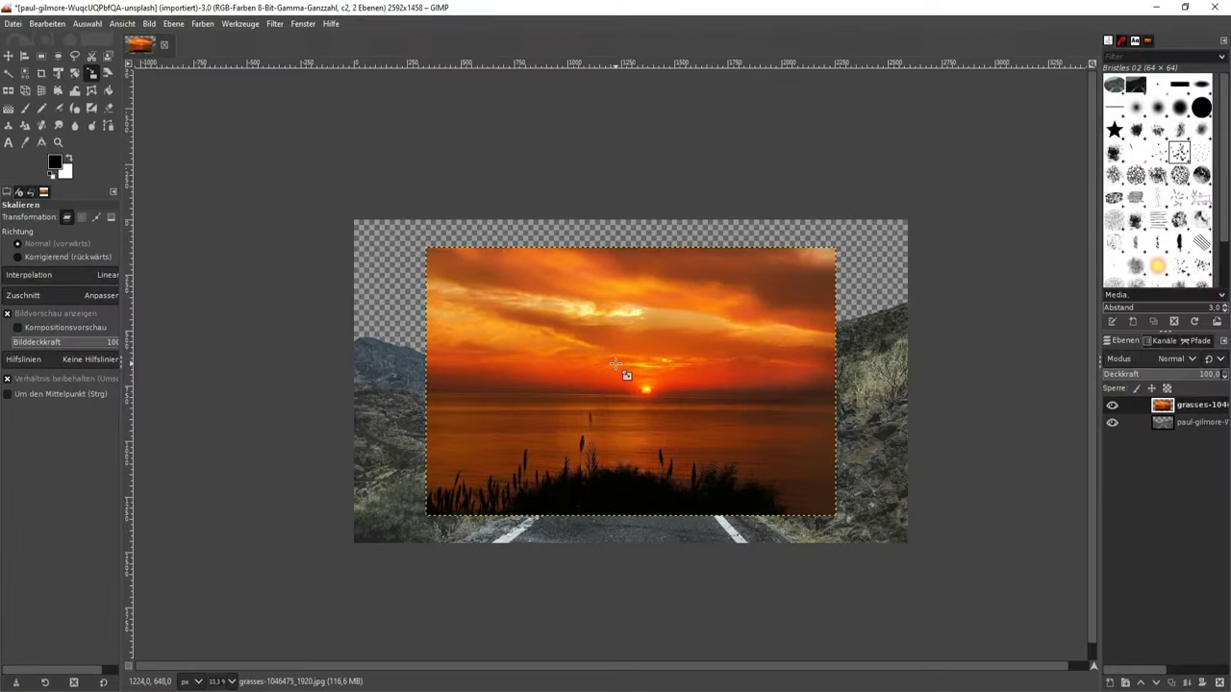
click(615, 364)
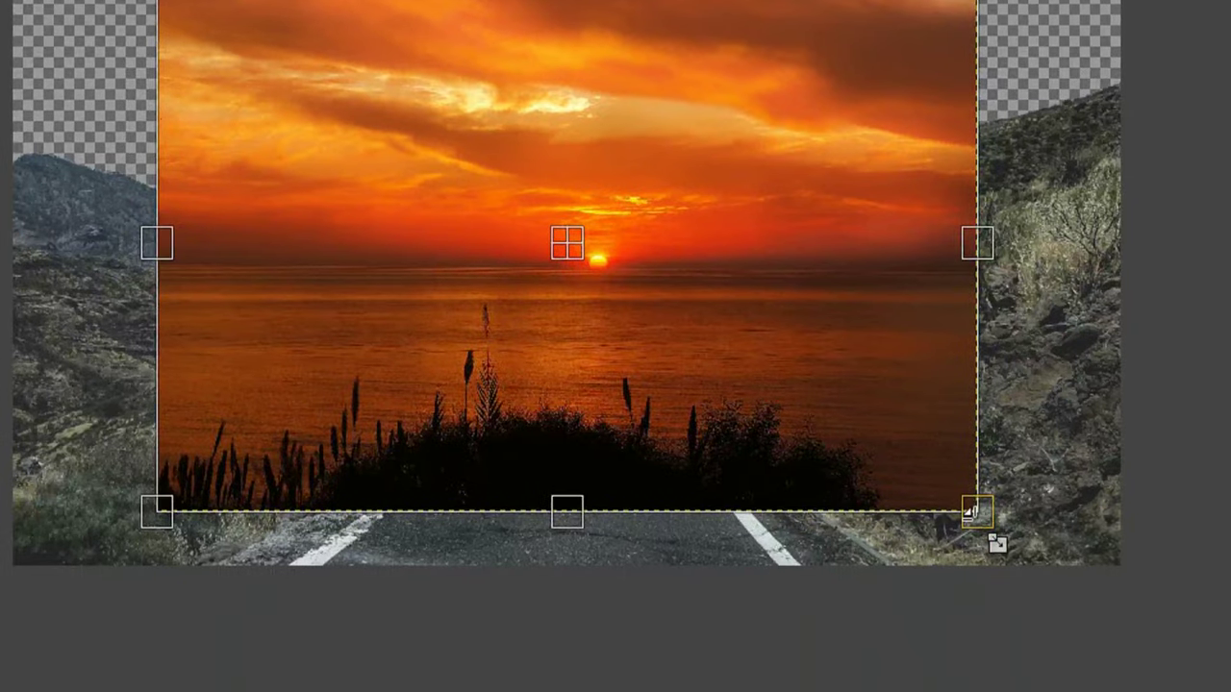
mouse_move(996, 596)
mouse_down()
mouse_move(924, 585)
mouse_move(947, 589)
mouse_up()
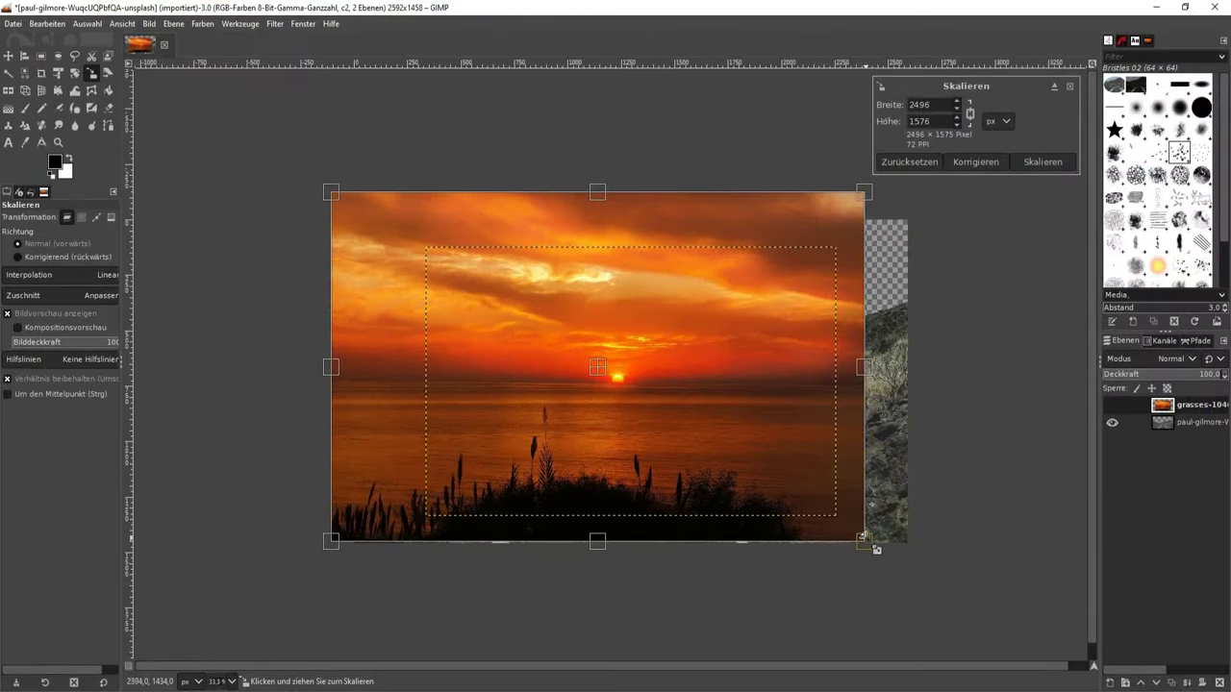
drag(863, 536, 962, 602)
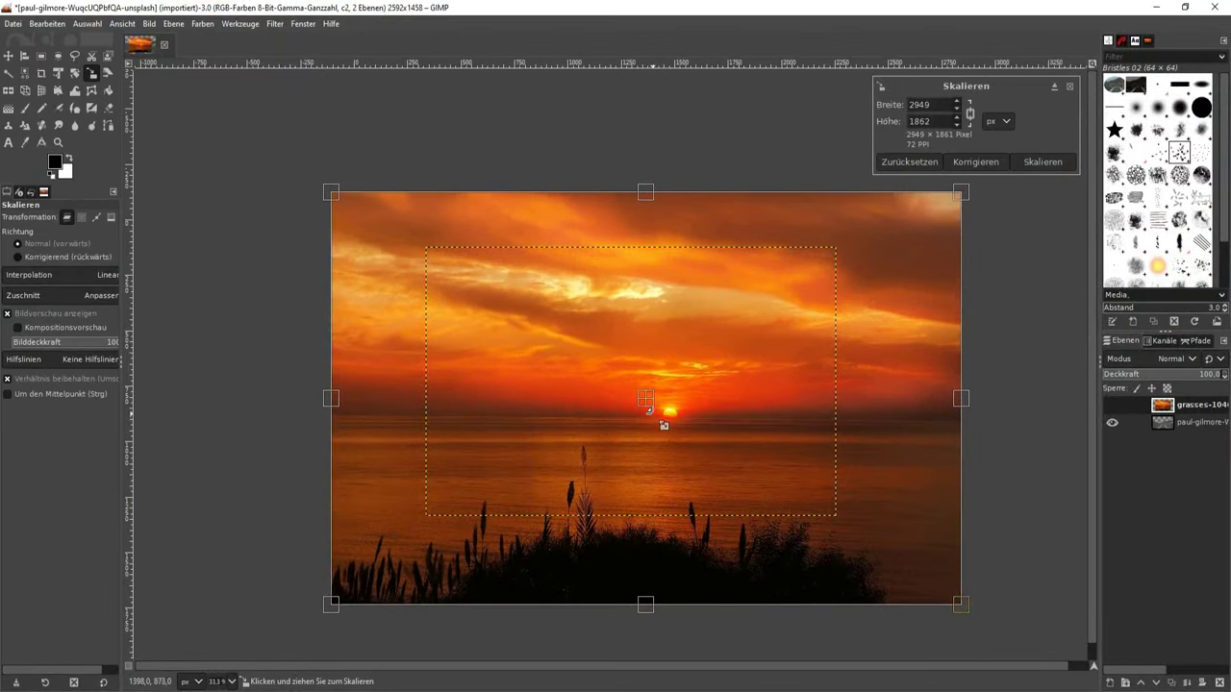
drag(663, 401, 664, 389)
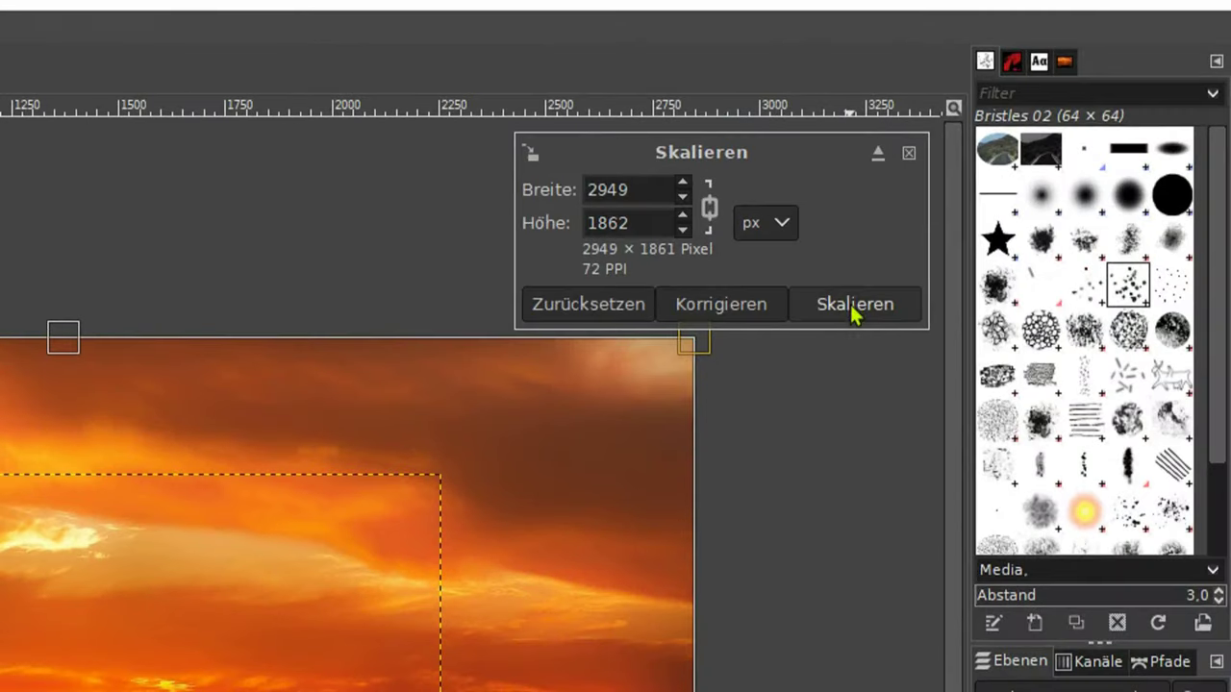
click(852, 305)
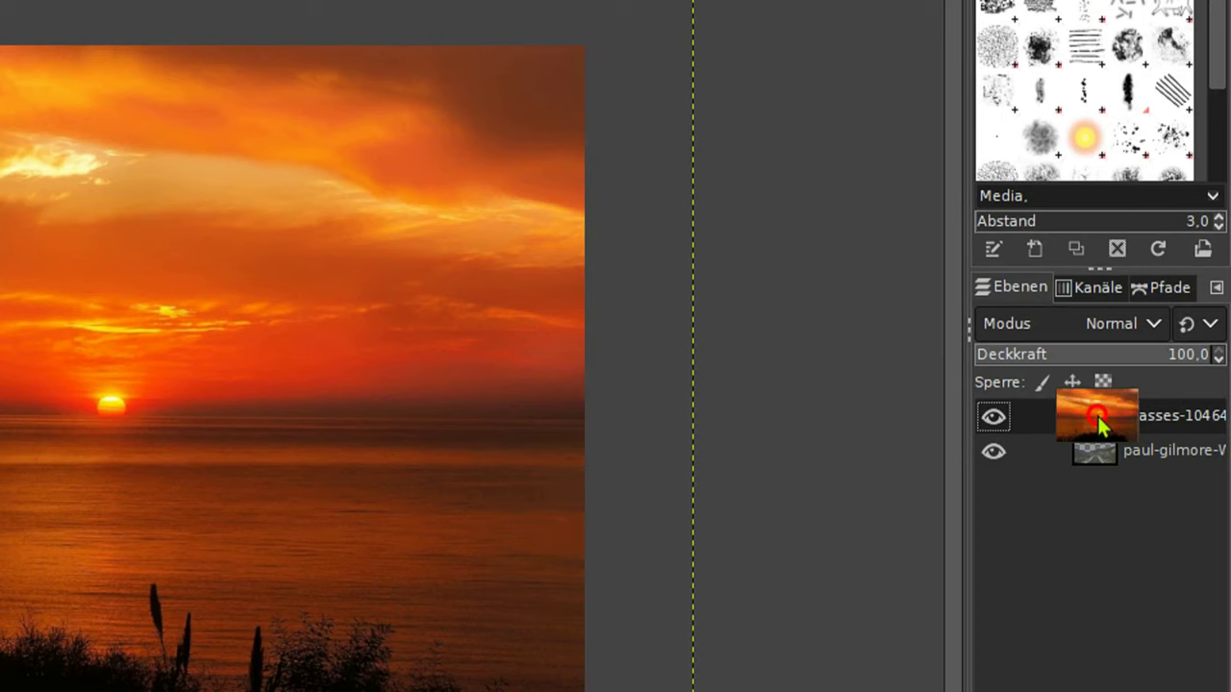
Move the sunset layer below the road photo and make the road layer active.
drag(1099, 421, 1102, 478)
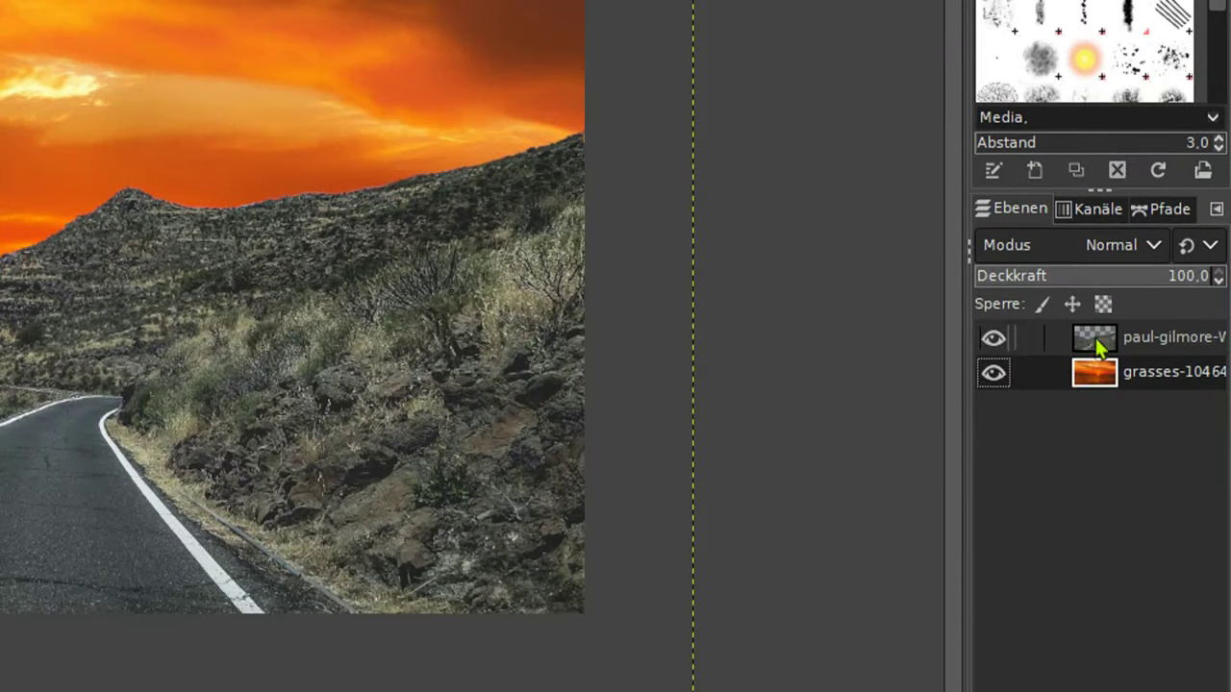
click(1096, 339)
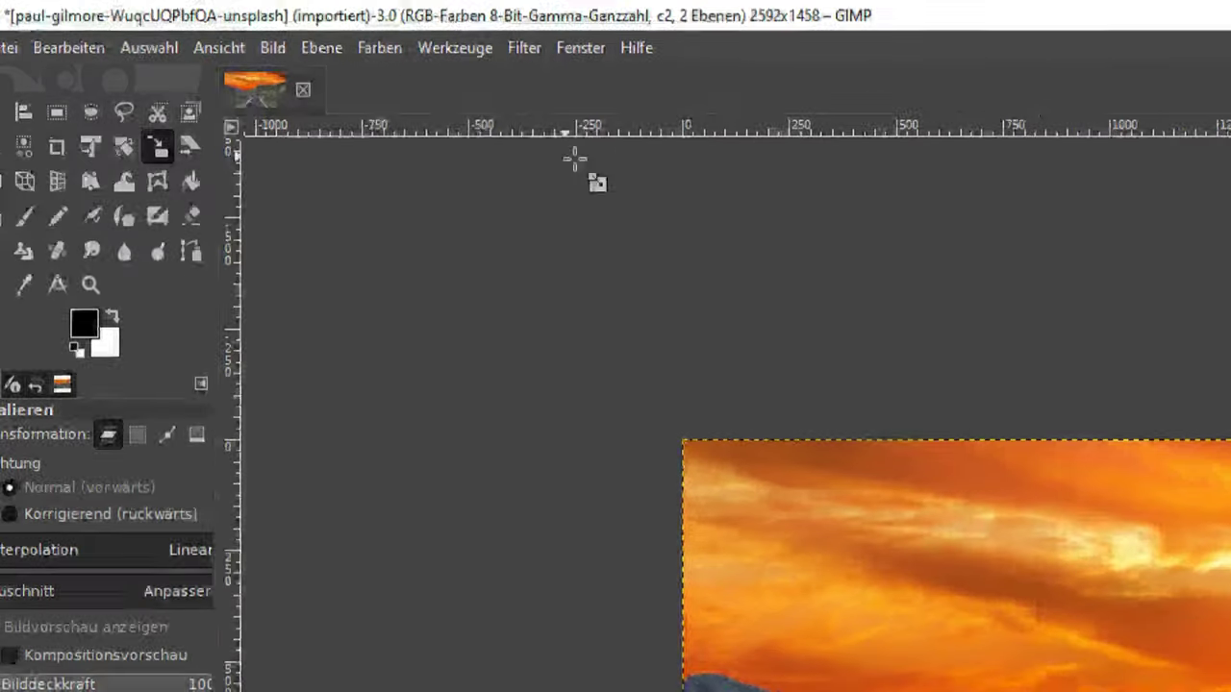
click(384, 48)
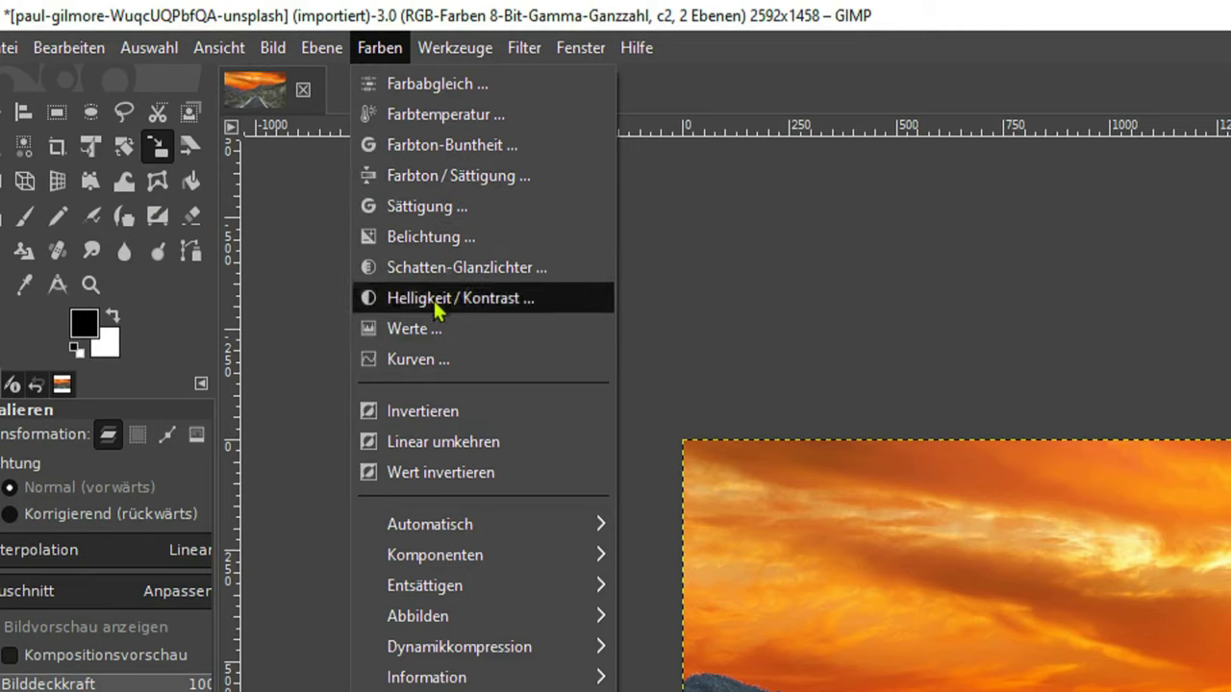
In Kurven, lower the Wert curve and raise the red curve to warm the road photo.
click(415, 366)
mouse_move(483, 36)
mouse_down()
mouse_move(929, 206)
mouse_move(1017, 121)
mouse_move(1047, 124)
mouse_up()
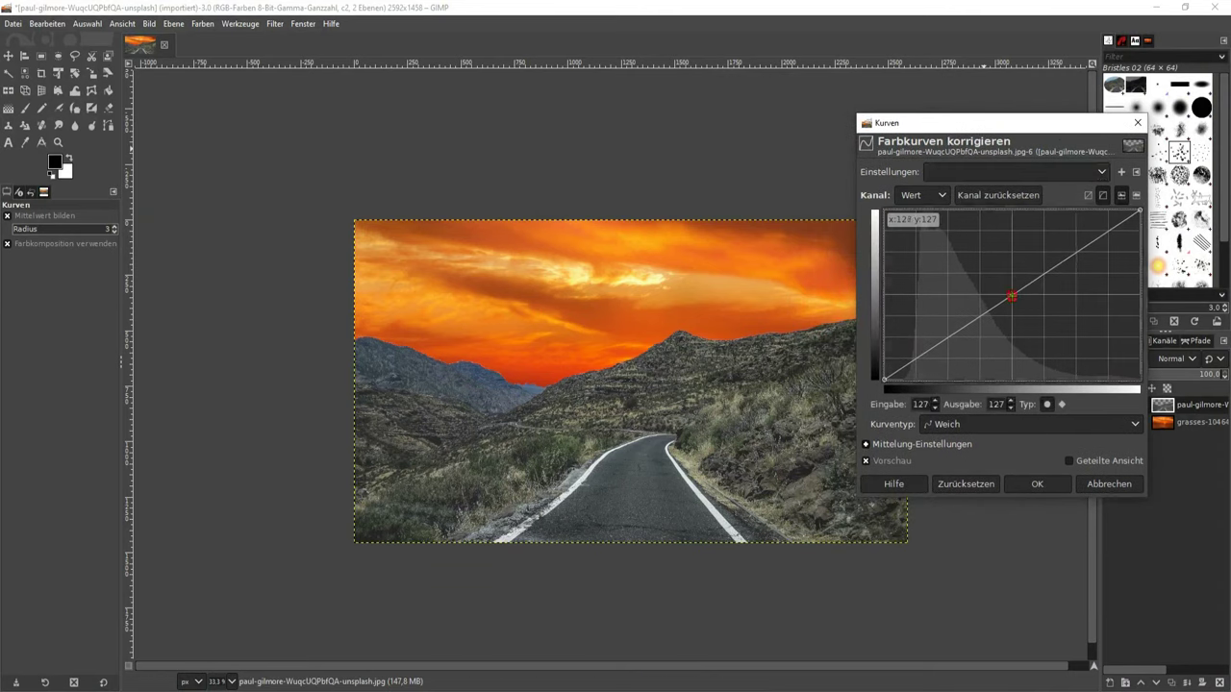
drag(1009, 295, 1024, 309)
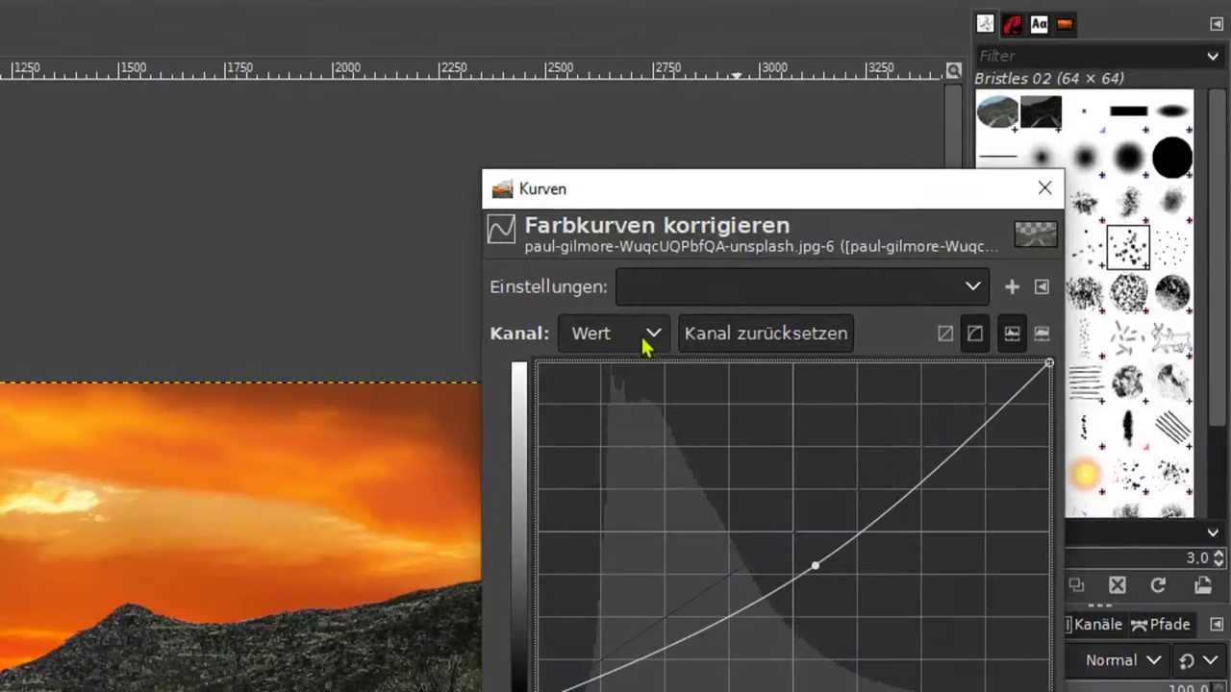
click(644, 337)
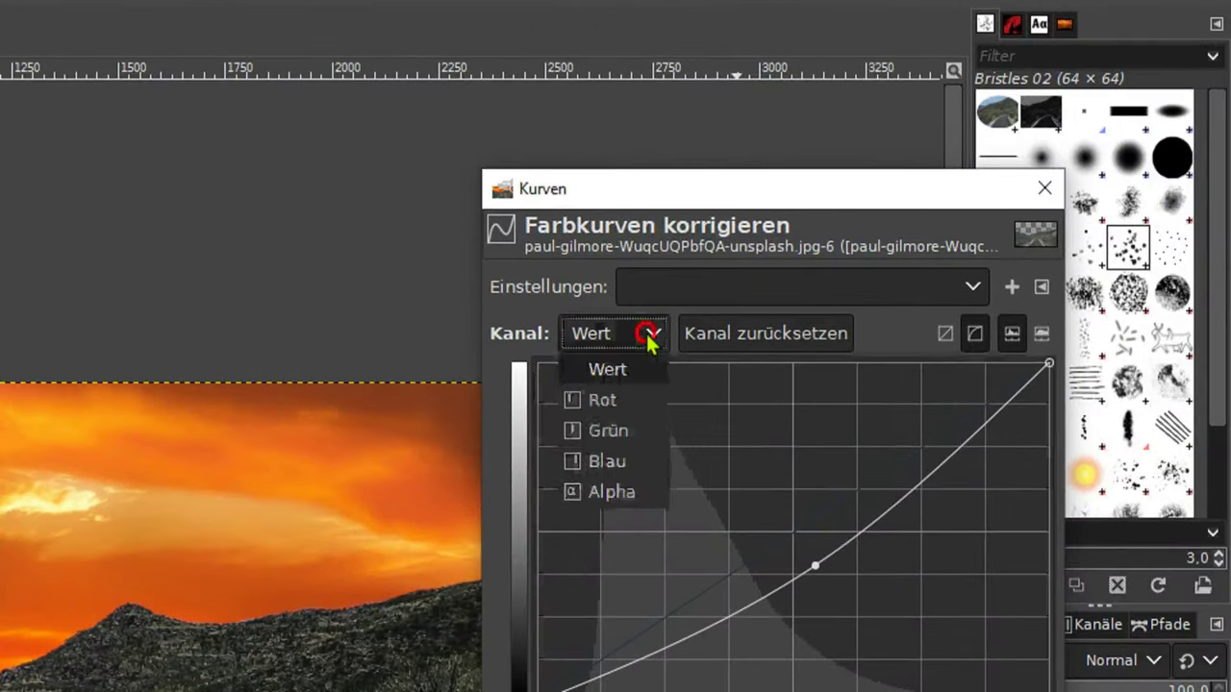
click(627, 401)
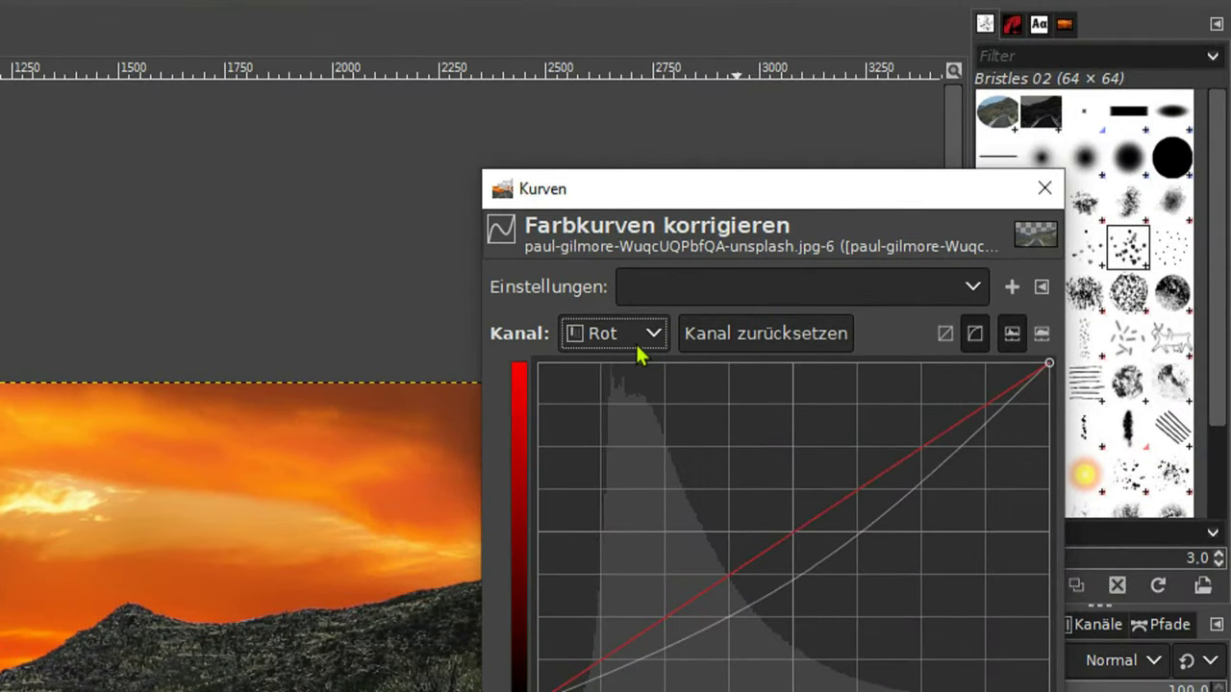
drag(795, 522, 769, 497)
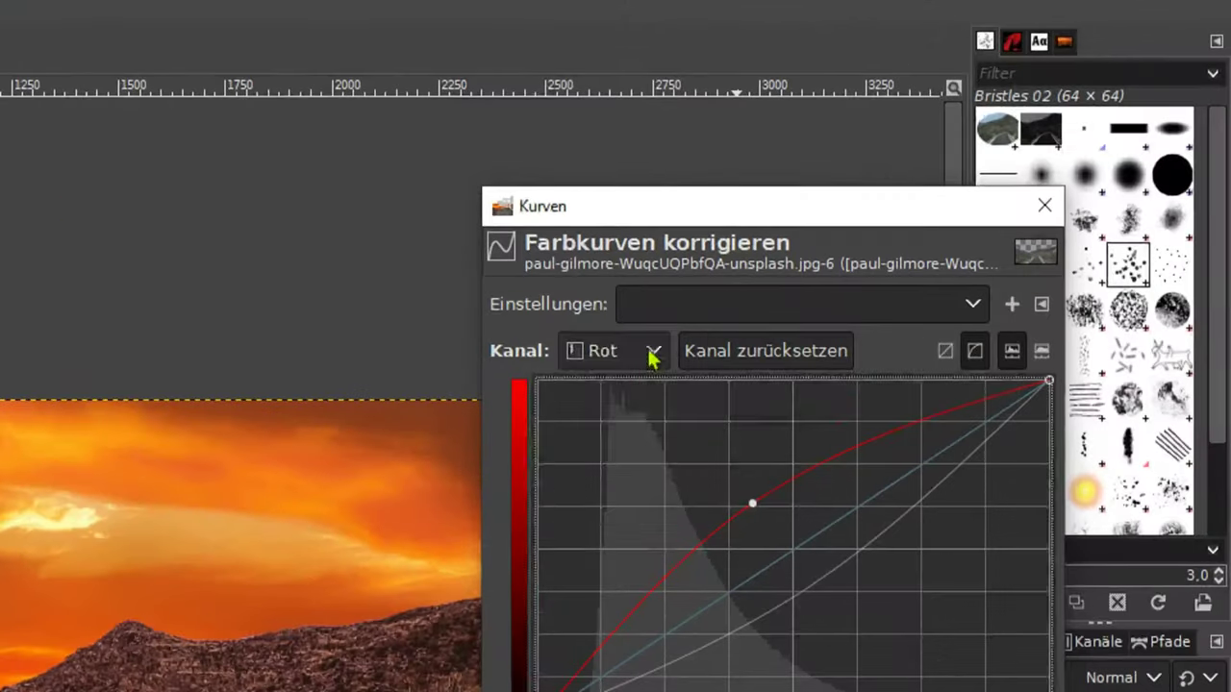
Lower the green and blue curves for an orange-brown tone and apply the curves.
click(941, 196)
click(640, 450)
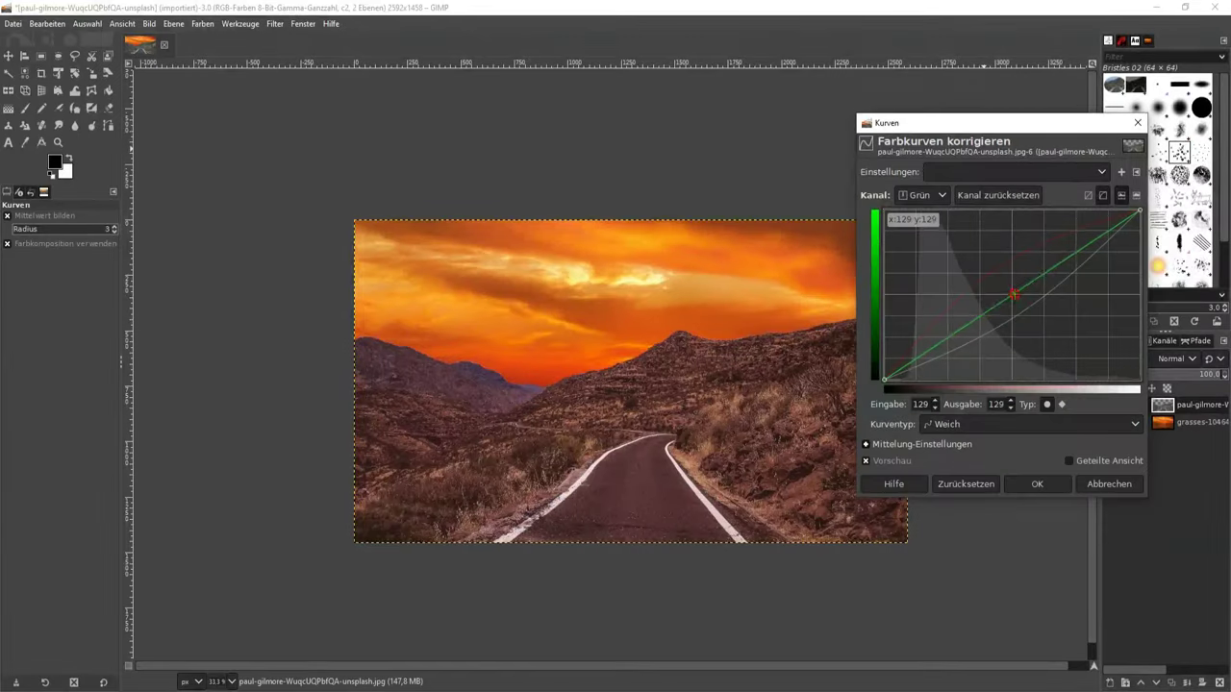
drag(1014, 293, 1025, 314)
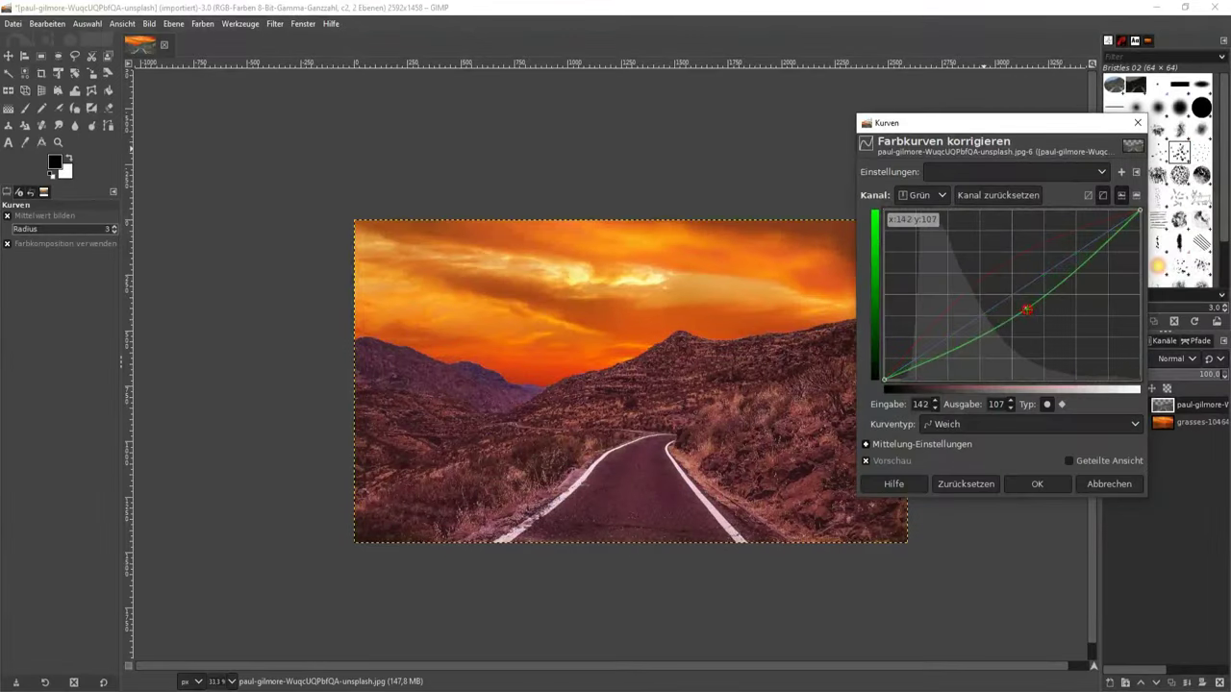
click(922, 195)
click(925, 254)
drag(1013, 294, 1037, 338)
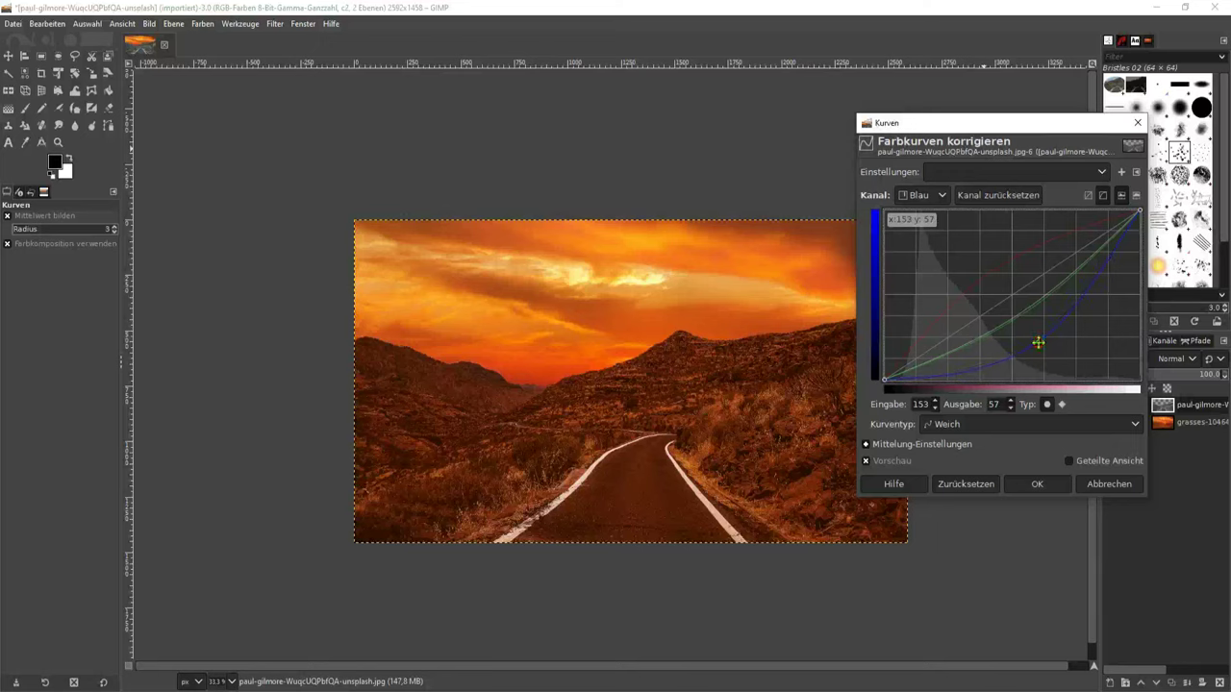
click(1037, 485)
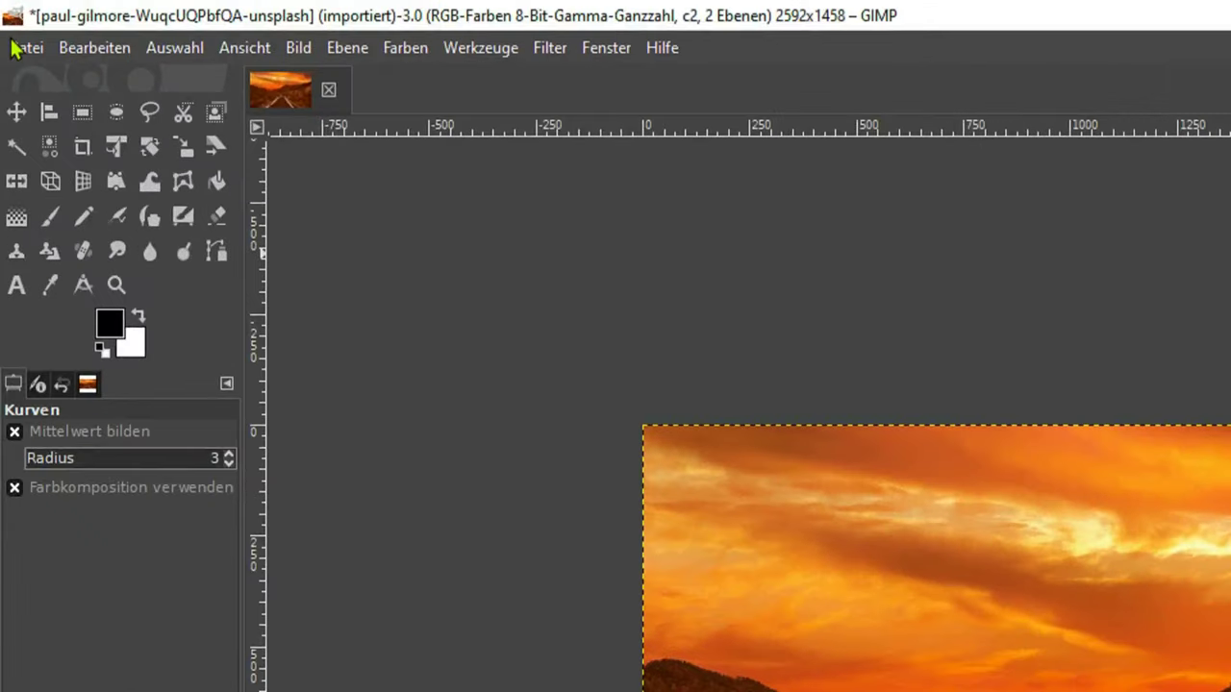
Export the sunset road composite as a JPEG at quality 90.
click(13, 25)
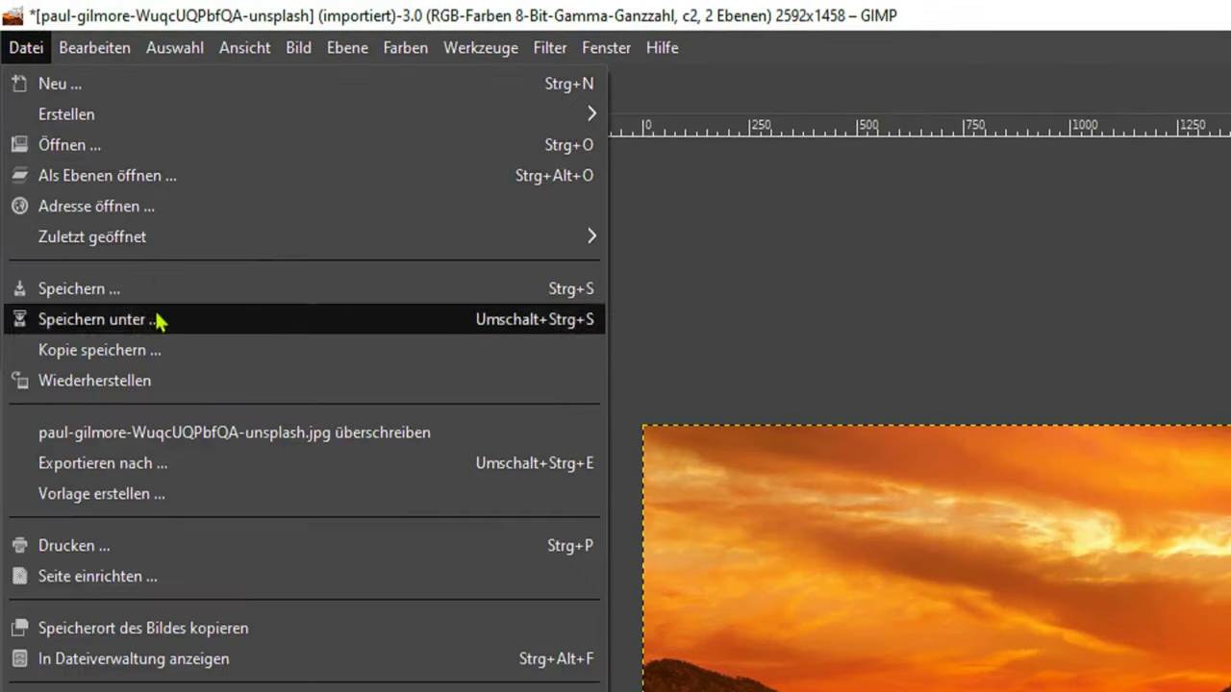
click(82, 465)
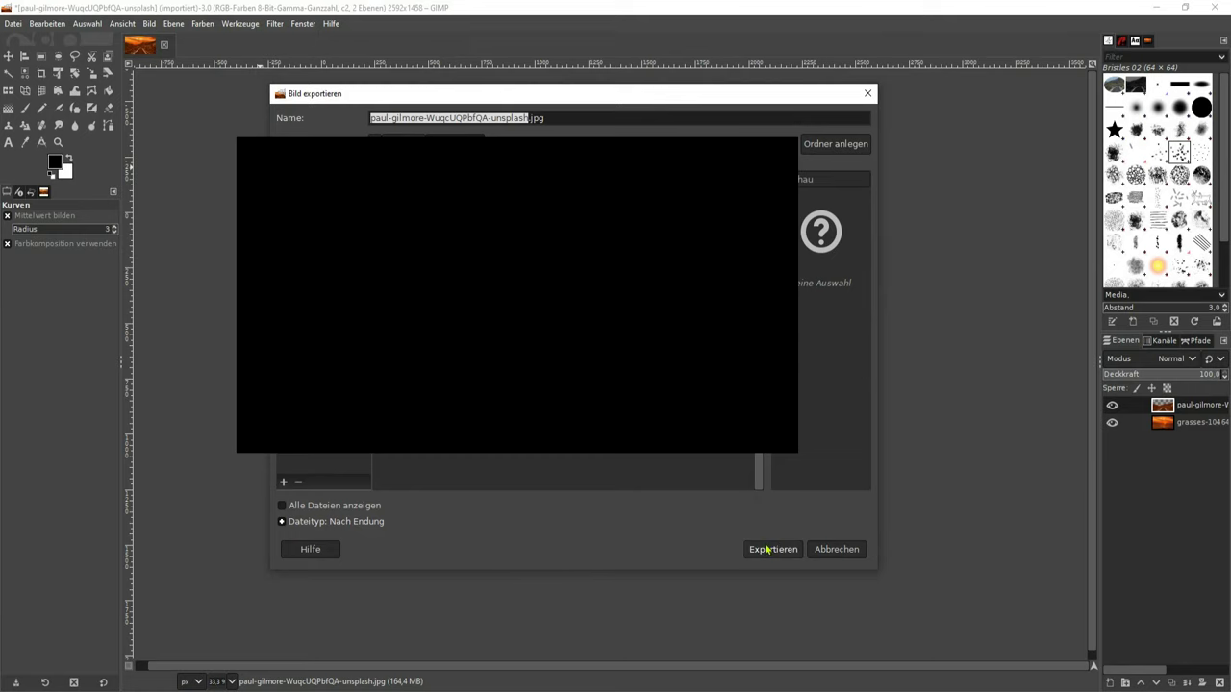
click(795, 549)
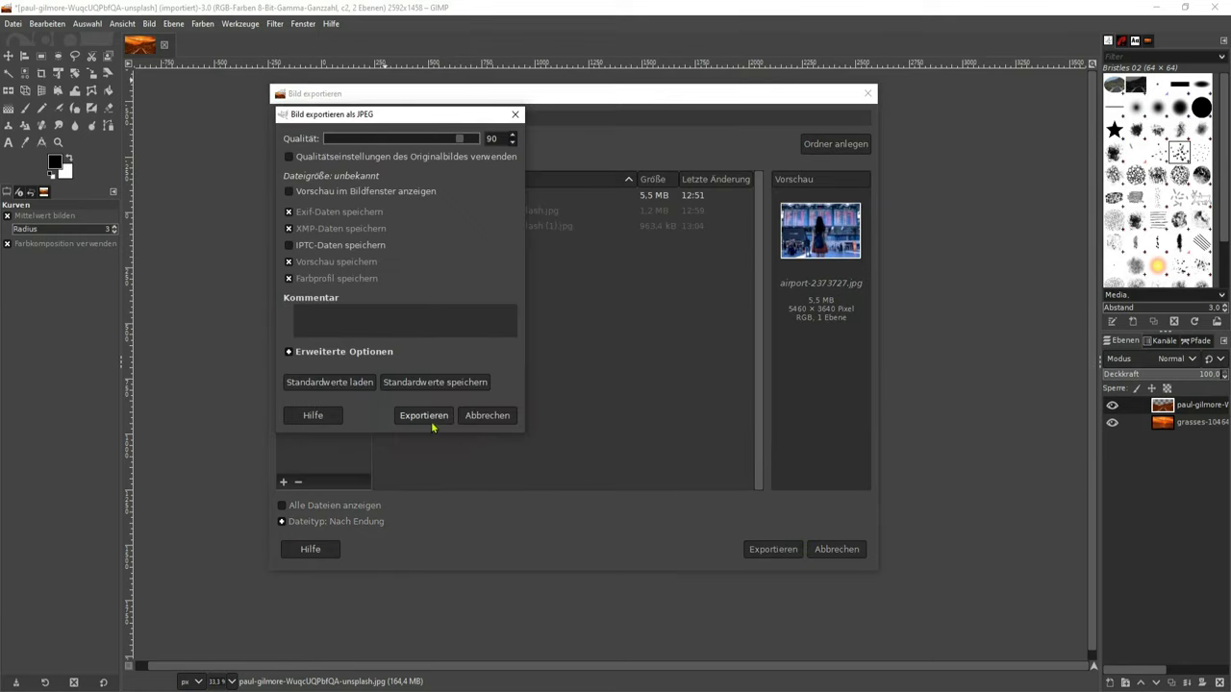
click(488, 416)
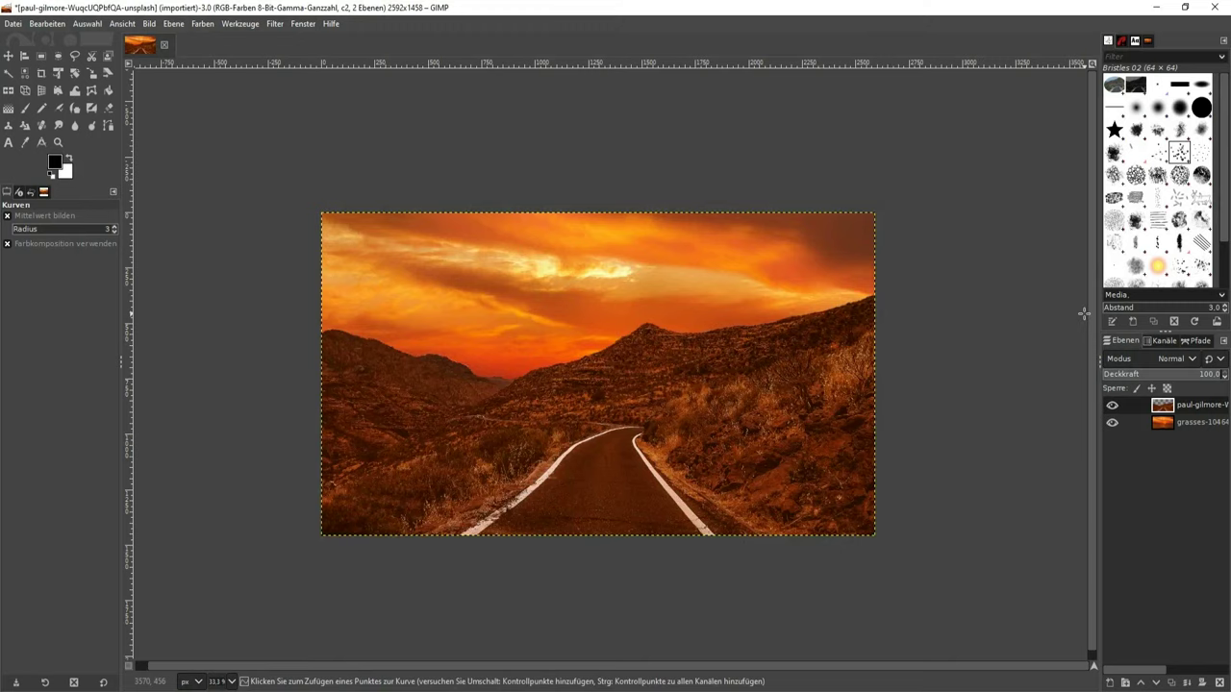